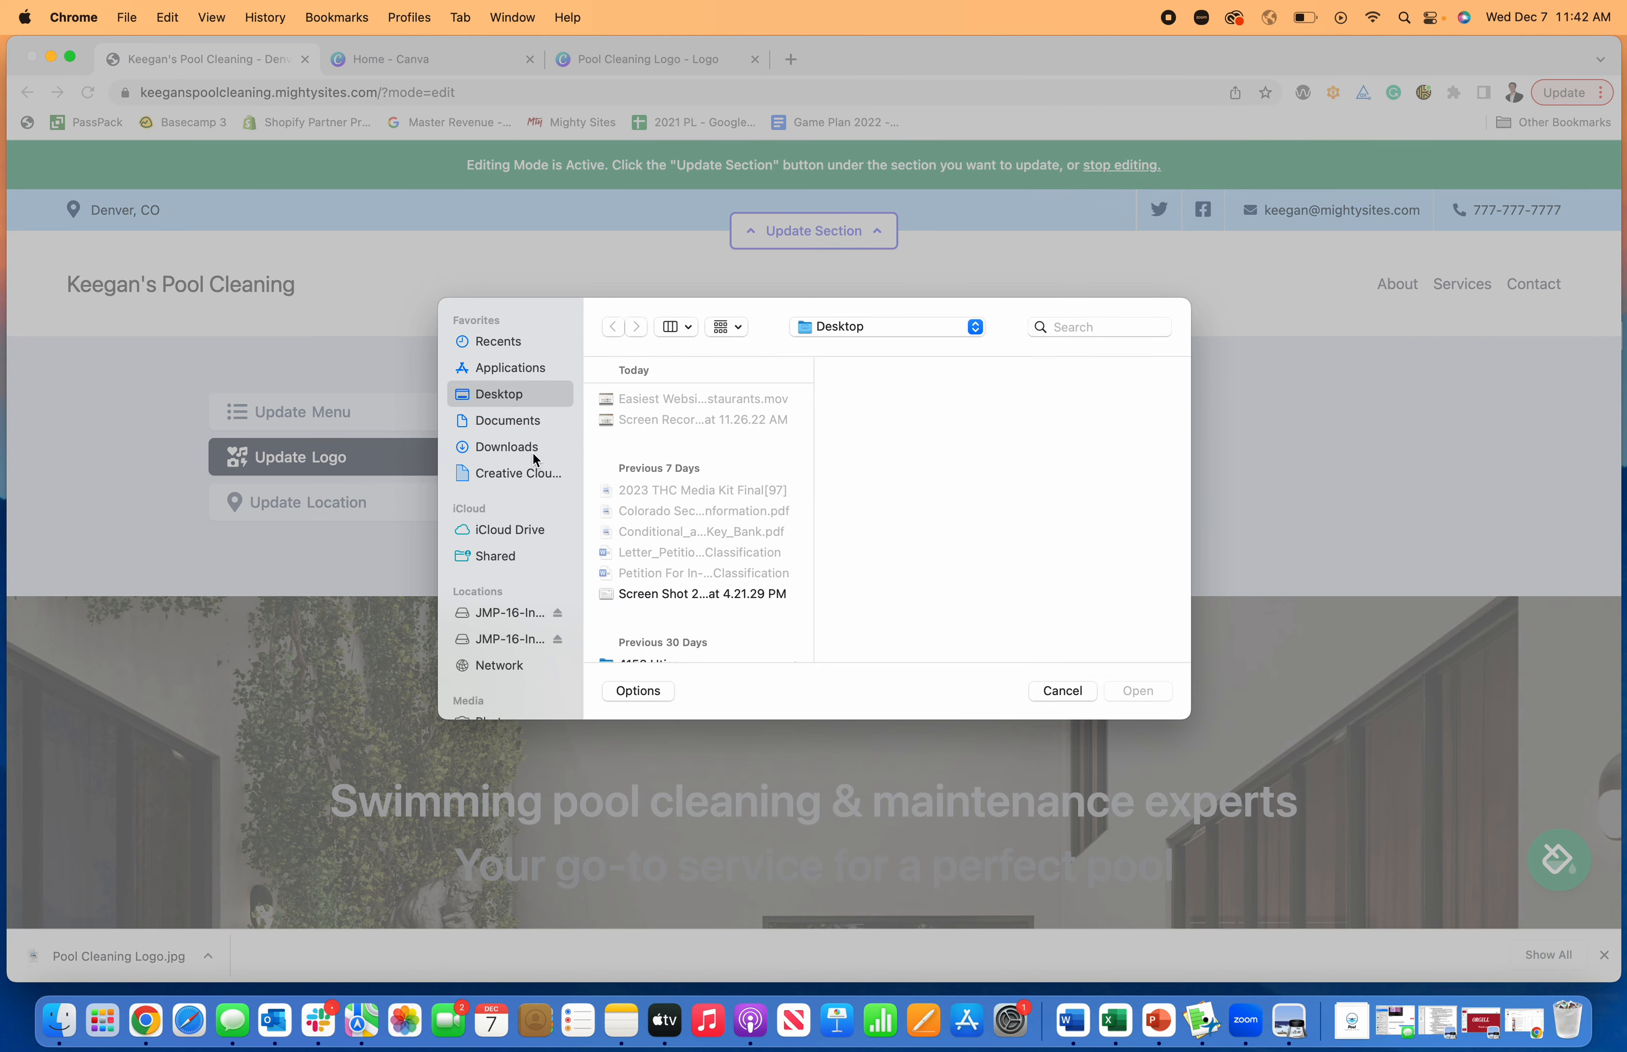
- Upload Pool Cleaning Logo.jpg from the Downloads folder as the site logo and save it
{"action": "left_click", "coordinate": [533, 452]}
{"action": "left_click", "coordinate": [677, 503]}
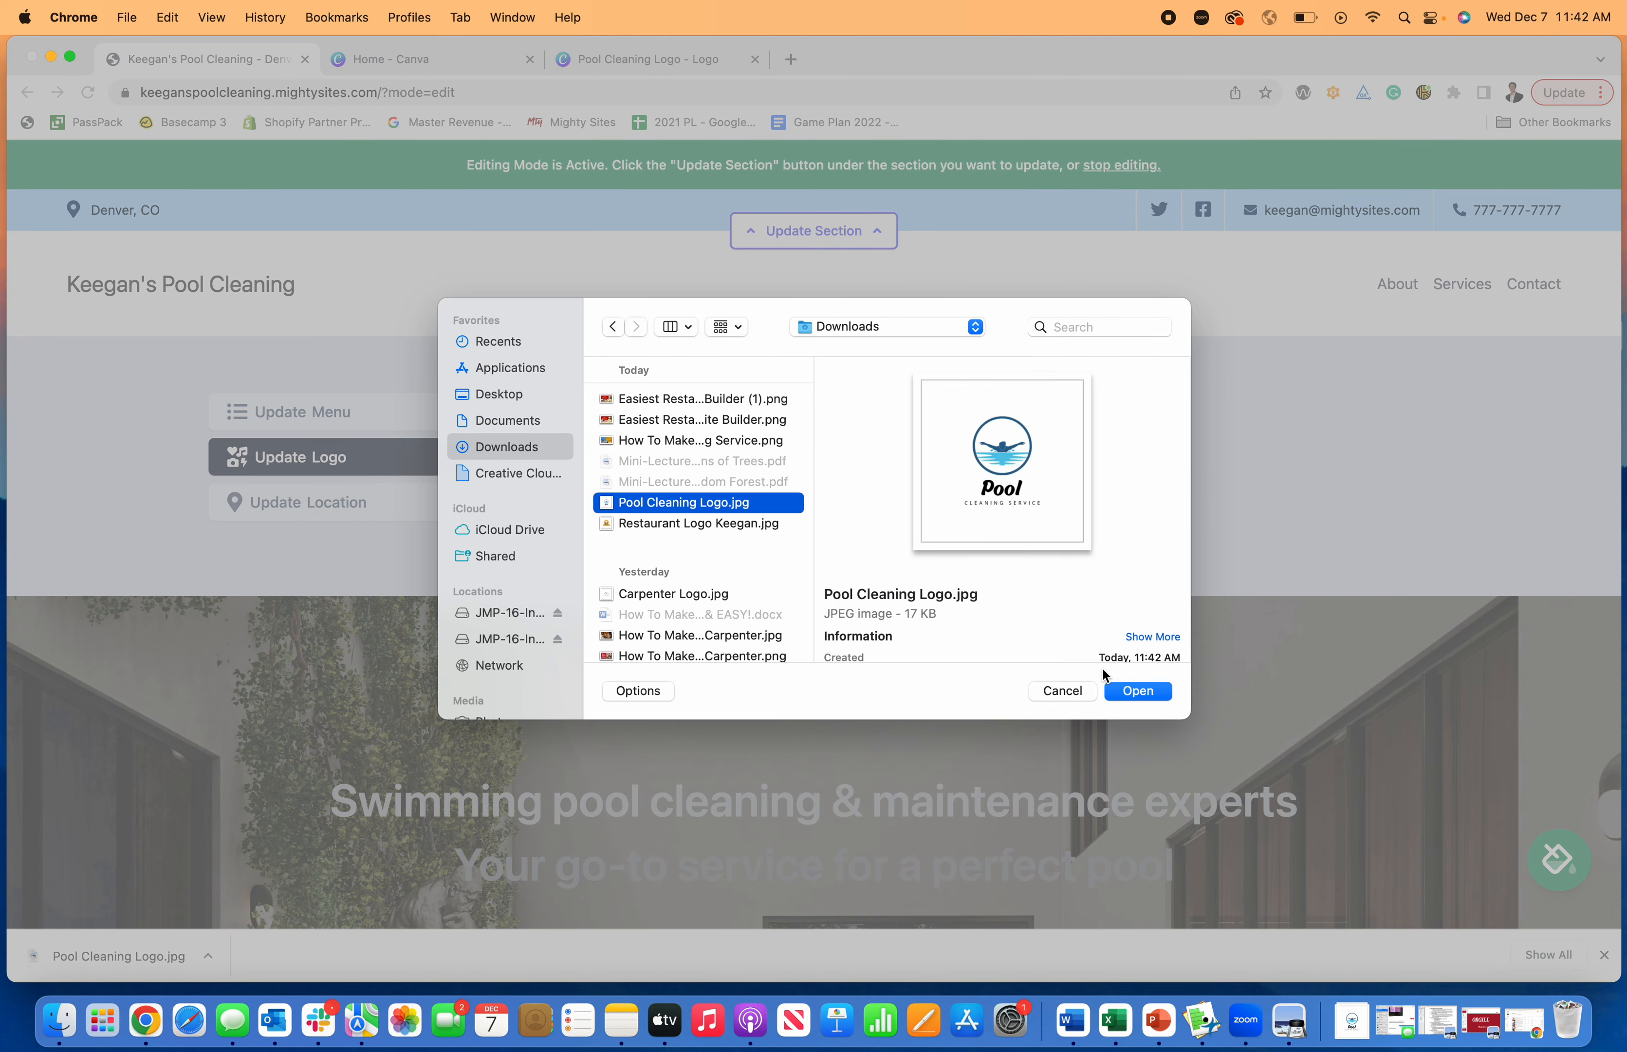
{"action": "left_click", "coordinate": [1145, 688]}
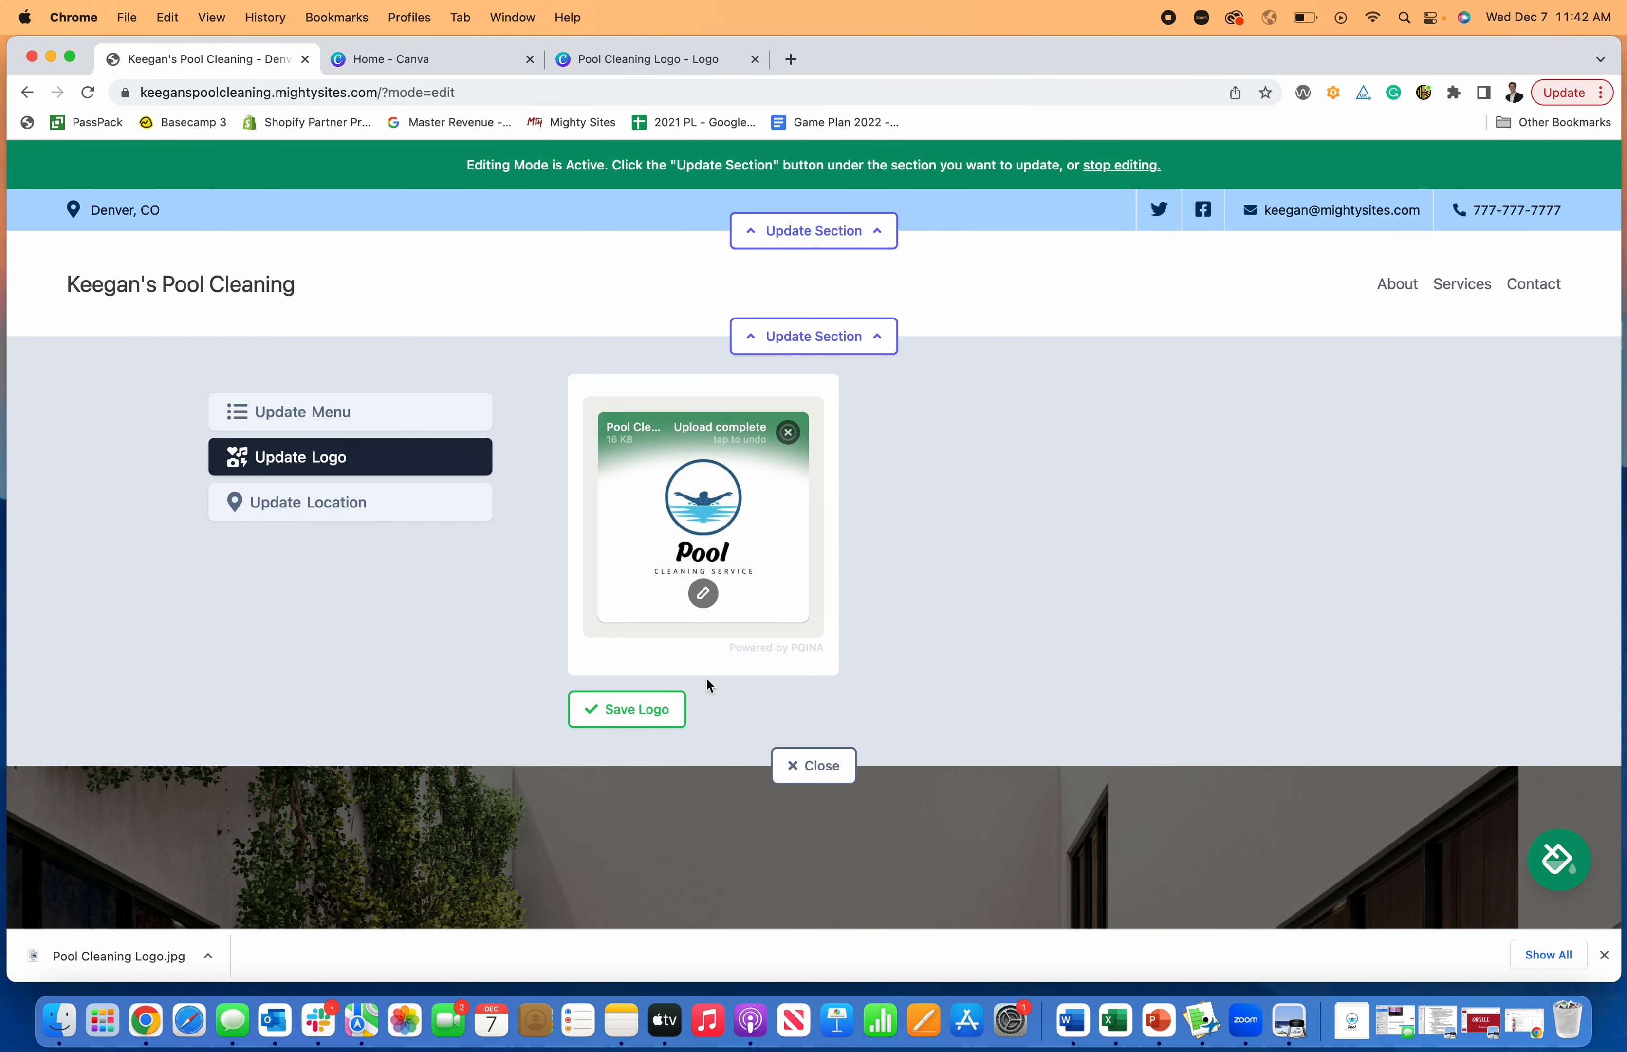
{"action": "left_click", "coordinate": [662, 710]}
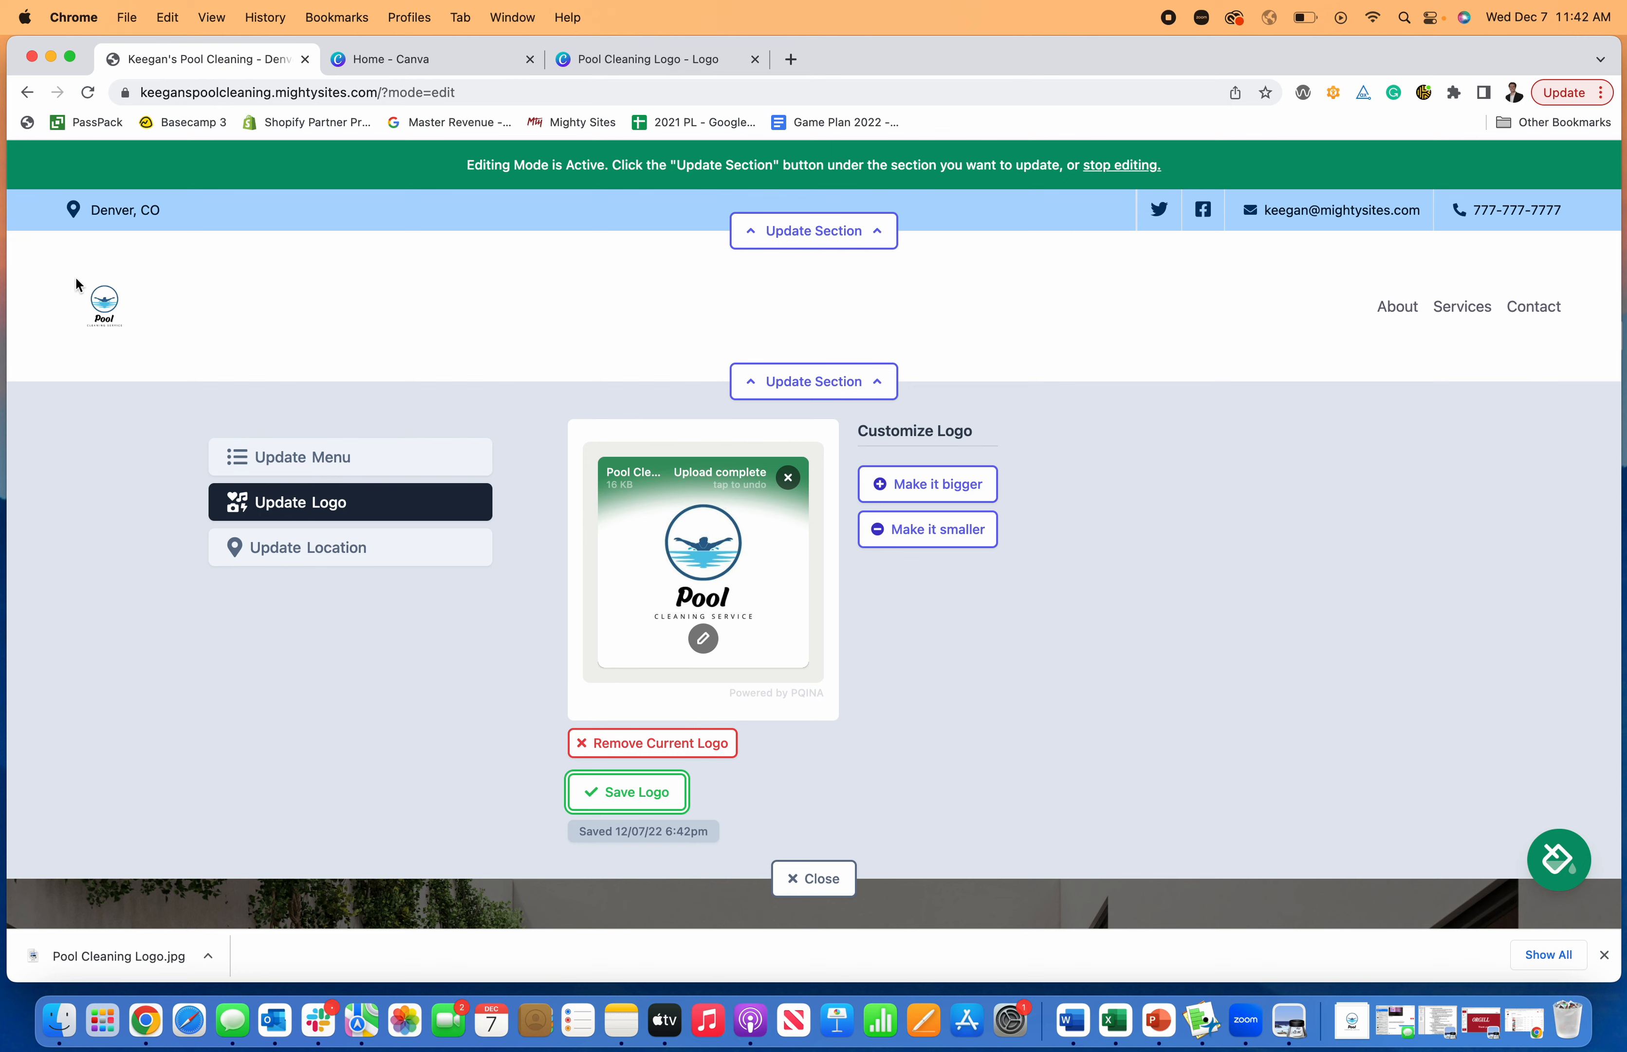
- Make the header logo bigger twice and smaller once to adjust its display size
{"action": "left_click", "coordinate": [939, 487]}
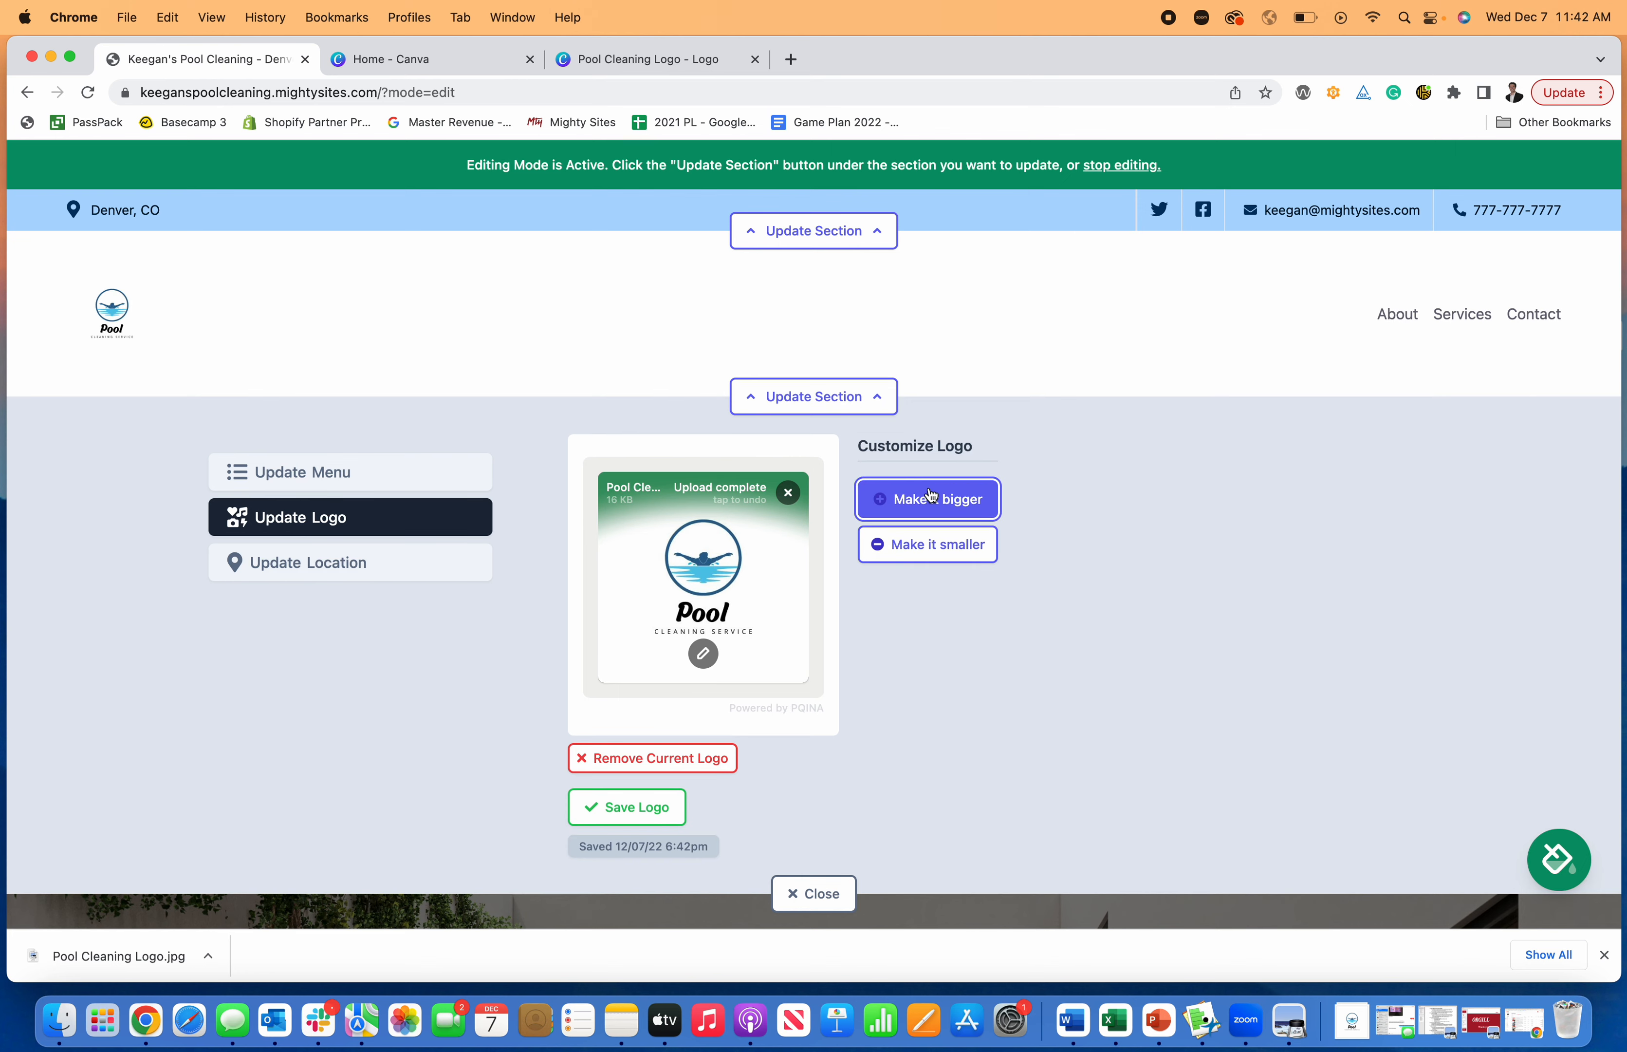
{"action": "left_click", "coordinate": [944, 516]}
{"action": "left_click", "coordinate": [961, 561]}
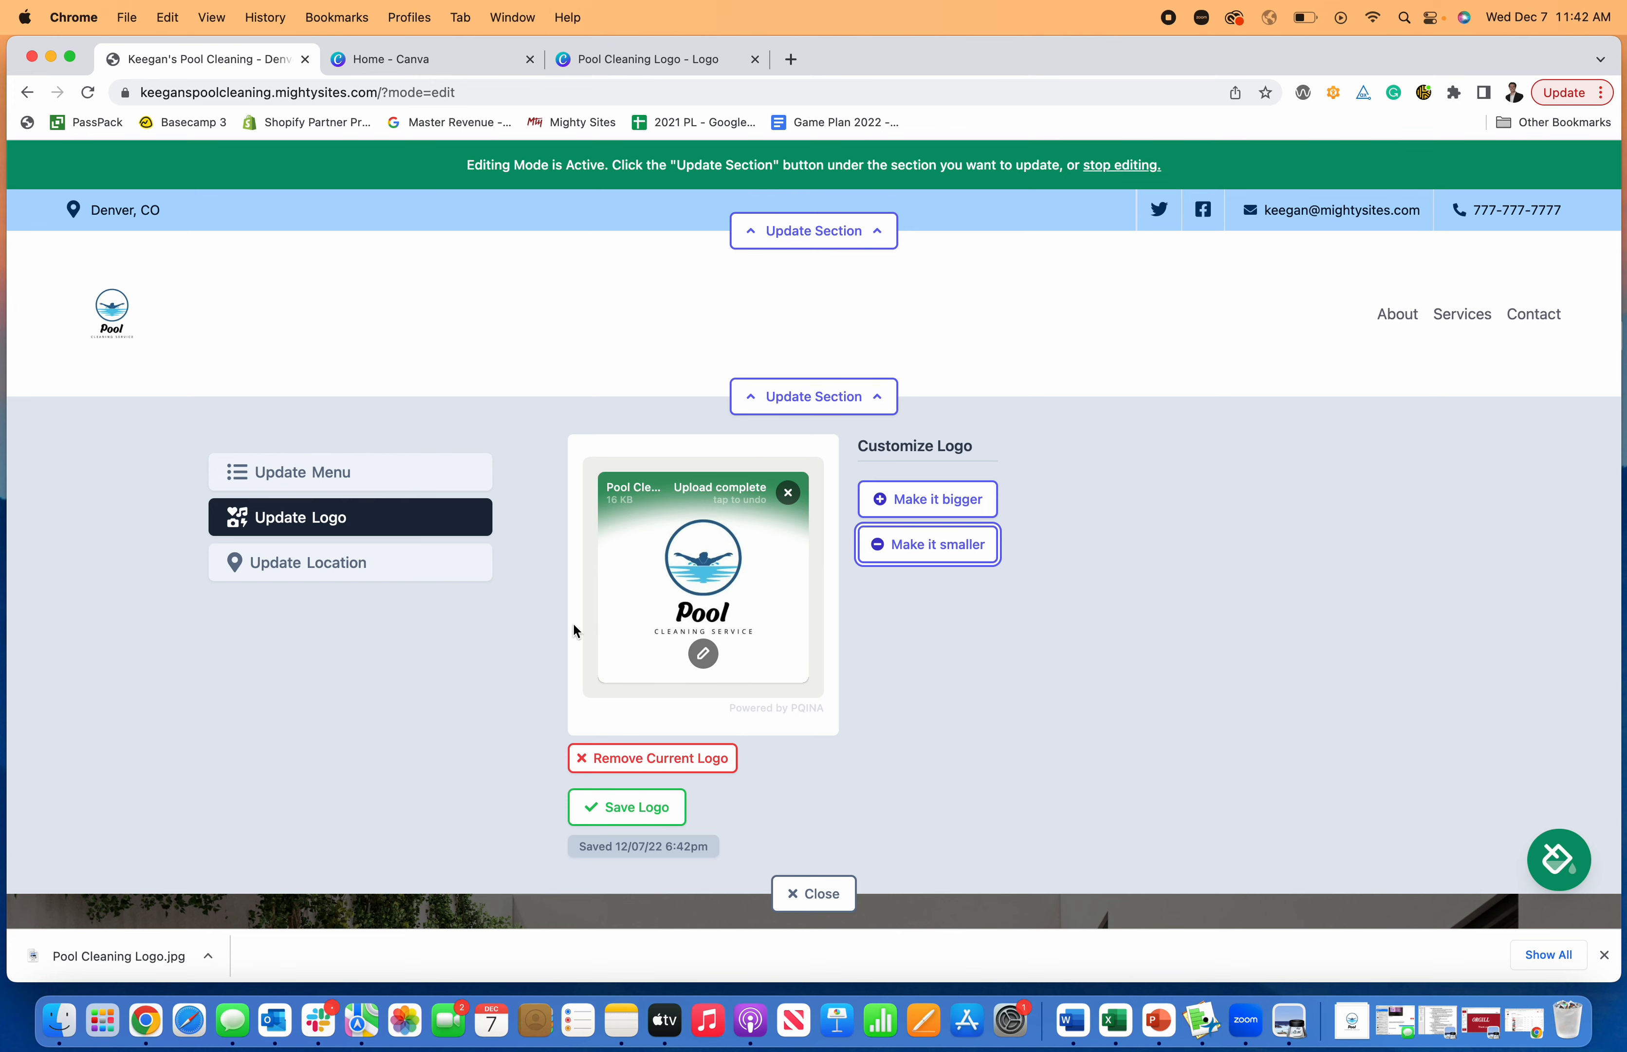
- Open the uploaded logo in the image editor and look through its filter, finetune, annotate, decorate, frame and redact tools
{"action": "left_click", "coordinate": [709, 651]}
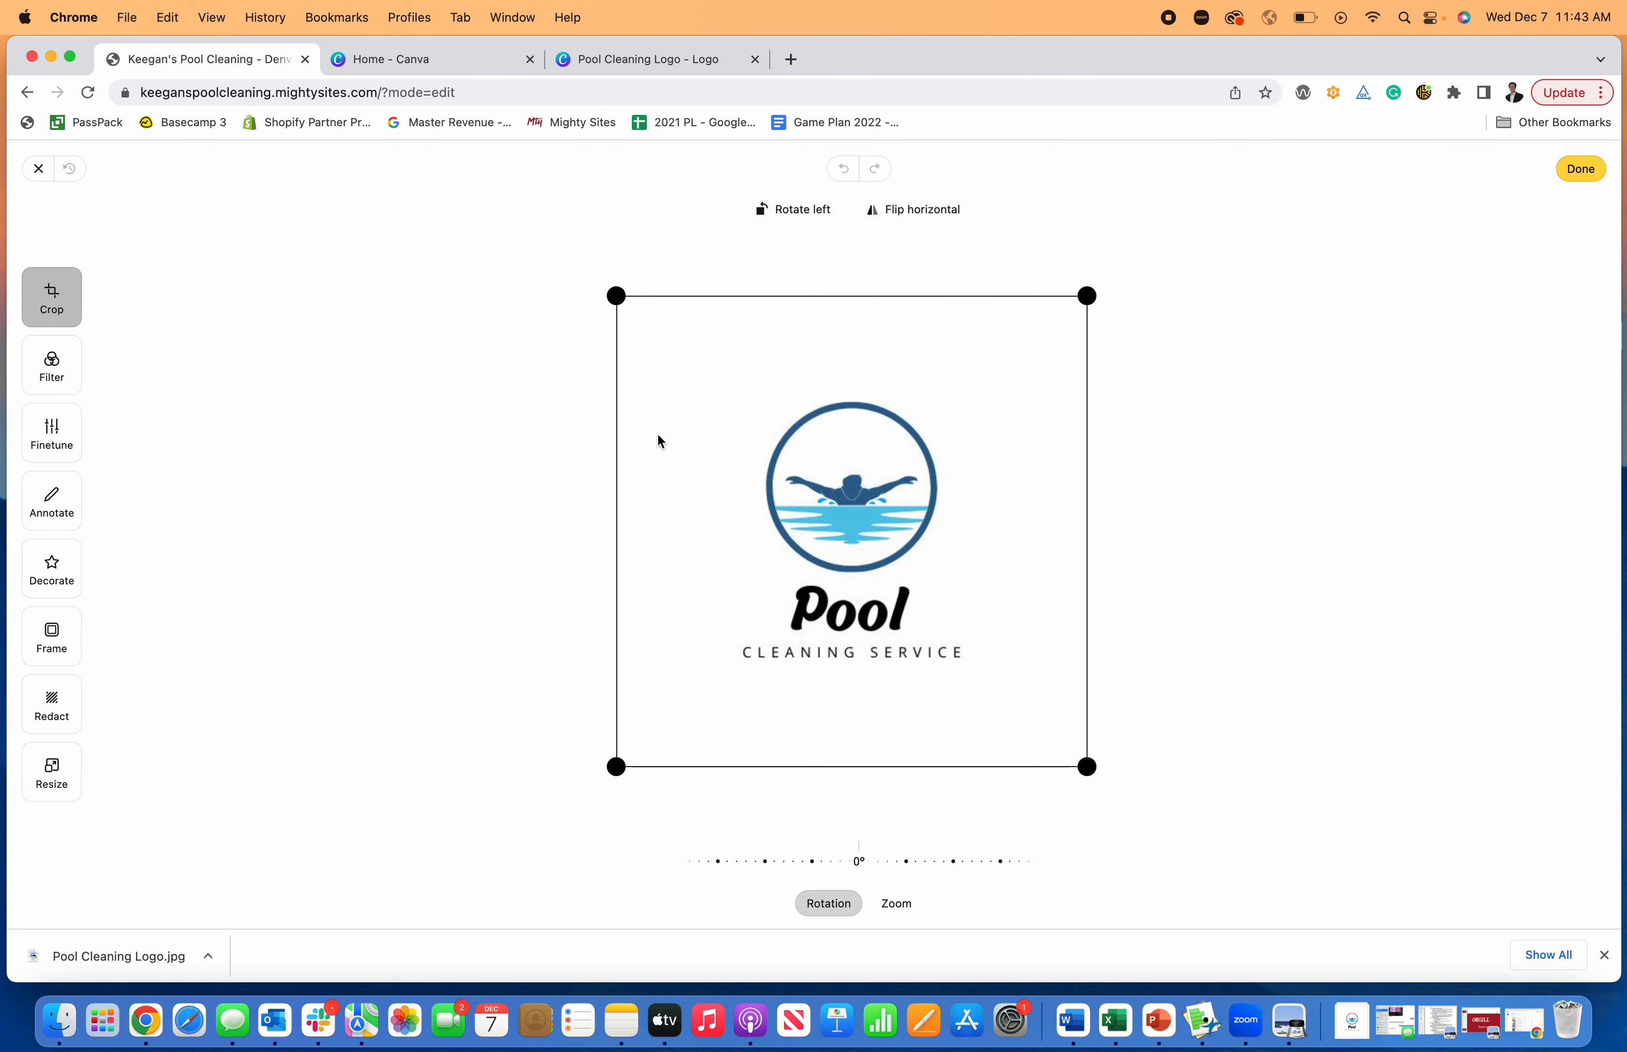
{"action": "left_click", "coordinate": [39, 390]}
{"action": "left_click", "coordinate": [56, 435]}
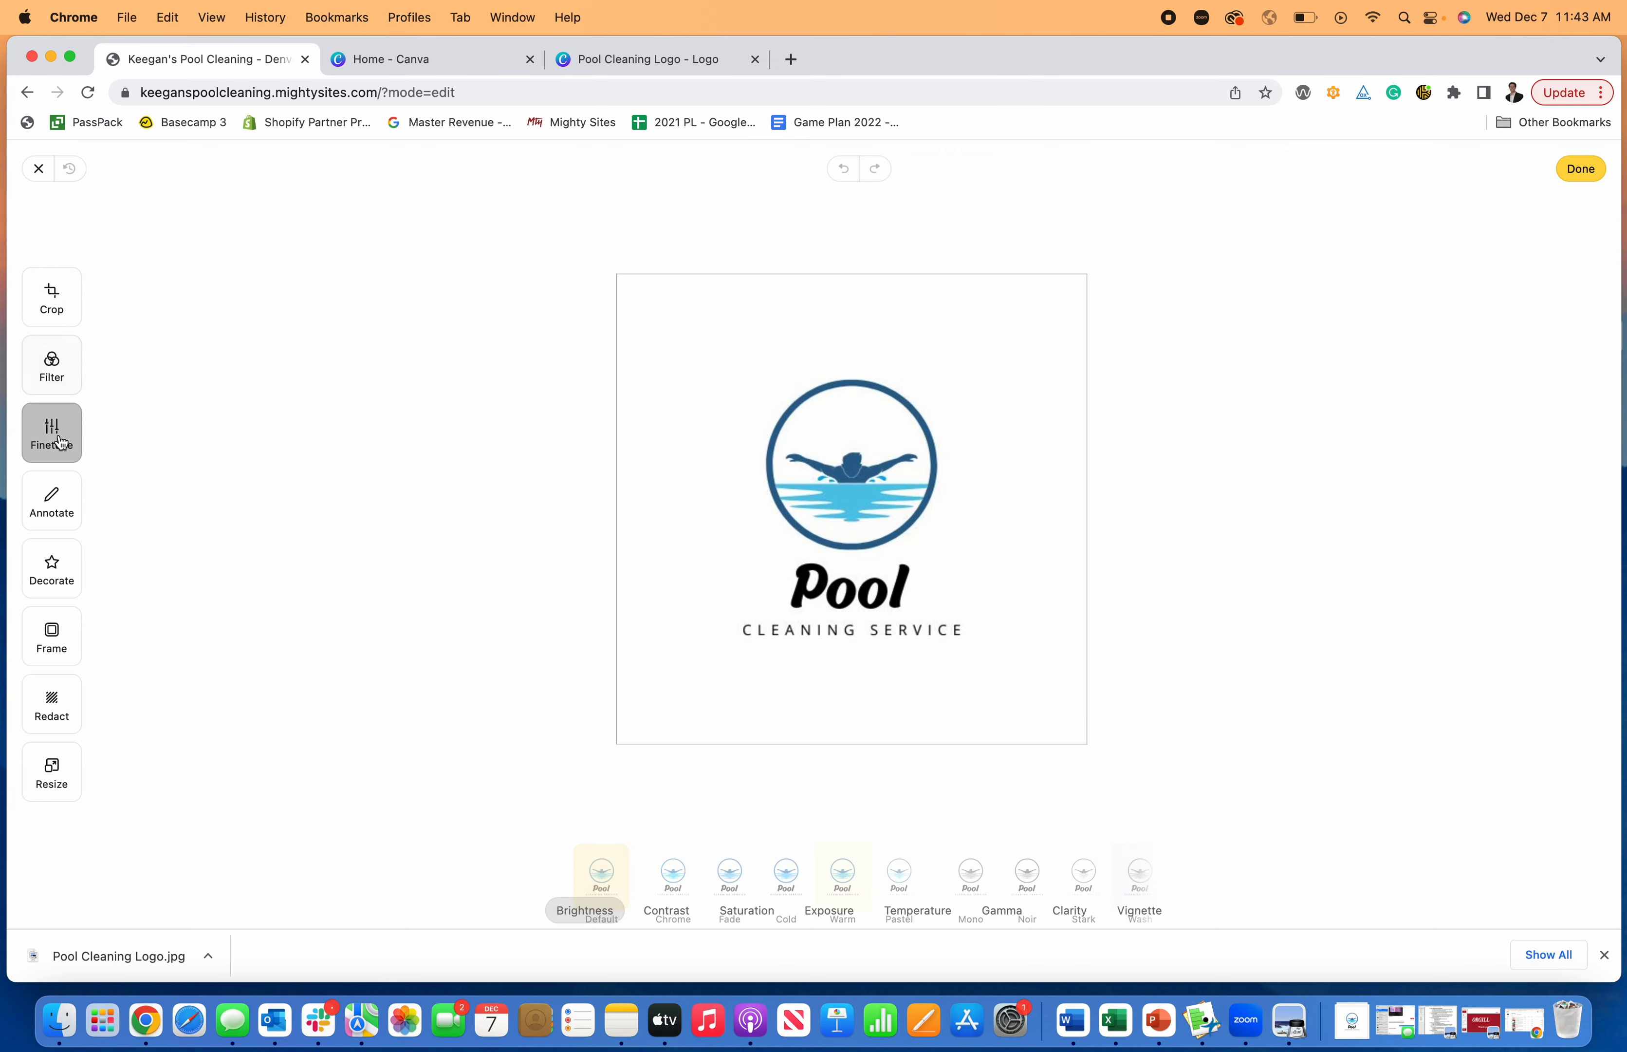
{"action": "left_click", "coordinate": [52, 503]}
{"action": "left_click", "coordinate": [54, 568]}
{"action": "left_click", "coordinate": [52, 637]}
{"action": "left_click", "coordinate": [53, 715]}
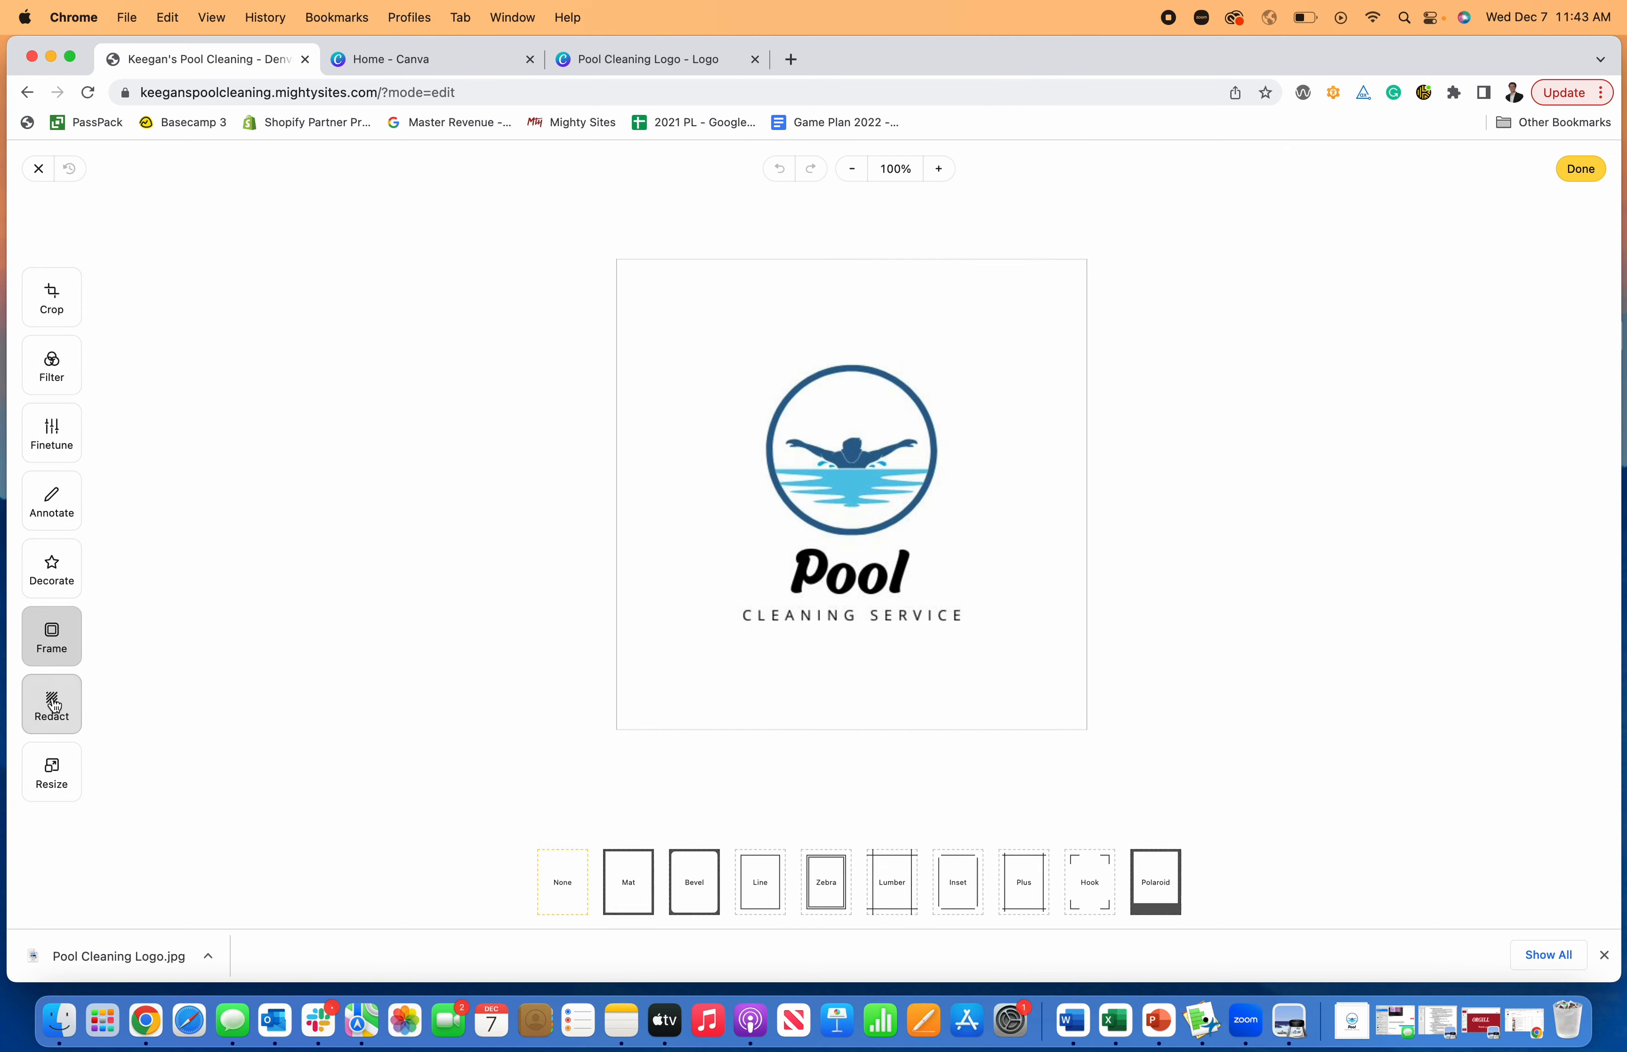
- Crop the logo image tightly around the swimmer emblem and the "Pool Cleaning Service" text, and save the logo
{"action": "left_click", "coordinate": [46, 312]}
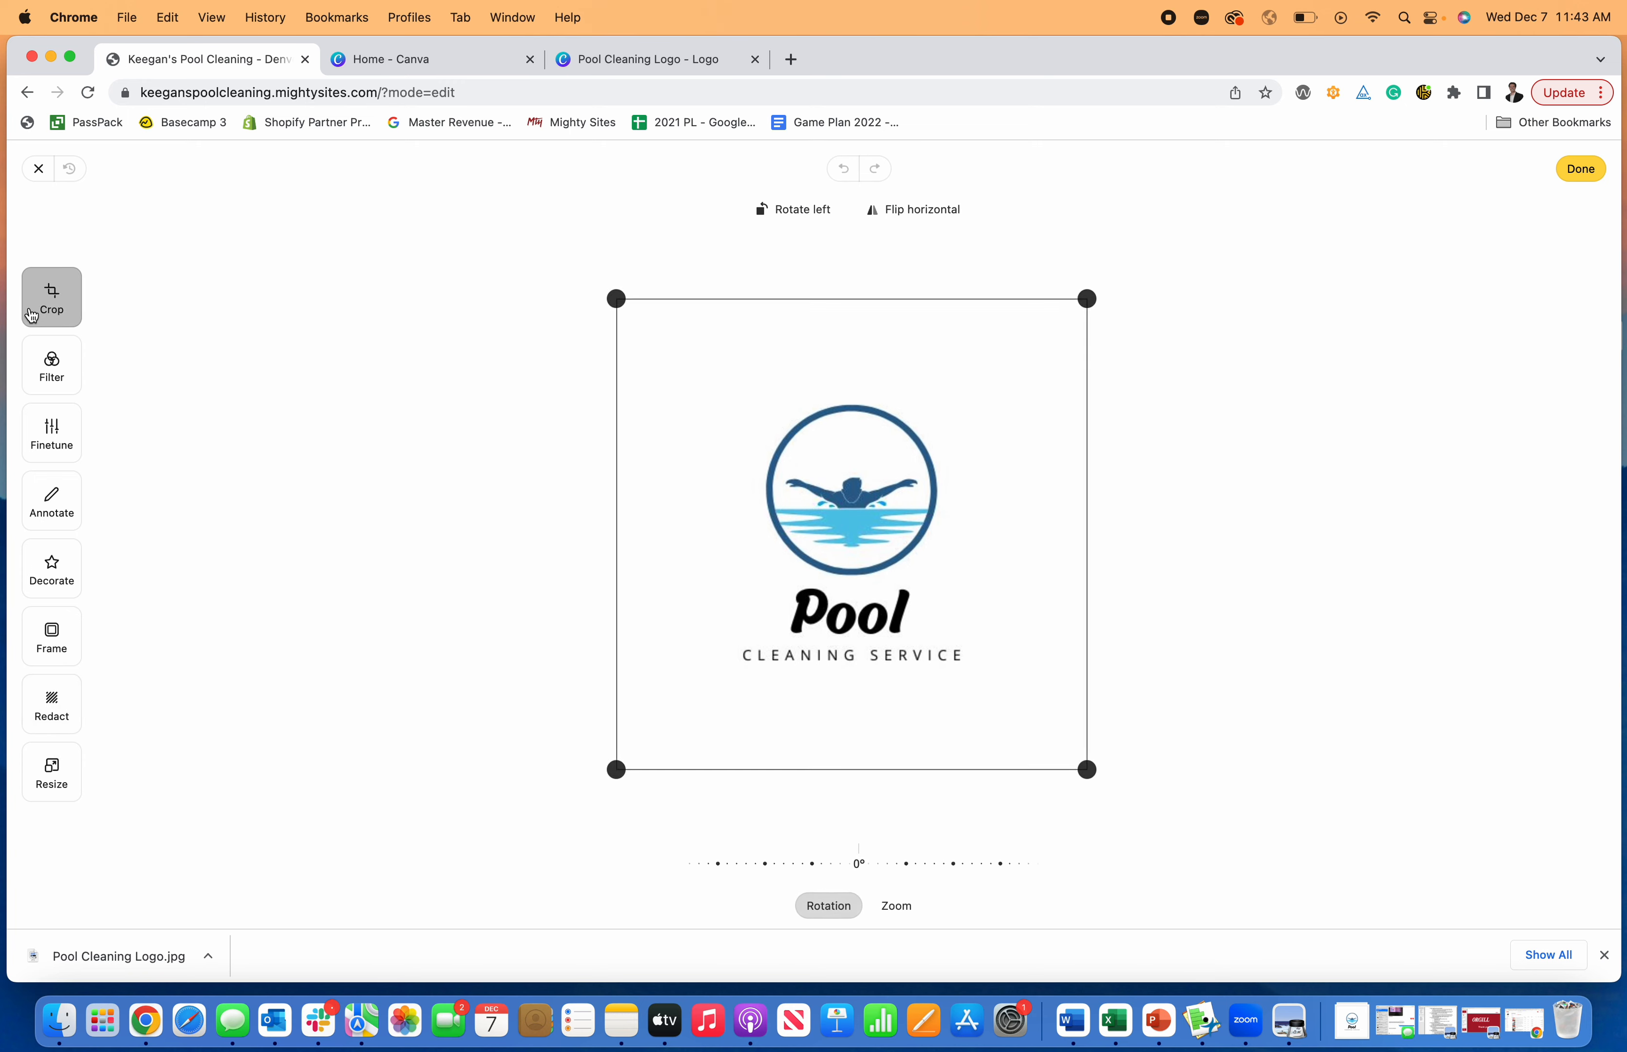
{"action": "left_click_drag", "start_coordinate": [608, 281], "coordinate": [618, 390]}
{"action": "left_click_drag", "start_coordinate": [1087, 766], "coordinate": [975, 671]}
{"action": "left_click_drag", "start_coordinate": [619, 391], "coordinate": [737, 397]}
{"action": "left_click_drag", "start_coordinate": [974, 398], "coordinate": [964, 400]}
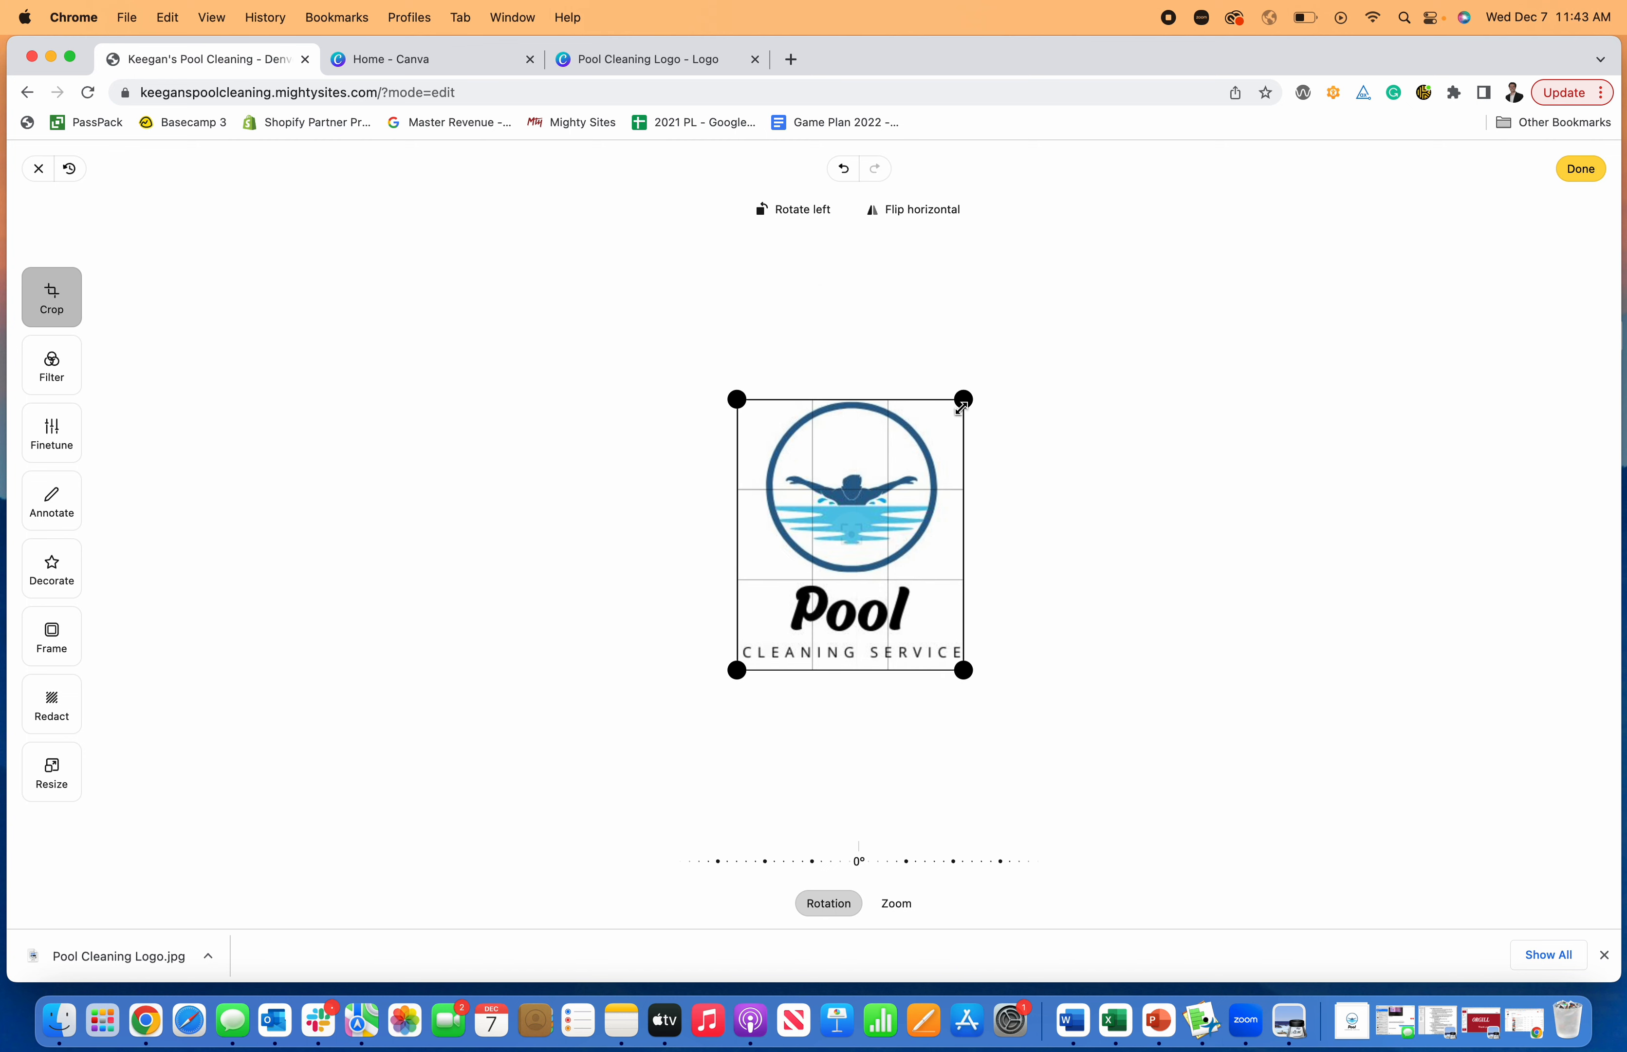
{"action": "left_click", "coordinate": [1573, 167]}
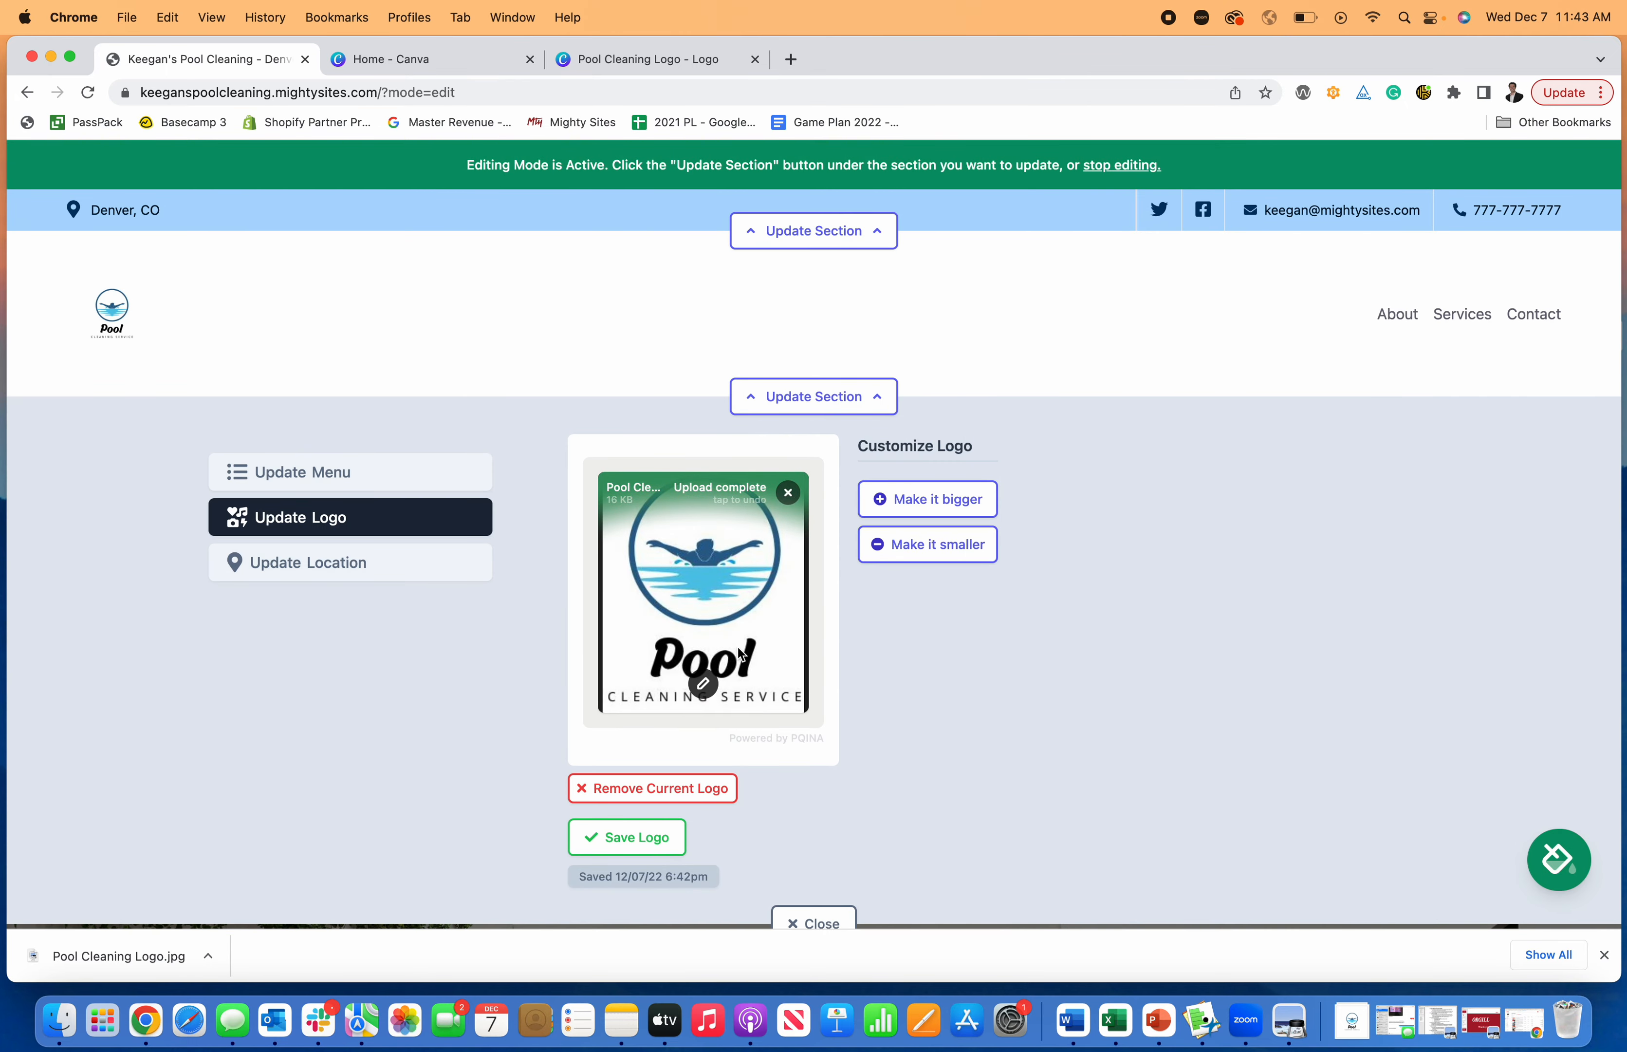
{"action": "left_click", "coordinate": [658, 837]}
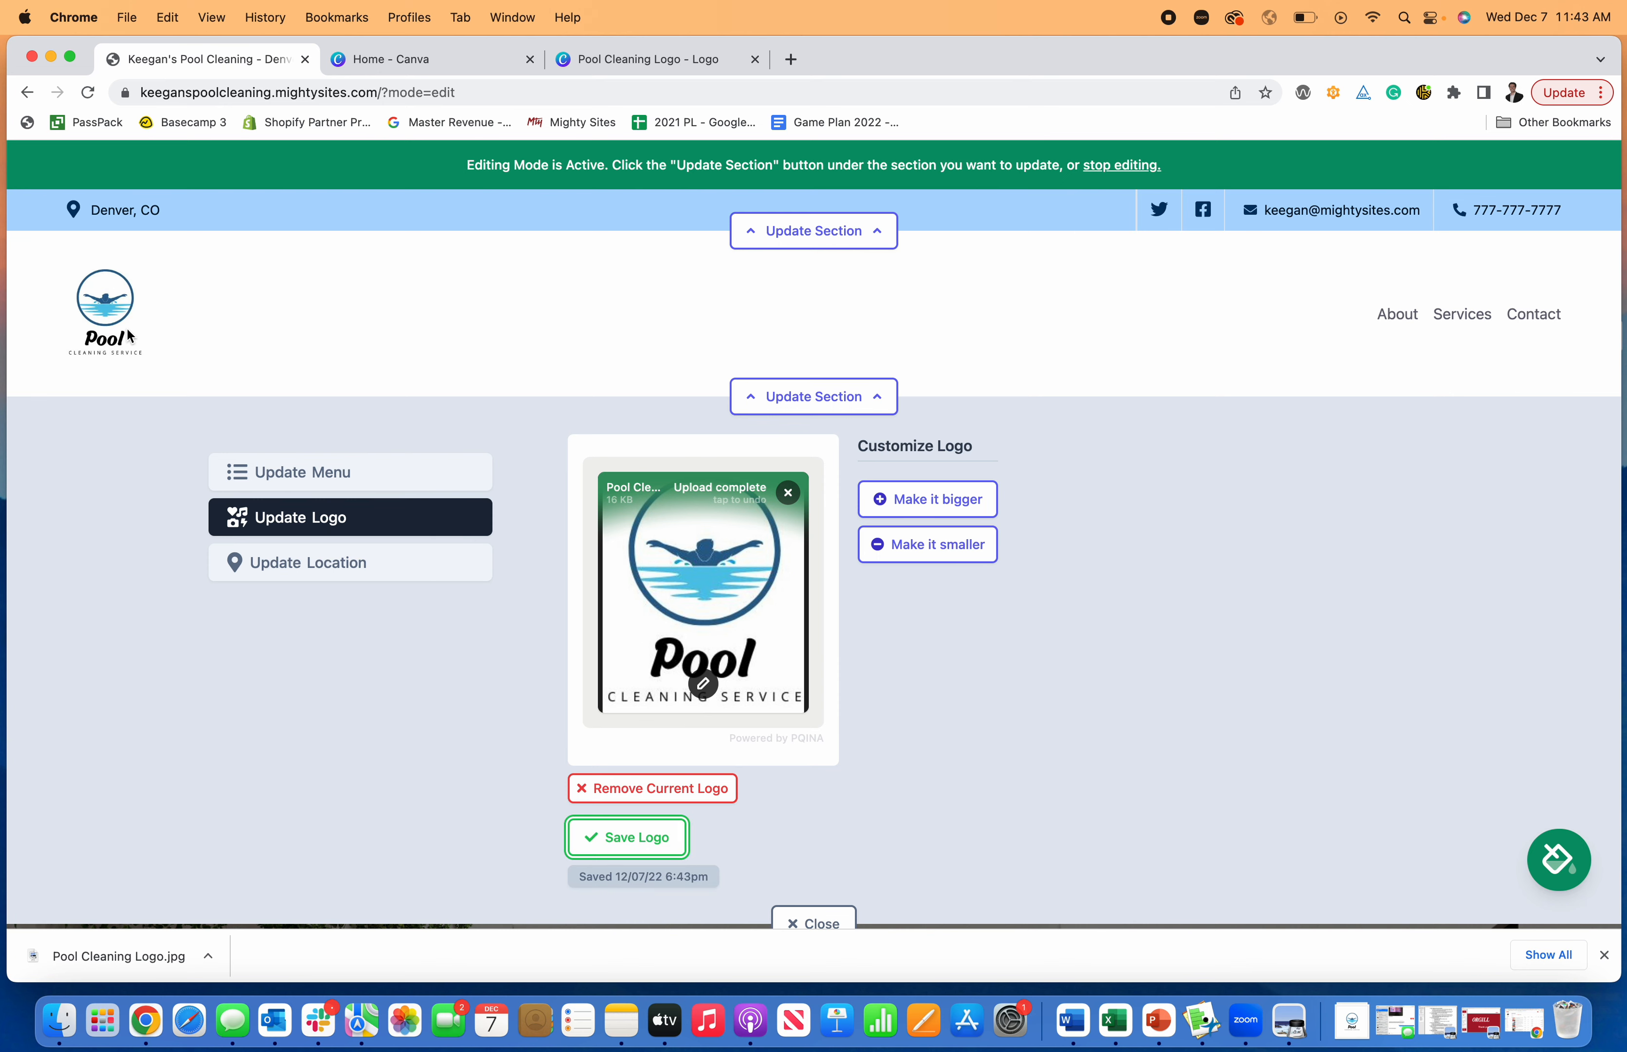
- Close the header section's editing area and check the cropped logo on the page
{"action": "scroll", "coordinate": [889, 820], "scroll_direction": "down", "scroll_amount": 1}
{"action": "left_click", "coordinate": [820, 874]}
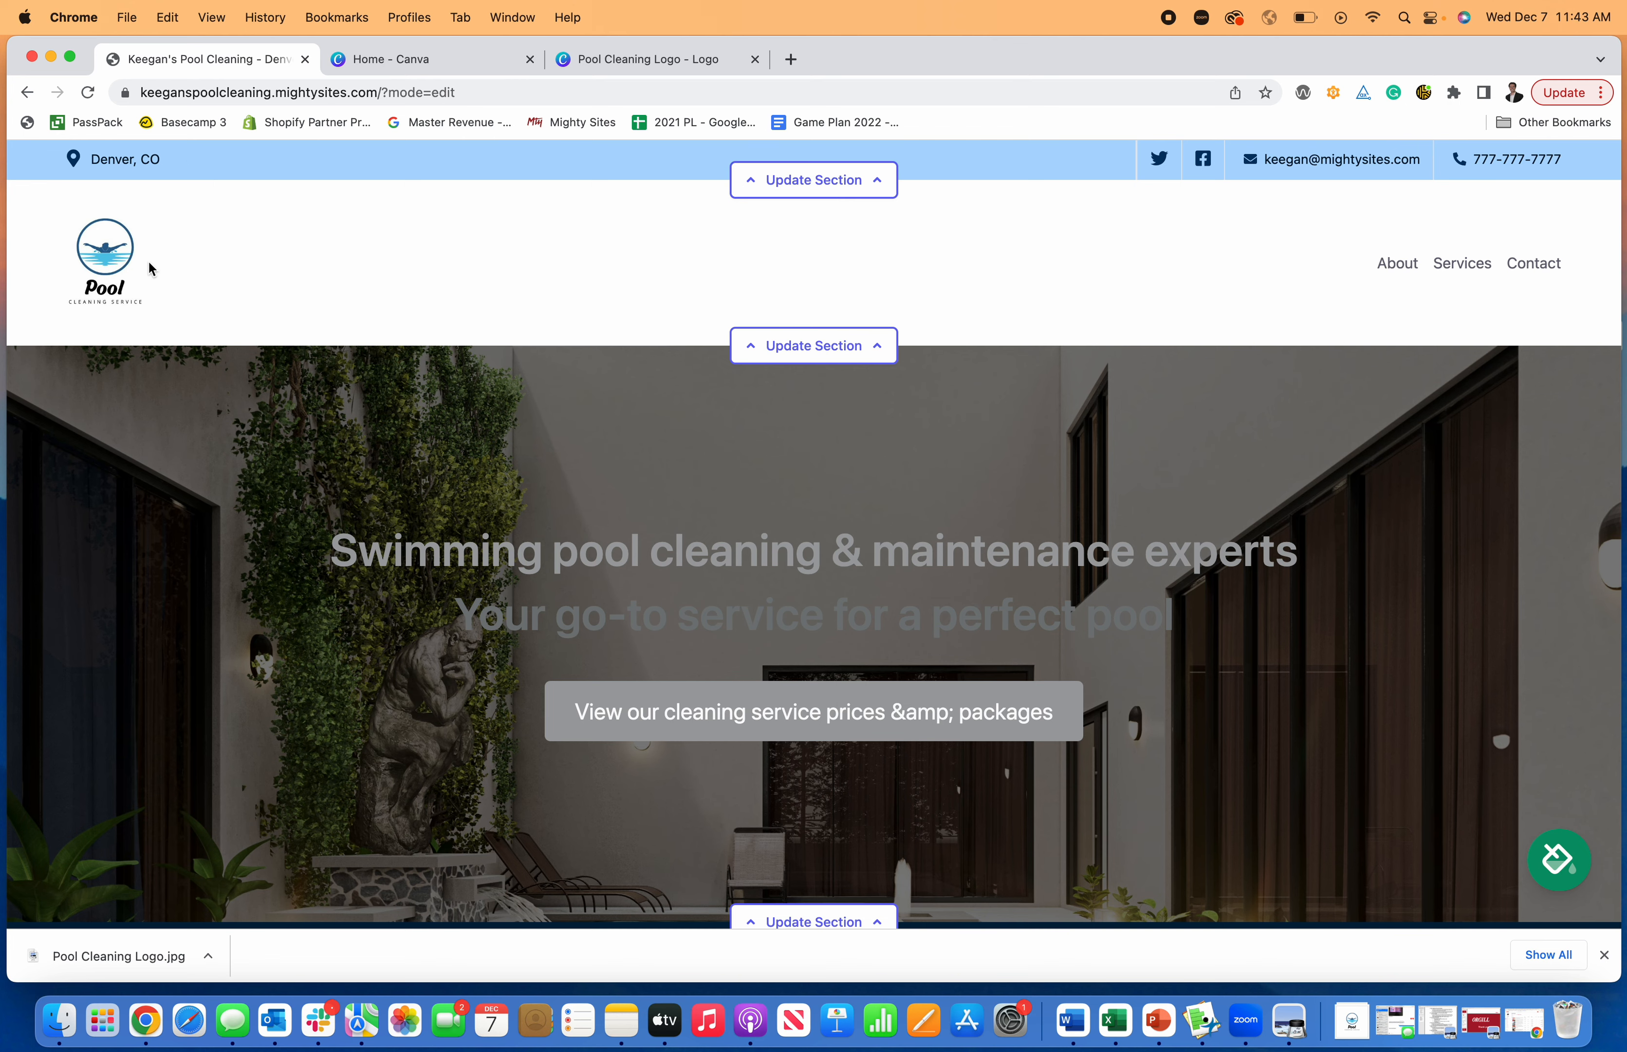
{"action": "scroll", "coordinate": [545, 320], "scroll_direction": "up", "scroll_amount": 1}
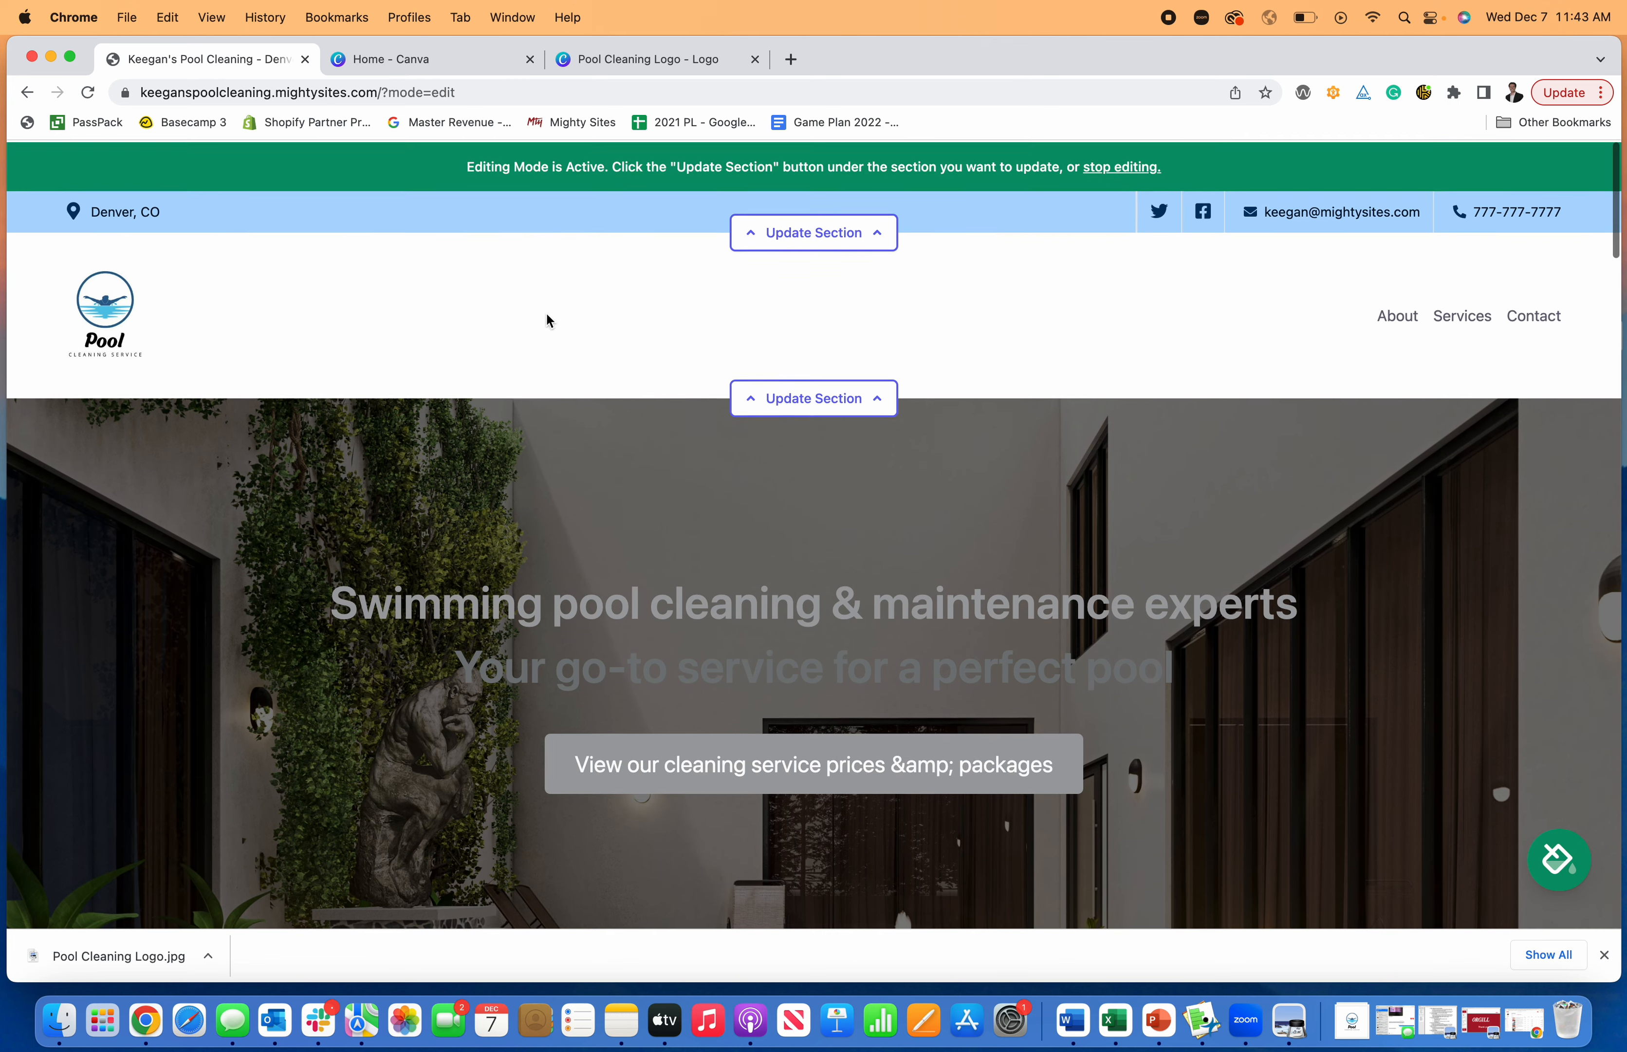
{"action": "scroll", "coordinate": [589, 355], "scroll_direction": "down", "scroll_amount": 4}
{"action": "scroll", "coordinate": [660, 446], "scroll_direction": "up", "scroll_amount": 2}
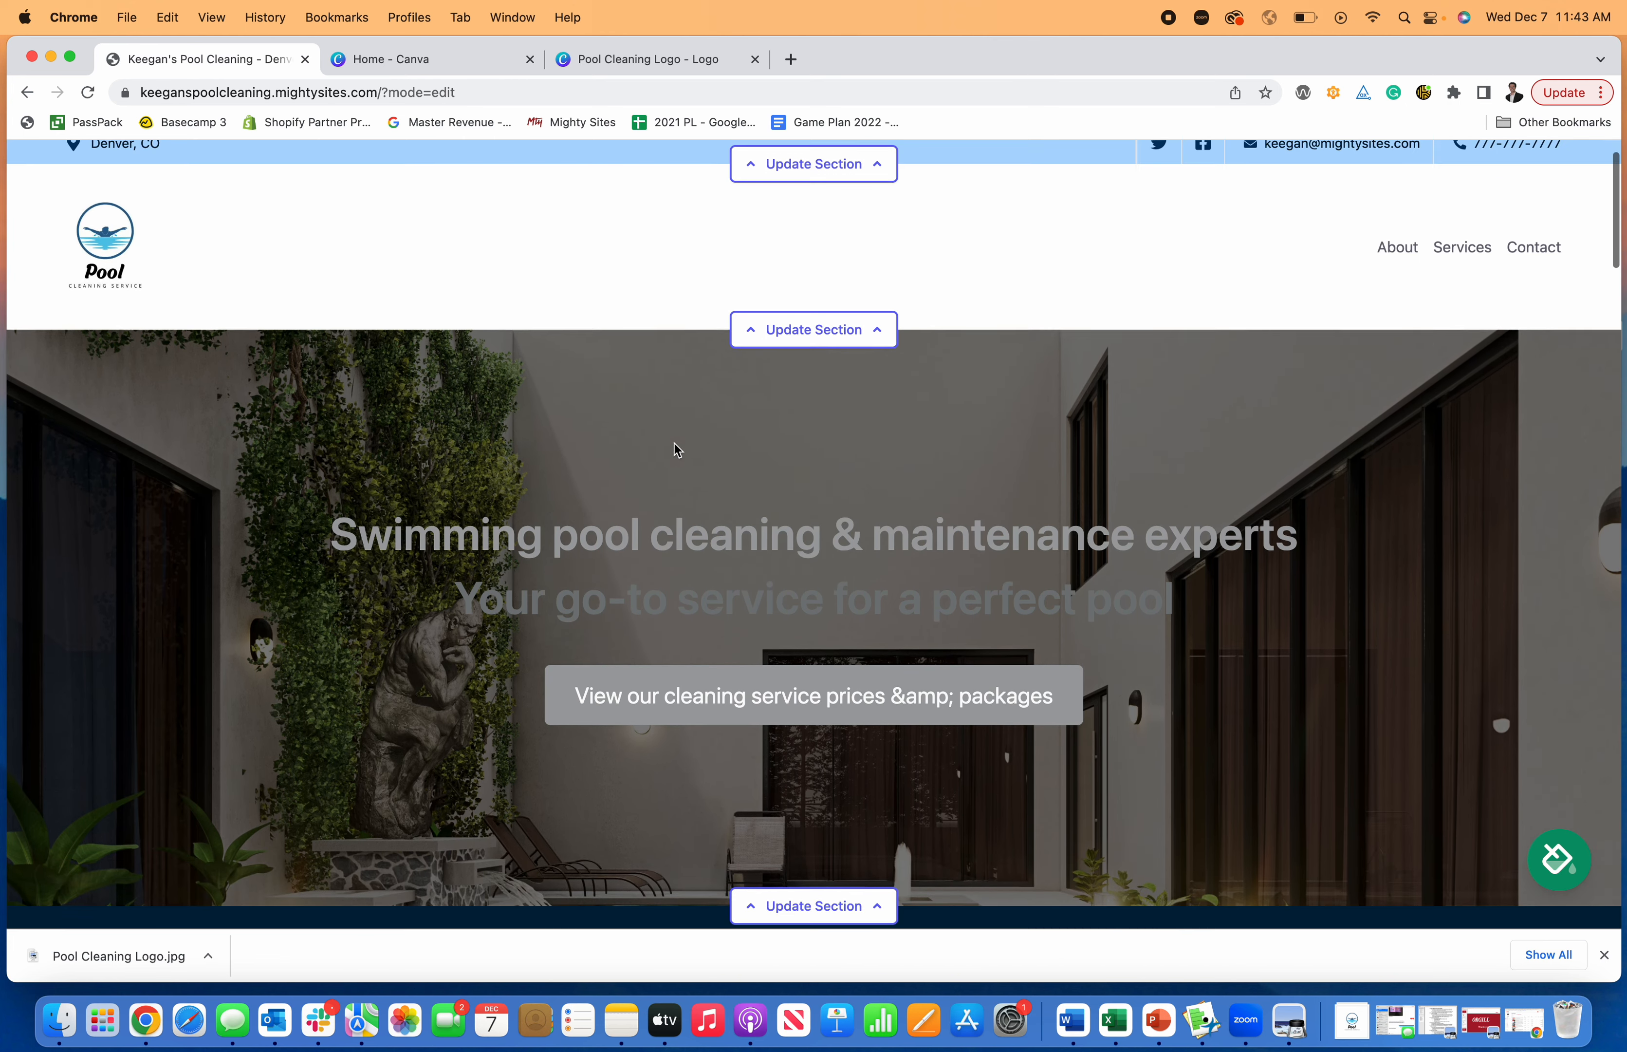
{"action": "scroll", "coordinate": [683, 441], "scroll_direction": "down", "scroll_amount": 2}
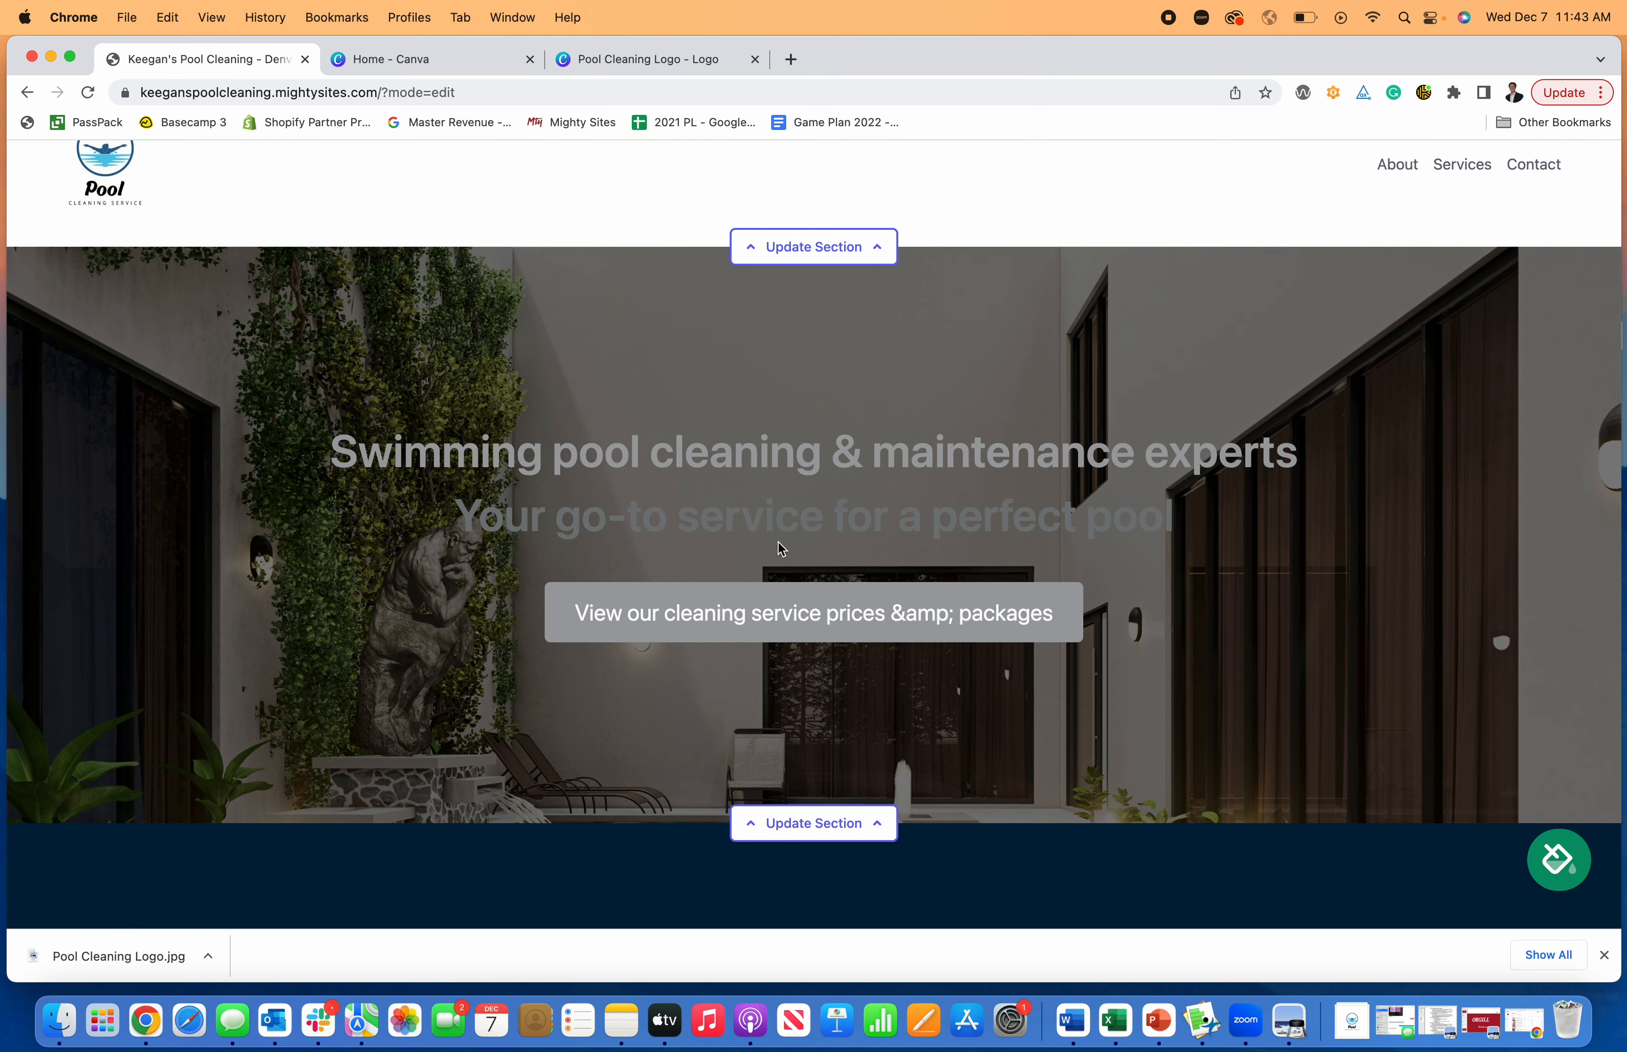
- Open the color theme picker and preview the bright blue, burgundy and pink, burgundy and orange, and teal themes on the page
{"action": "left_click", "coordinate": [1572, 857]}
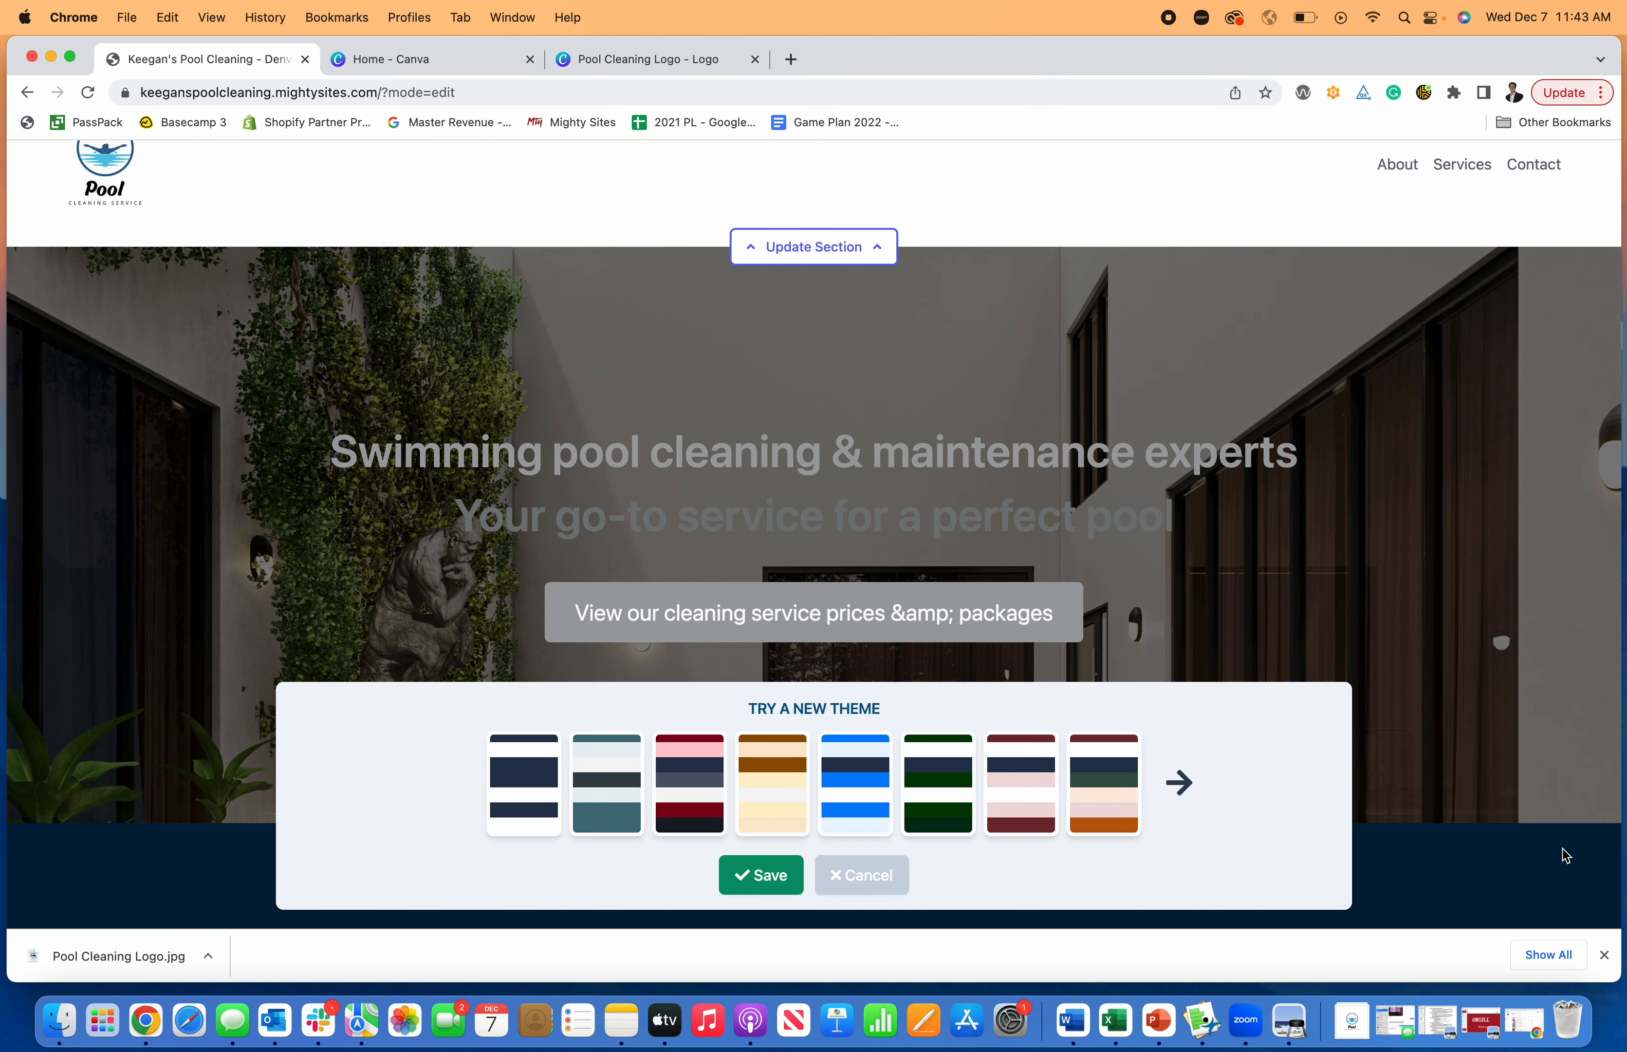
{"action": "left_click", "coordinate": [876, 785]}
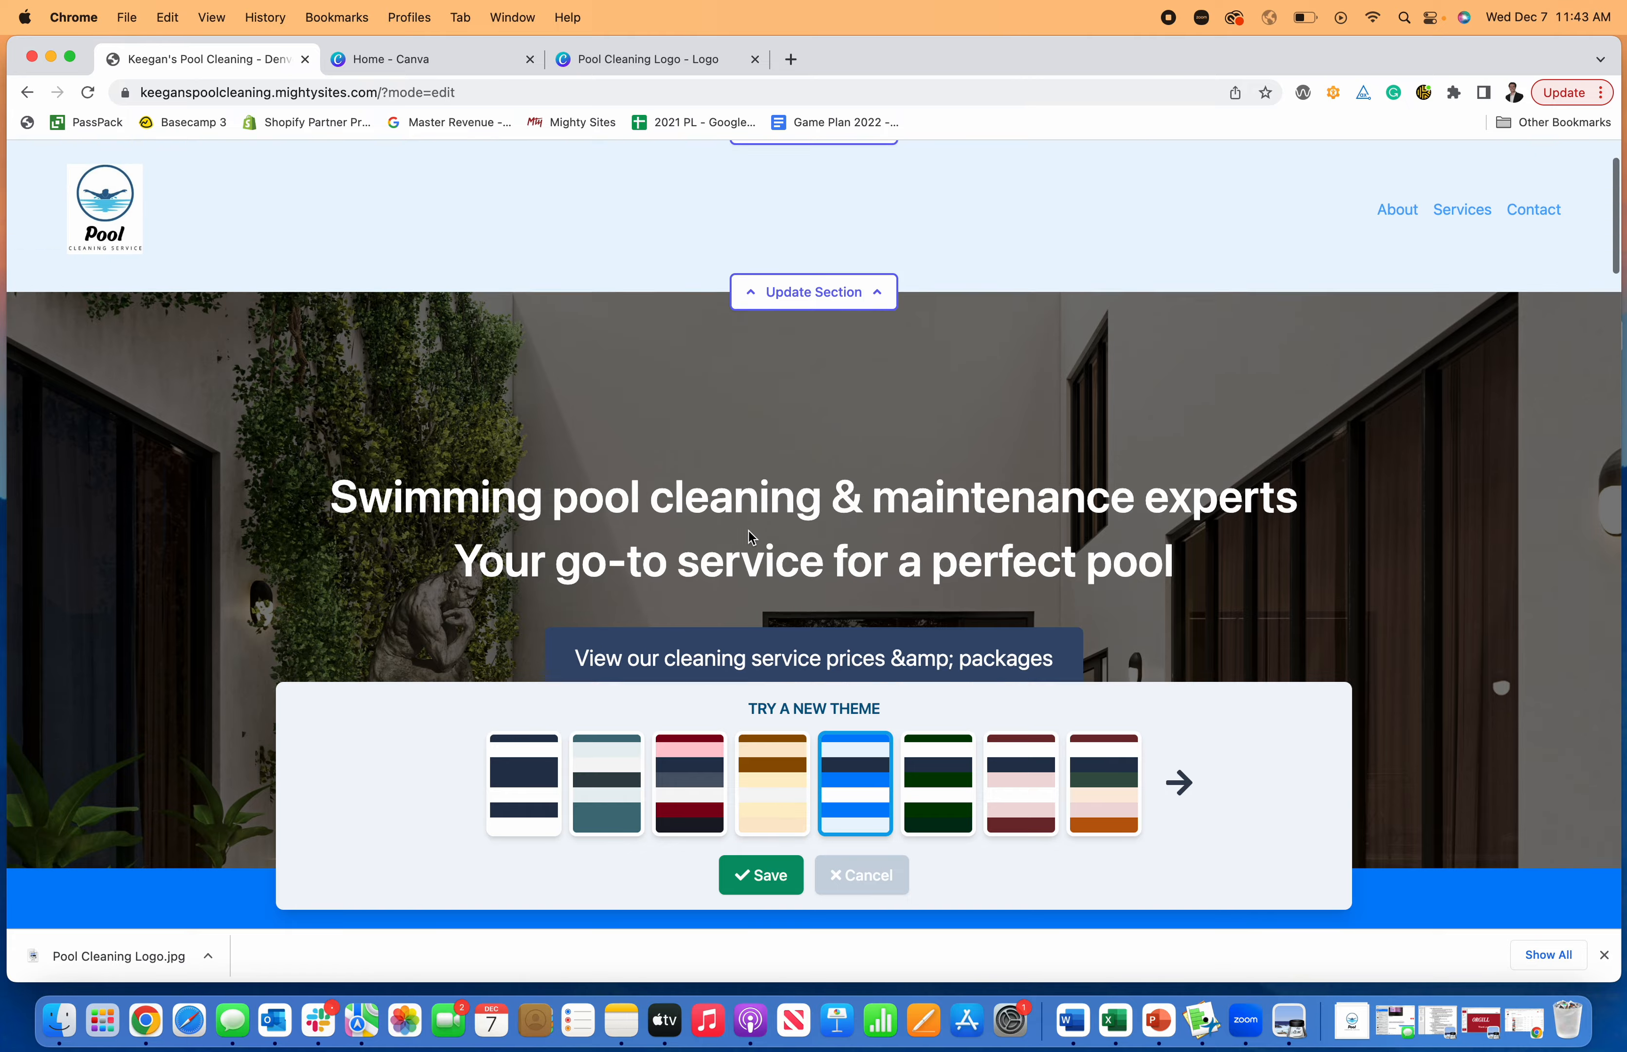
{"action": "scroll", "coordinate": [744, 528], "scroll_direction": "down", "scroll_amount": 5}
{"action": "scroll", "coordinate": [744, 532], "scroll_direction": "down", "scroll_amount": 10}
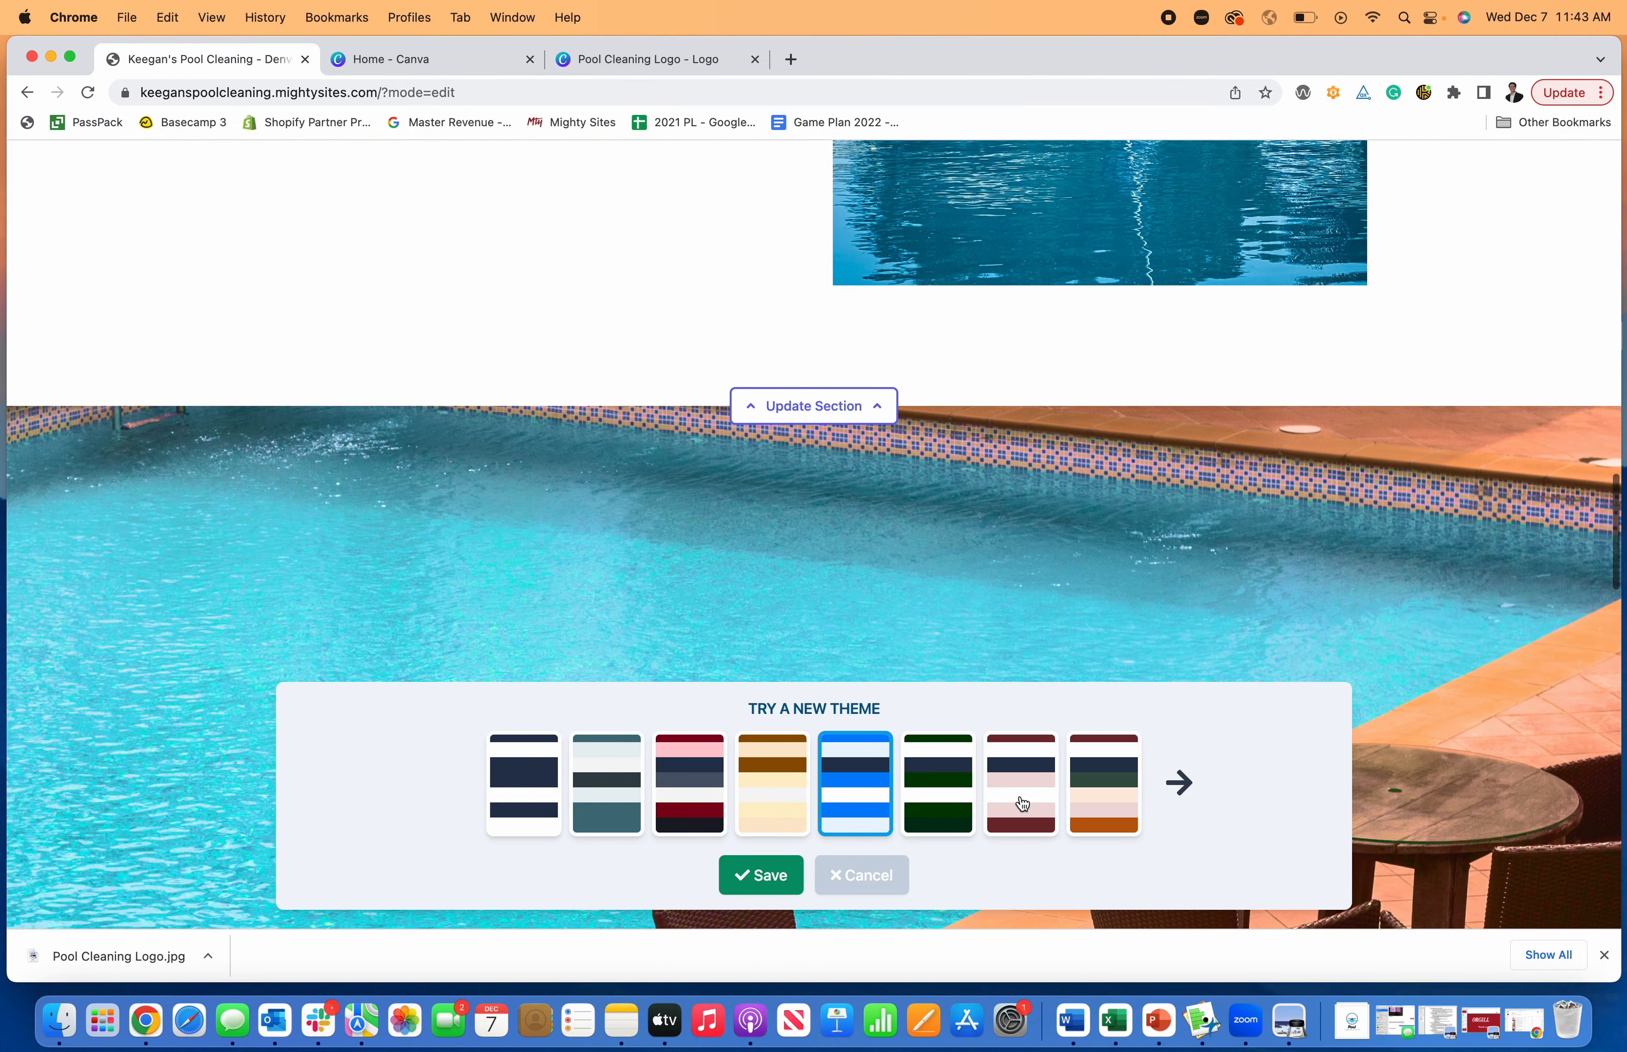
{"action": "left_click", "coordinate": [1019, 821]}
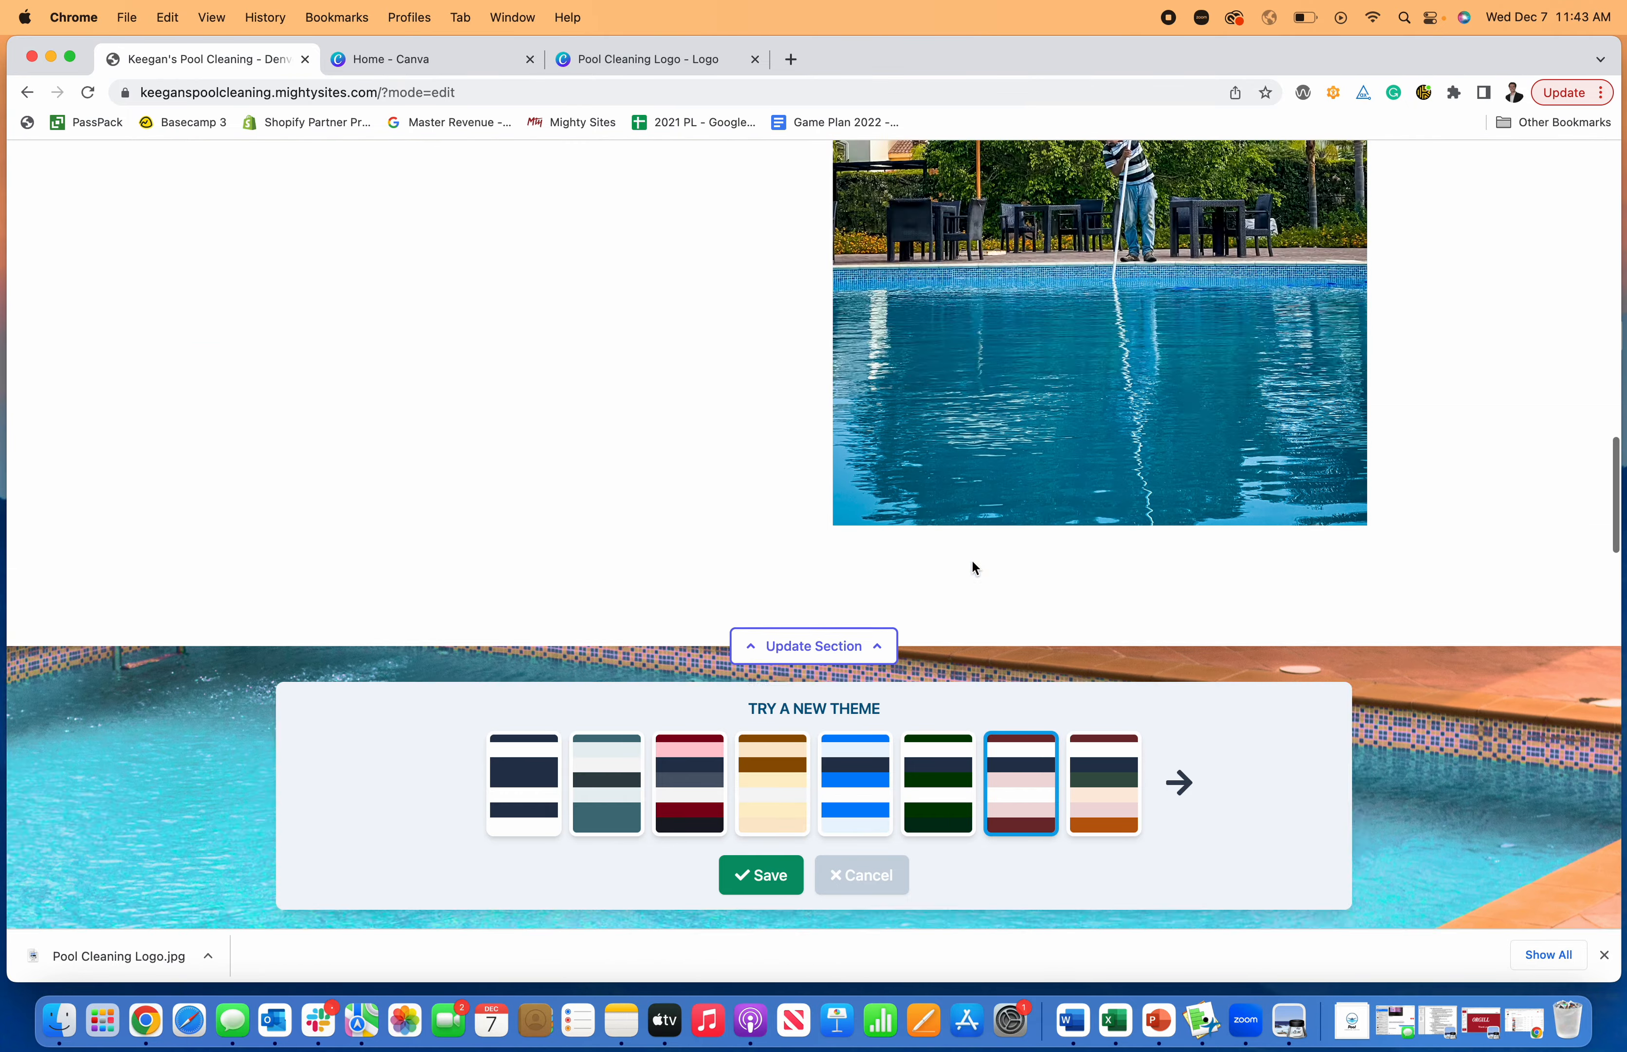
{"action": "left_click", "coordinate": [1102, 776]}
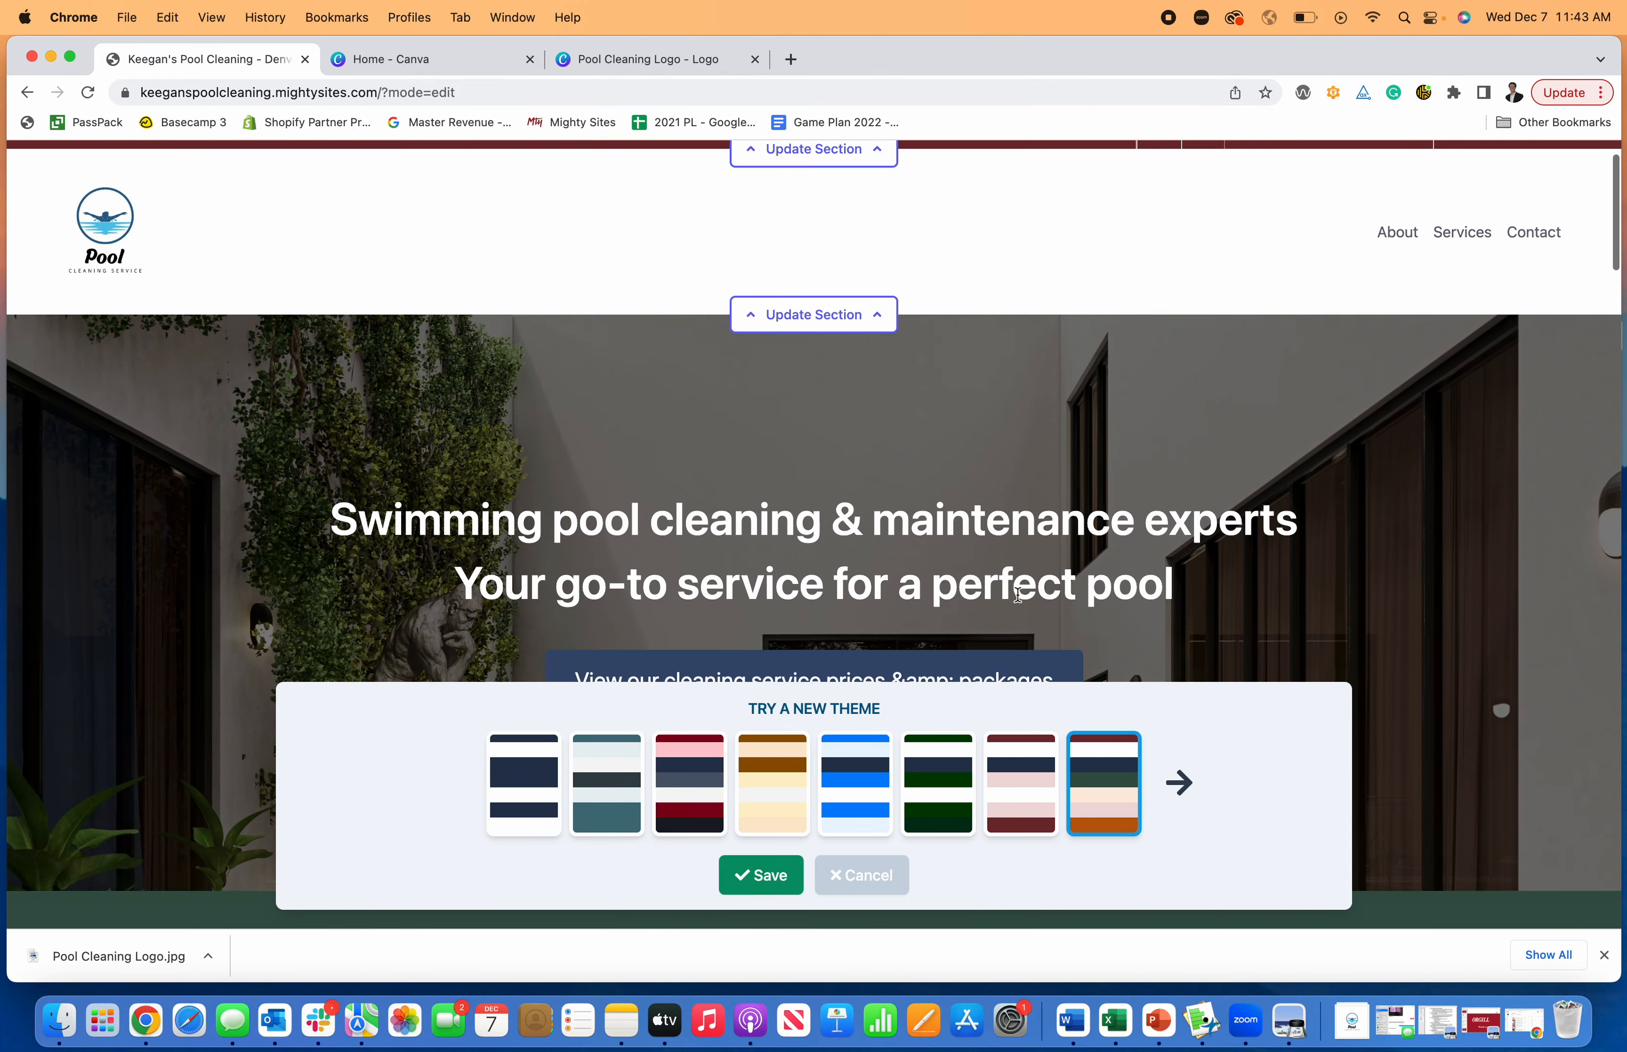
{"action": "scroll", "coordinate": [1017, 595], "scroll_direction": "down", "scroll_amount": 10}
{"action": "left_click", "coordinate": [635, 763]}
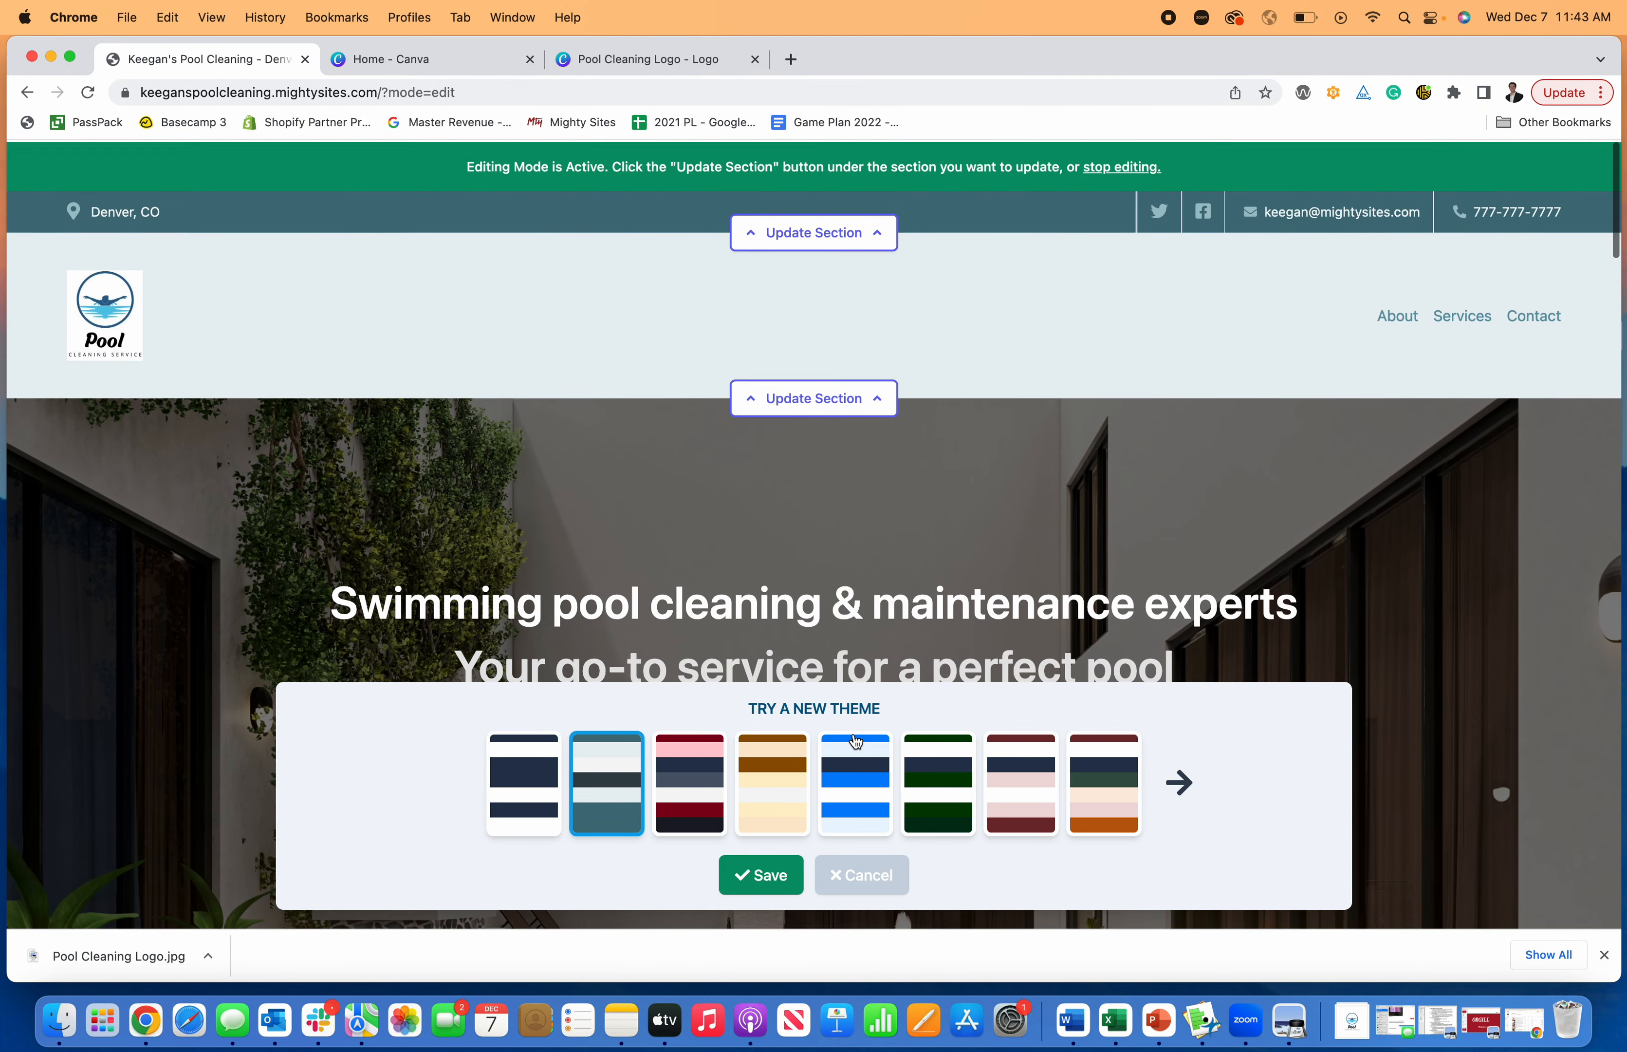
- Apply the bright blue color theme to the website and save it
{"action": "left_click", "coordinate": [853, 742]}
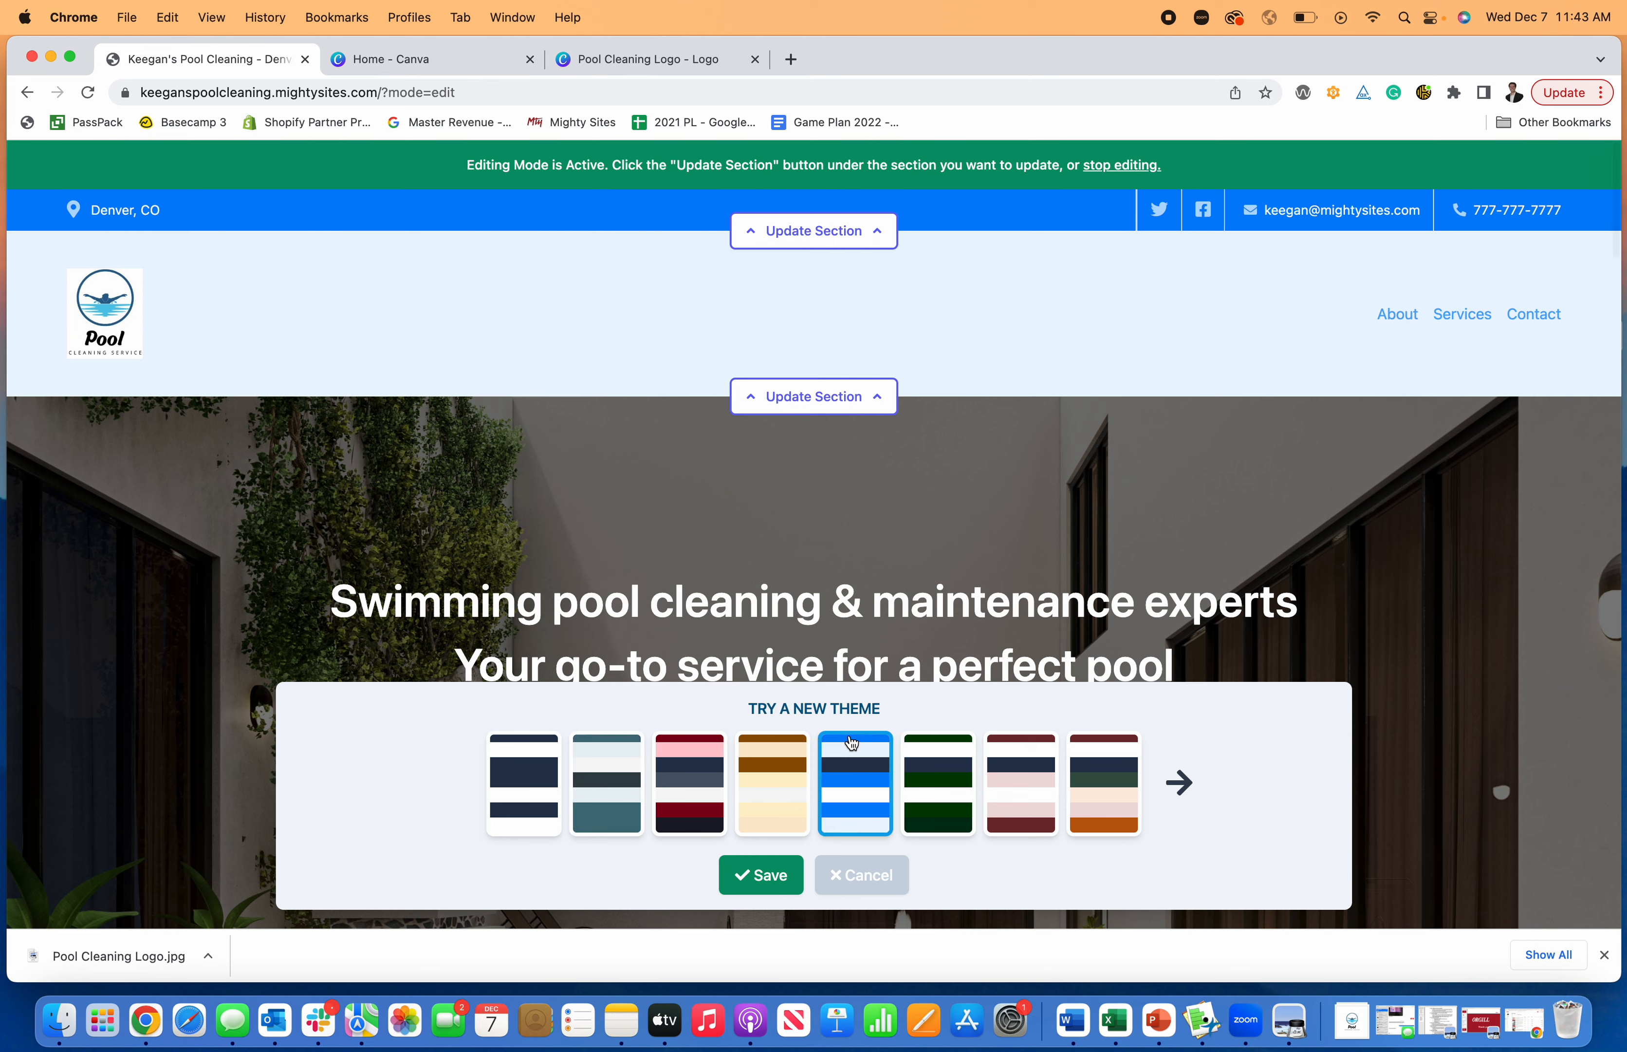
{"action": "left_click", "coordinate": [789, 877]}
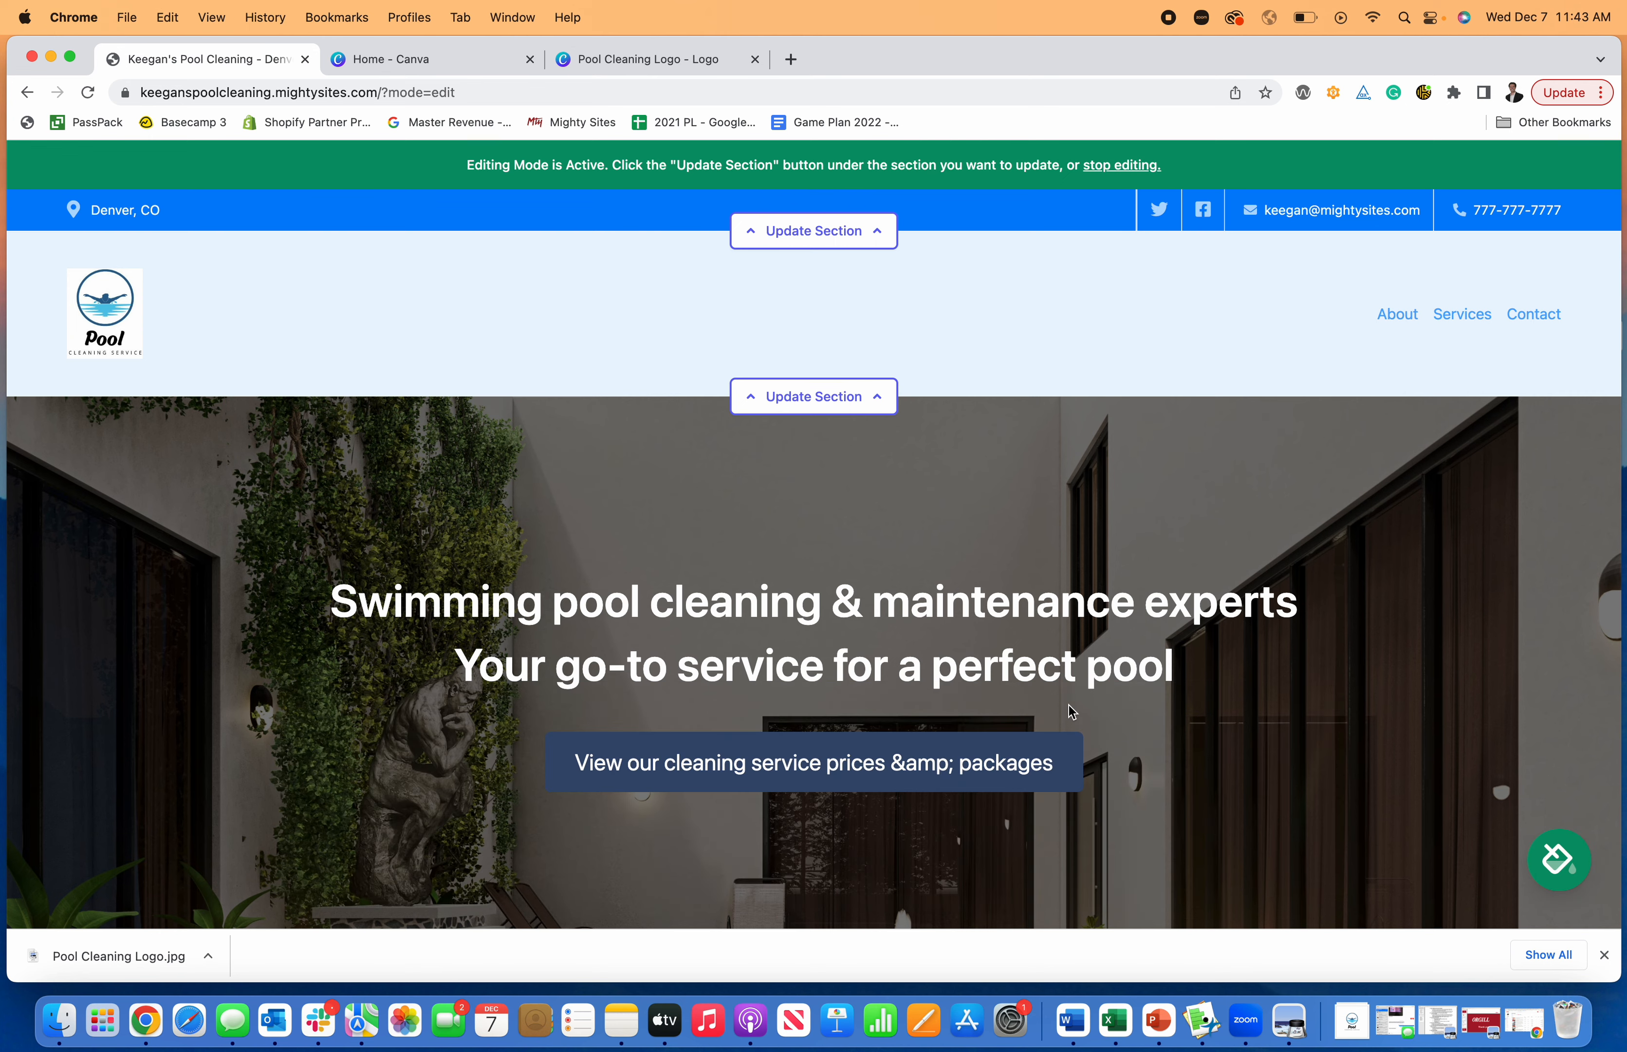
- Open the hero section for editing and change its title to "Swimming Pool Cleaning Service"
{"action": "scroll", "coordinate": [1077, 682], "scroll_direction": "down", "scroll_amount": 3}
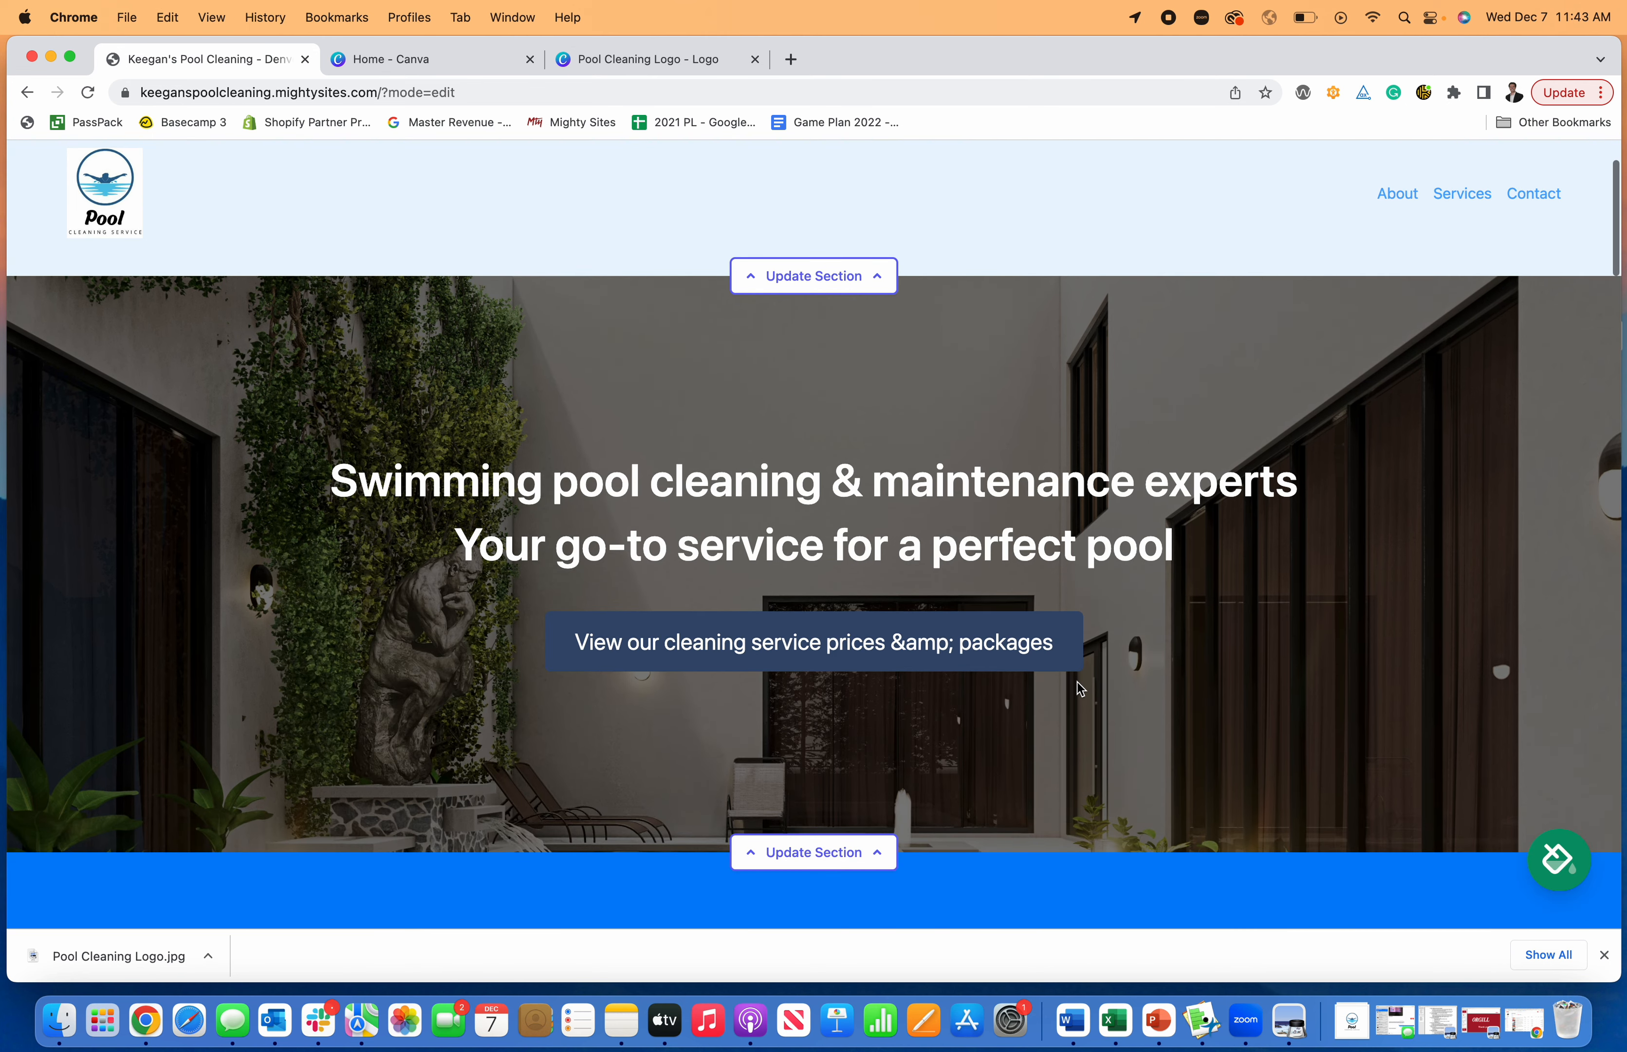
{"action": "left_click", "coordinate": [814, 804]}
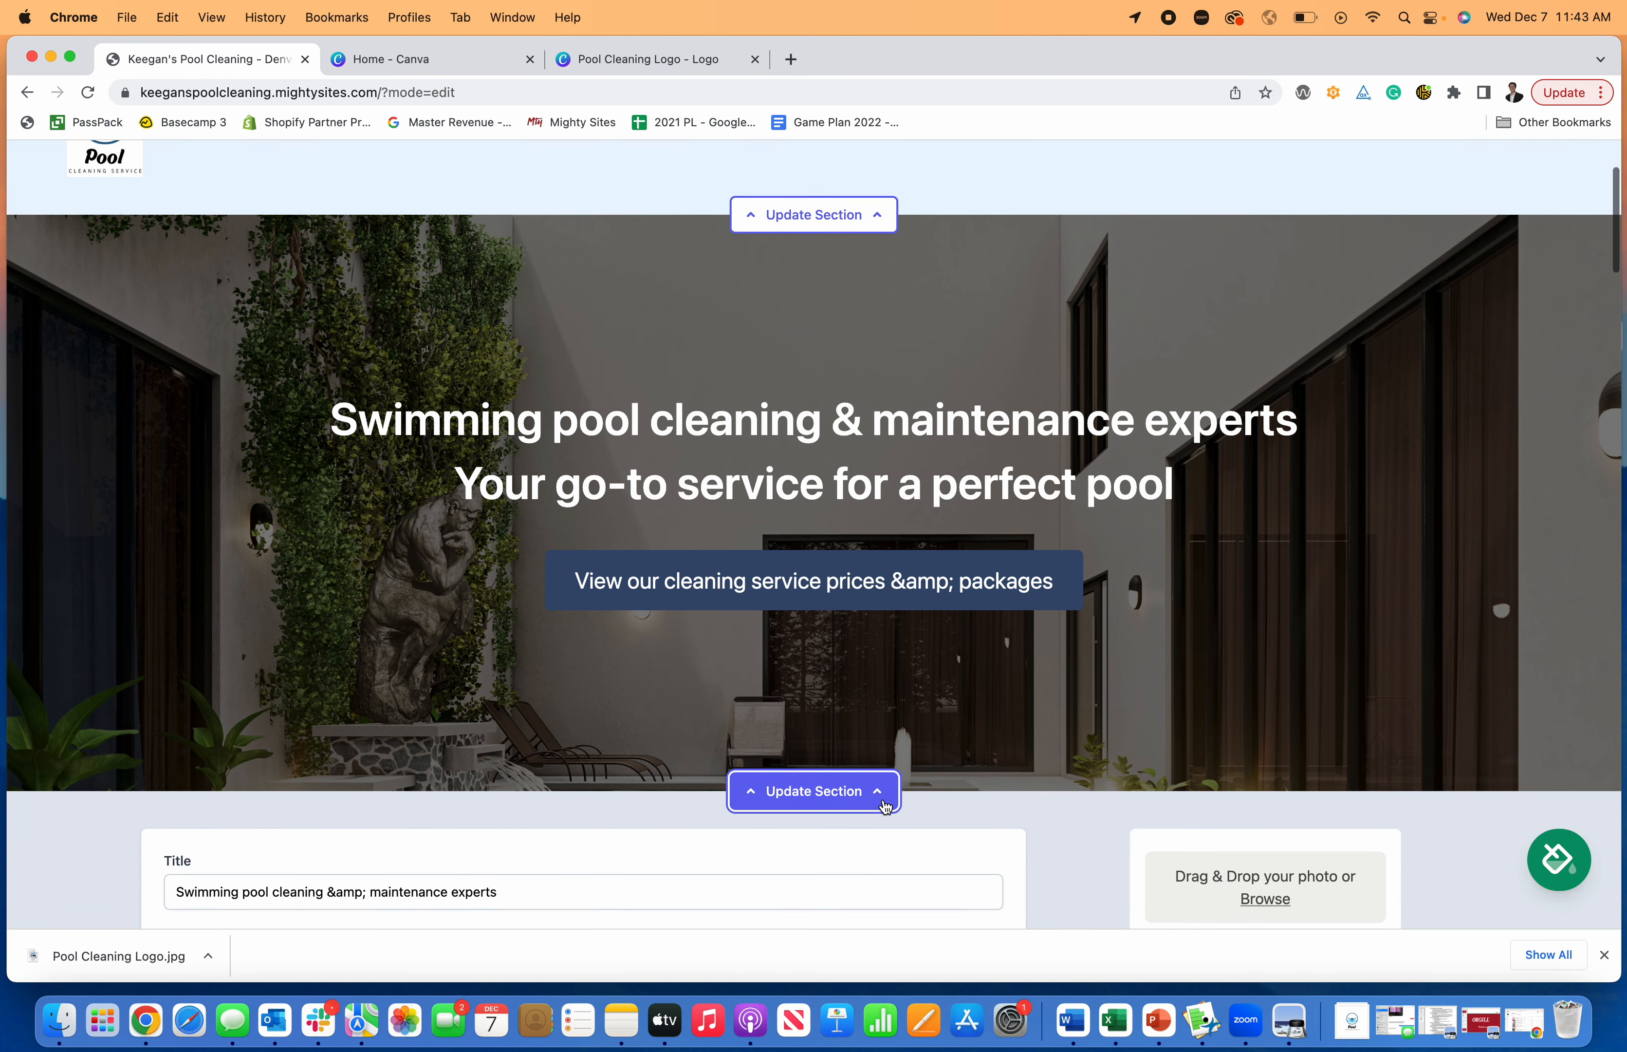
{"action": "left_click_drag", "start_coordinate": [502, 694], "coordinate": [198, 686]}
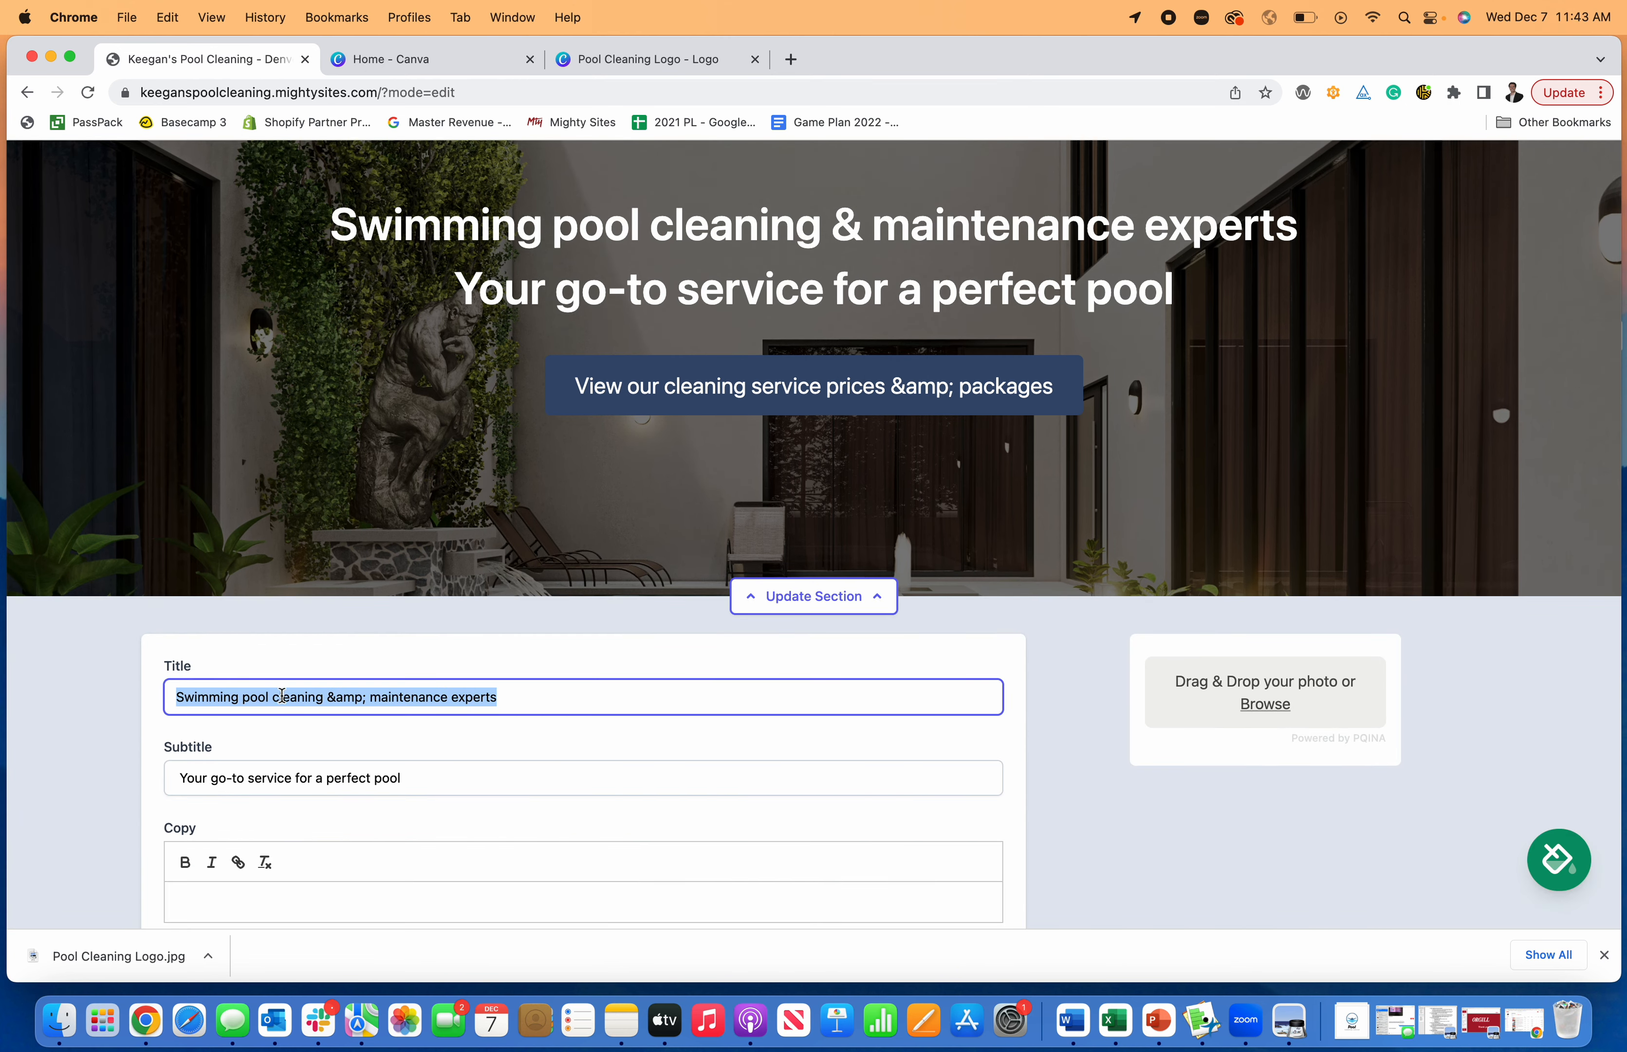
{"action": "left_click_drag", "start_coordinate": [509, 705], "coordinate": [237, 691]}
{"action": "type", "text": "Pool Clea"}
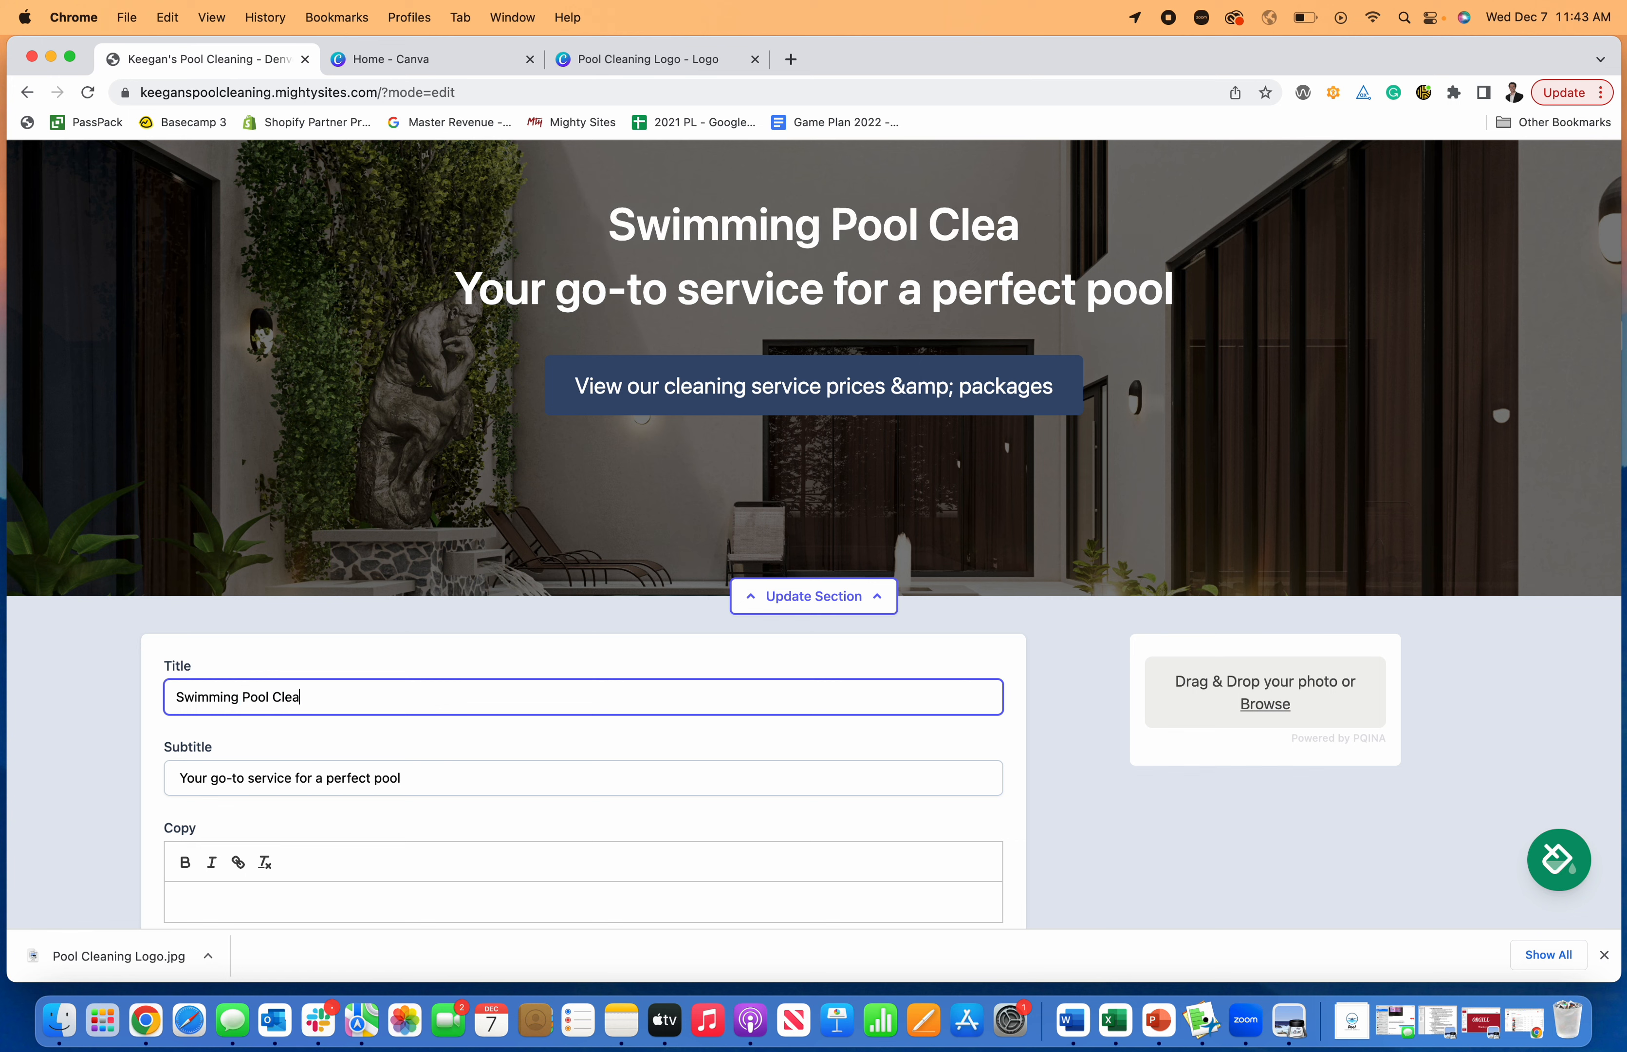
{"action": "type", "text": "ning Service"}
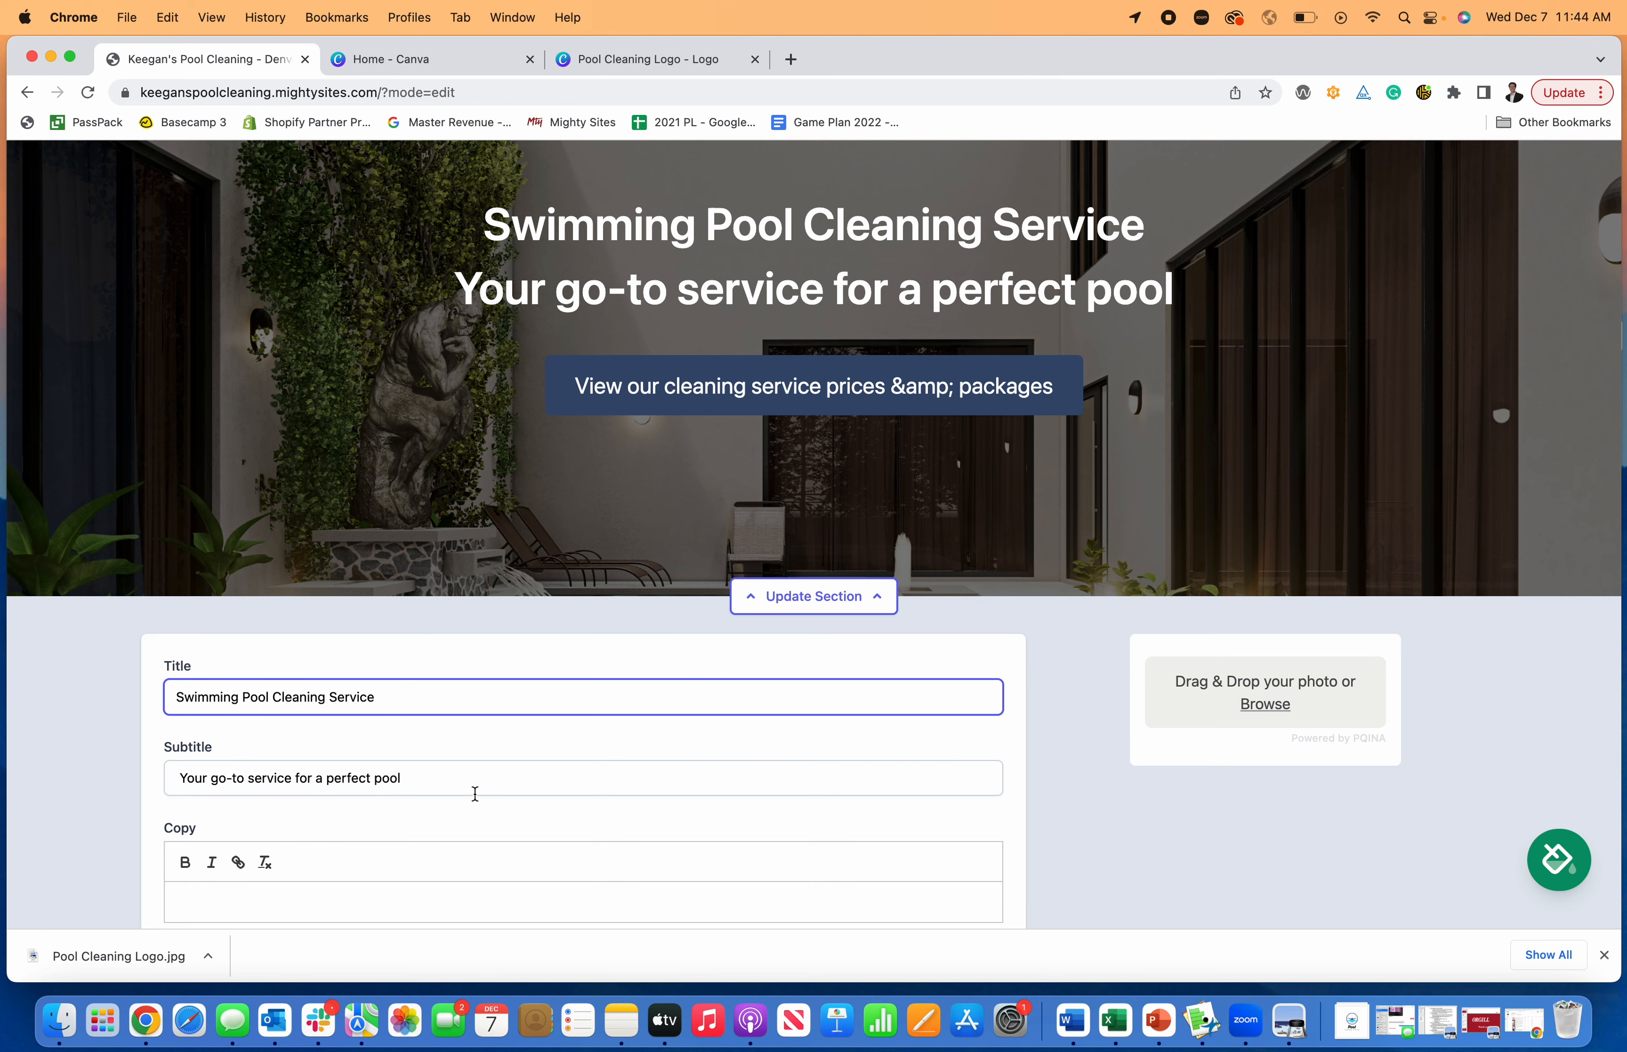
- Change the hero section's button text to "View Pricing"
{"action": "scroll", "coordinate": [476, 806], "scroll_direction": "down", "scroll_amount": 5}
{"action": "left_click_drag", "start_coordinate": [492, 807], "coordinate": [151, 800]}
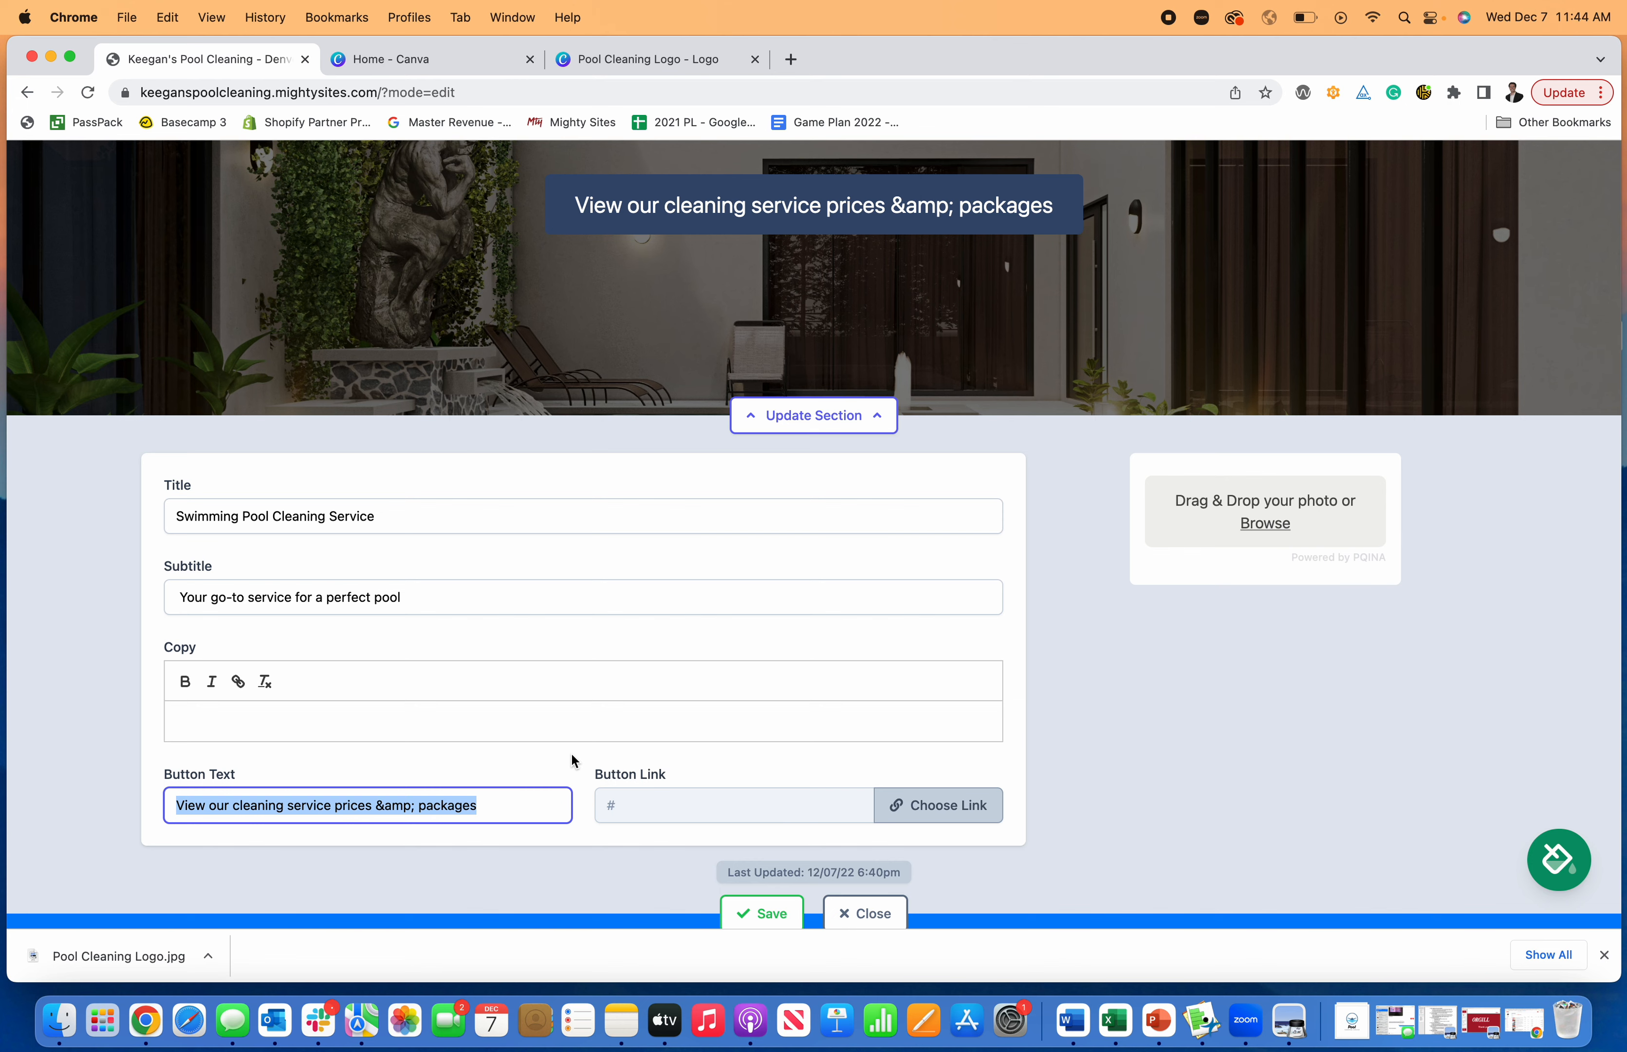
{"action": "type", "text": "View Pricing"}
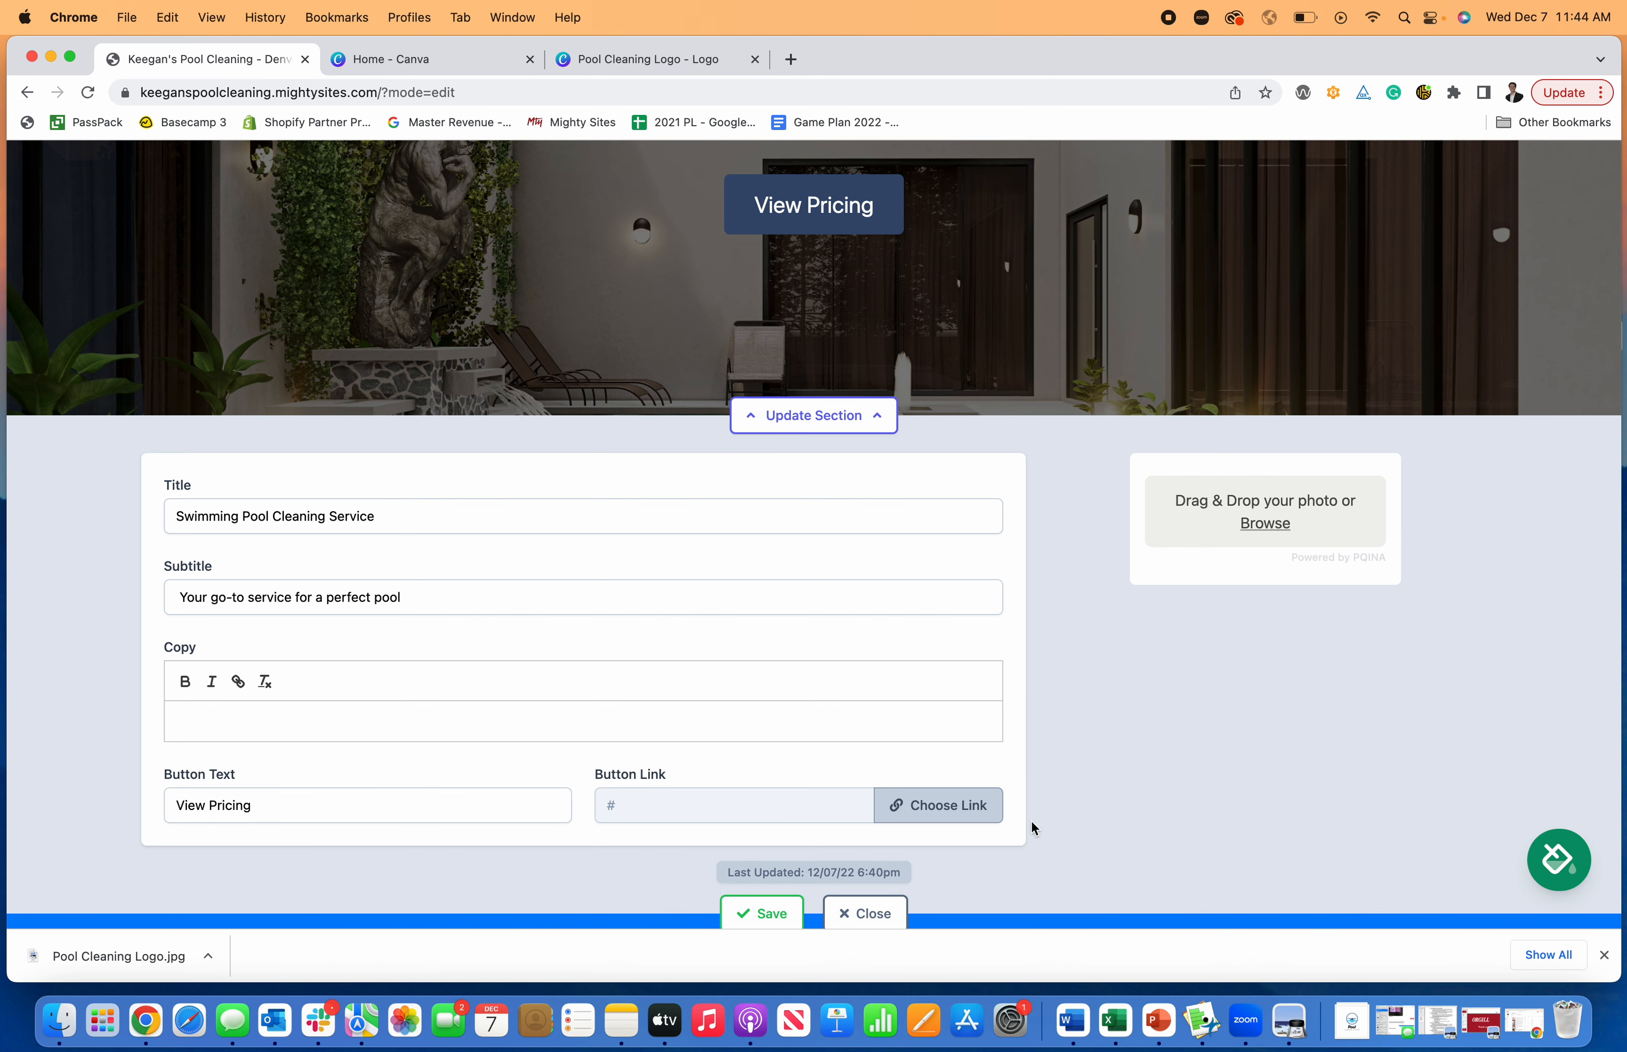
{"action": "left_click", "coordinate": [984, 810]}
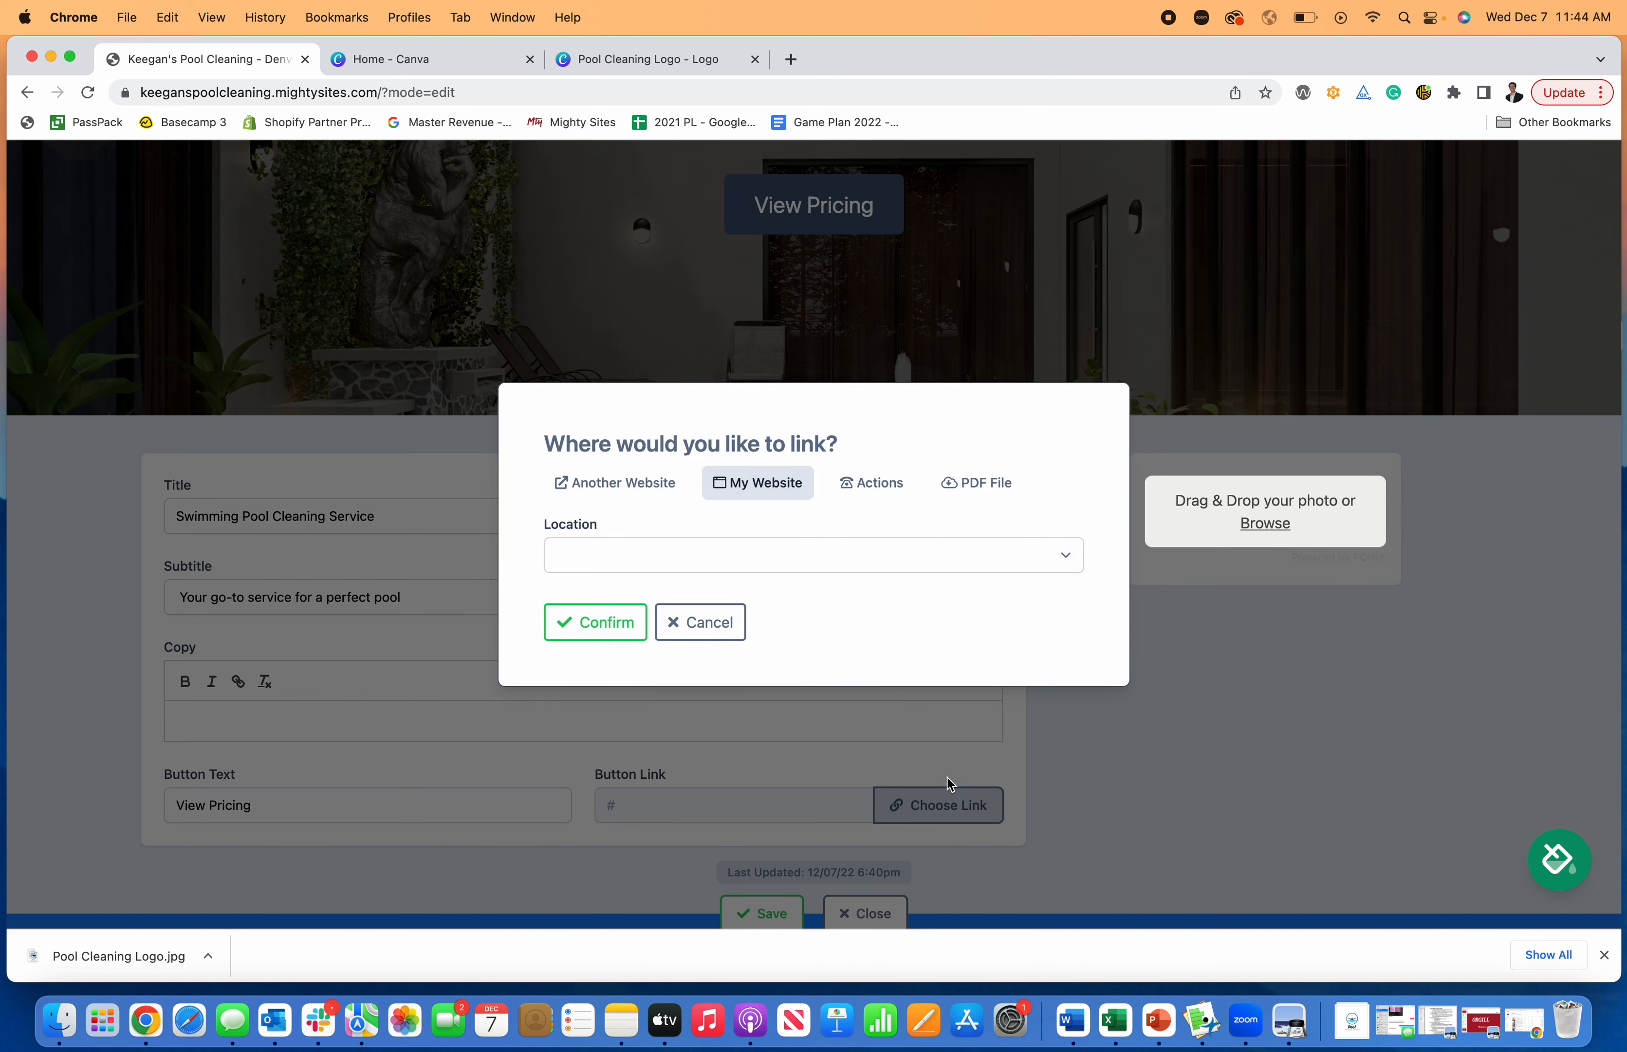
{"action": "left_click", "coordinate": [1017, 488]}
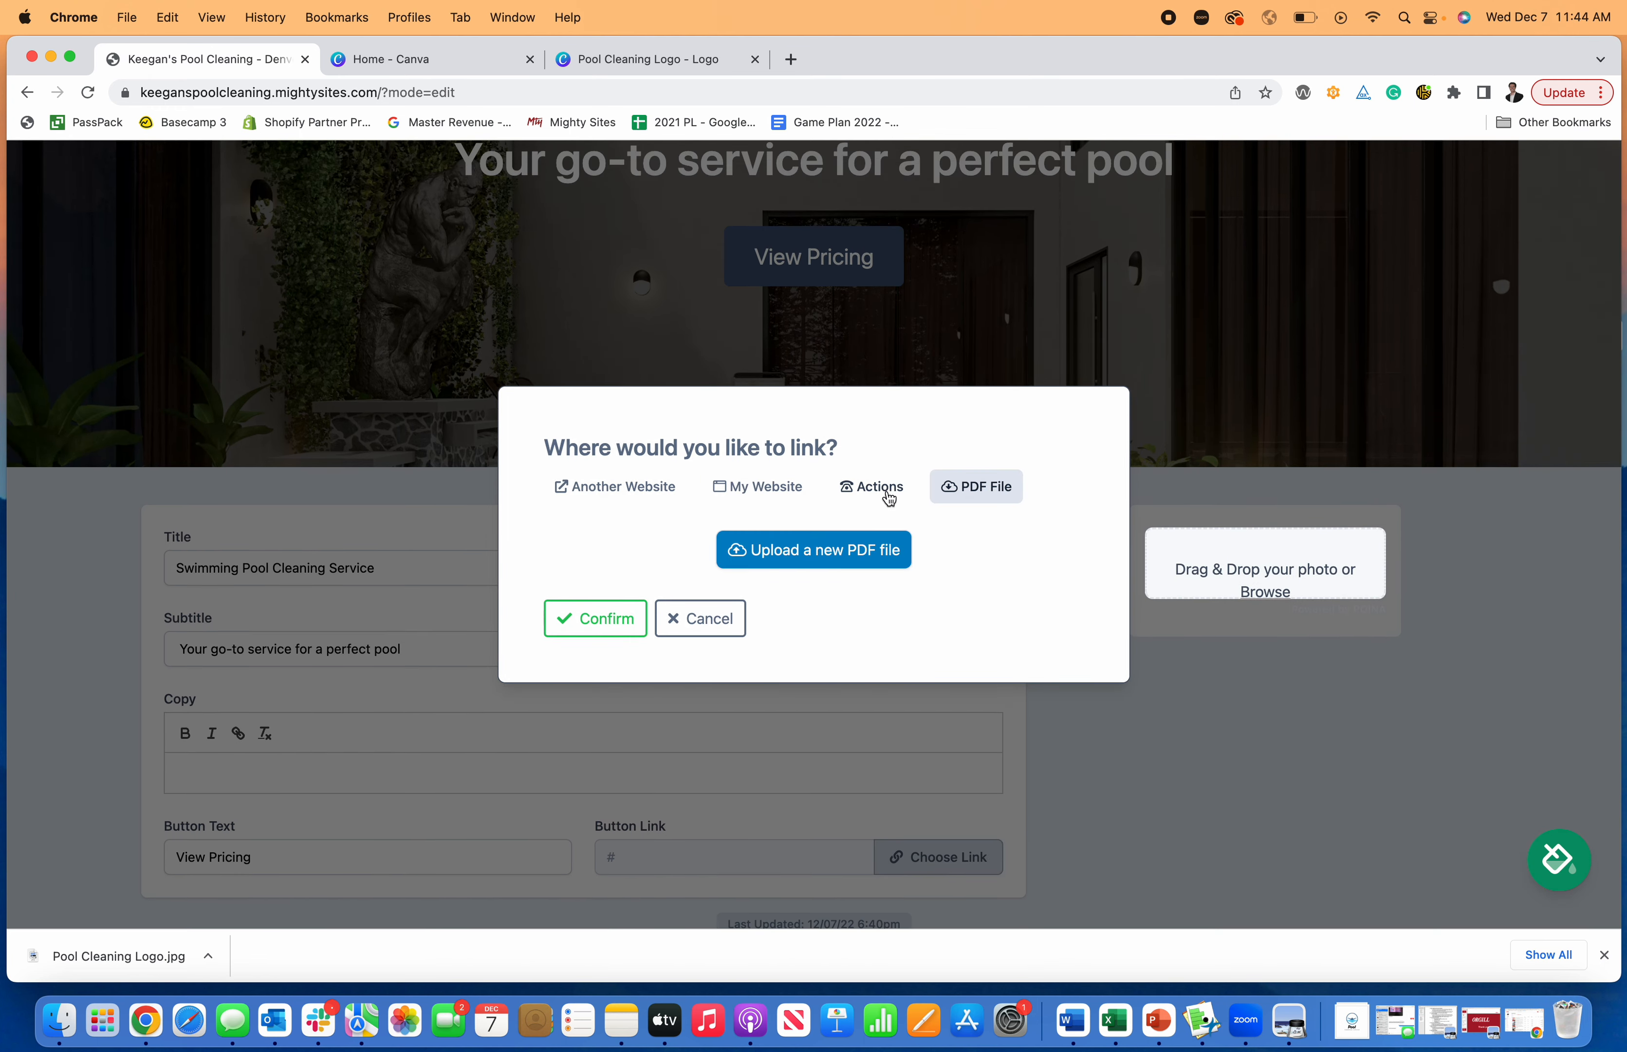
{"action": "left_click", "coordinate": [704, 620]}
- Set the hero section's button text to "Call For Service"
{"action": "scroll", "coordinate": [501, 765], "scroll_direction": "down", "scroll_amount": 2}
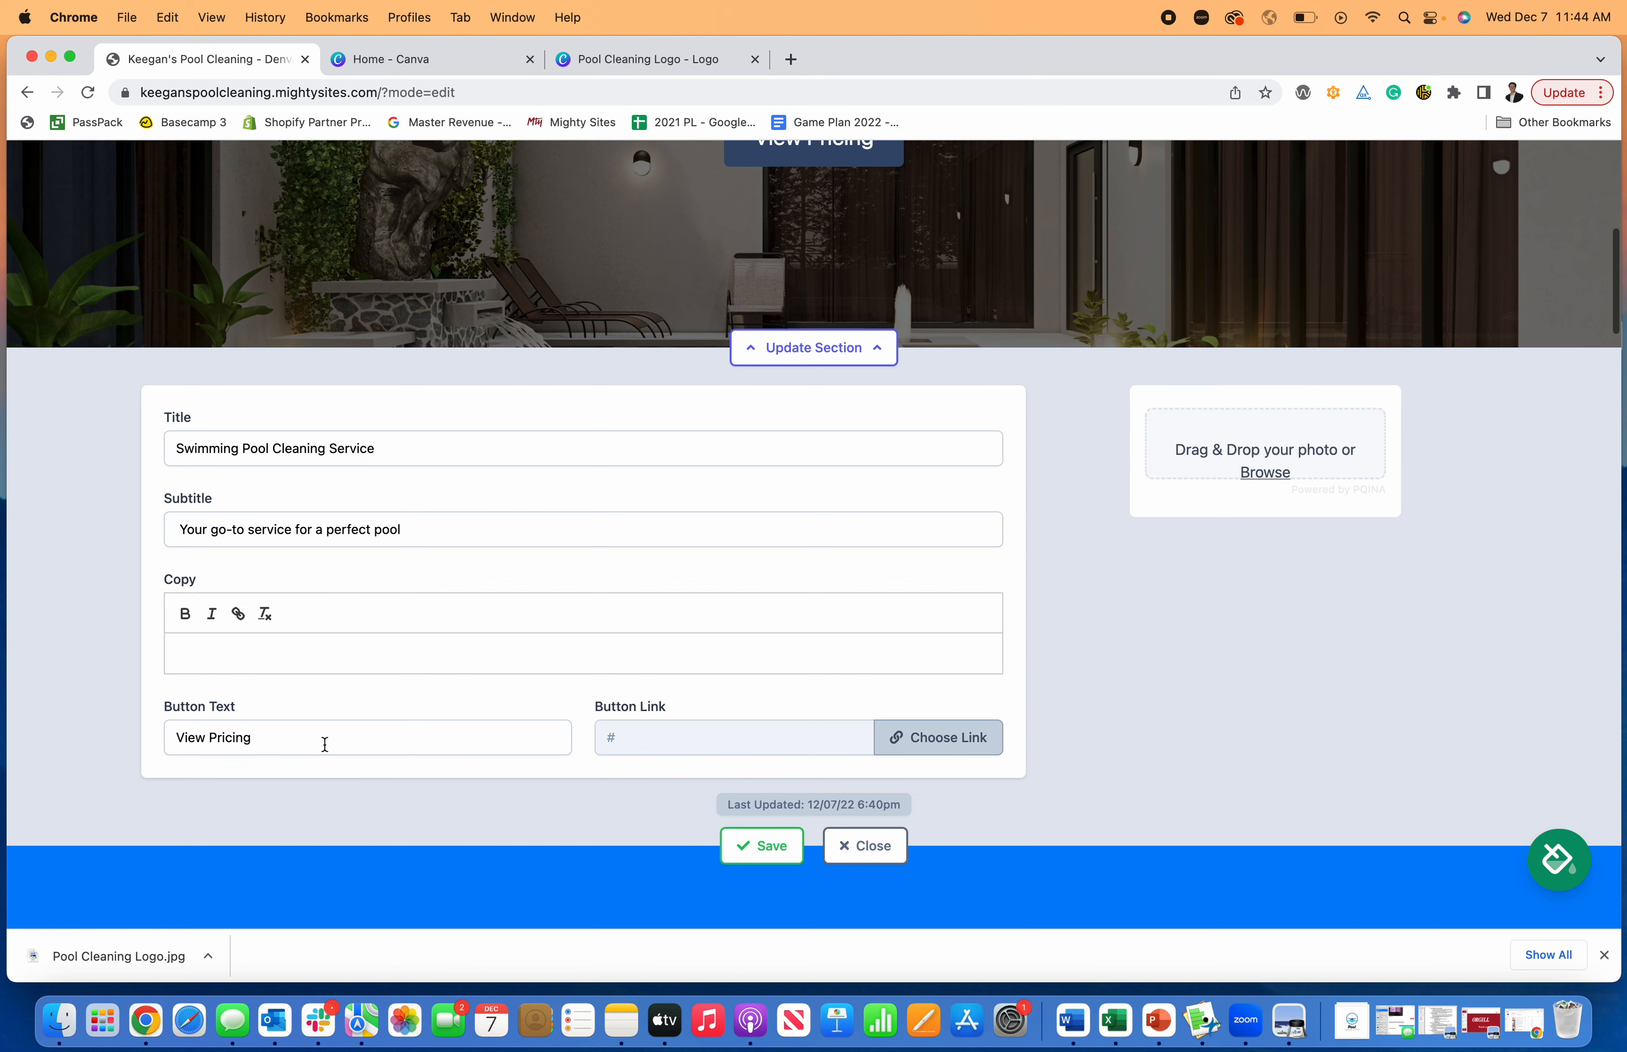
{"action": "triple_click", "coordinate": [324, 742]}
{"action": "type", "text": "Call For Service"}
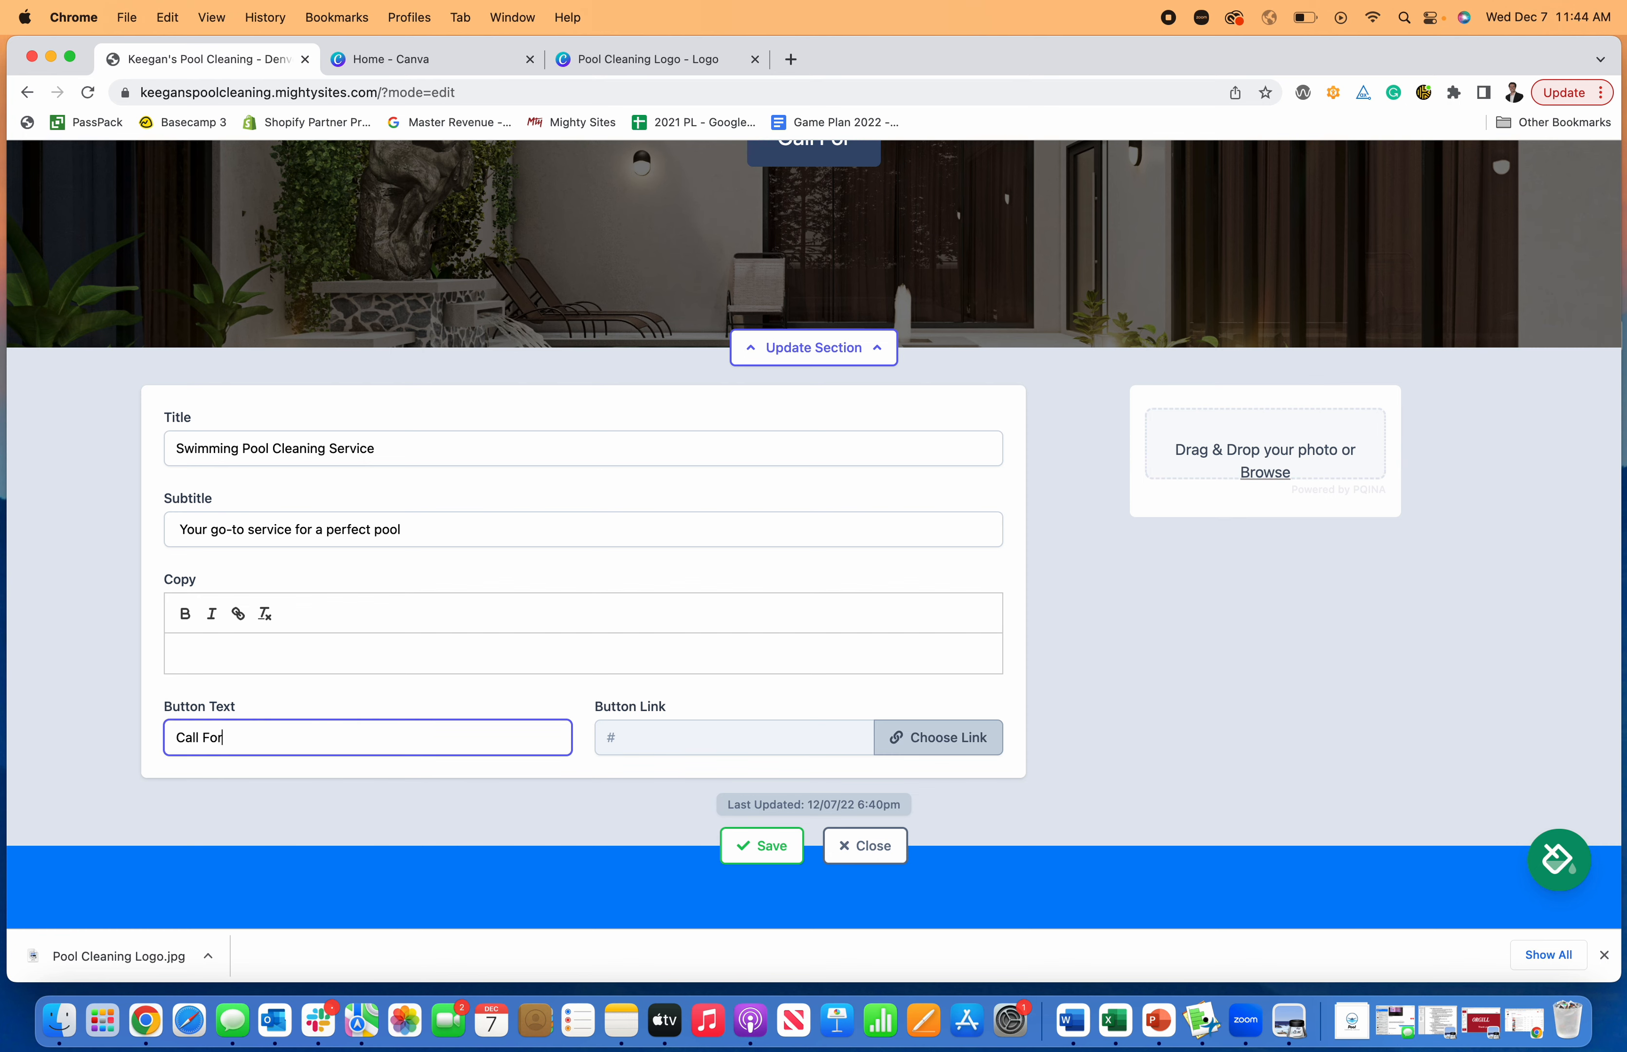
- Link the hero section's button to the Click to Call action and save the section
{"action": "left_click", "coordinate": [942, 740]}
{"action": "left_click", "coordinate": [759, 487]}
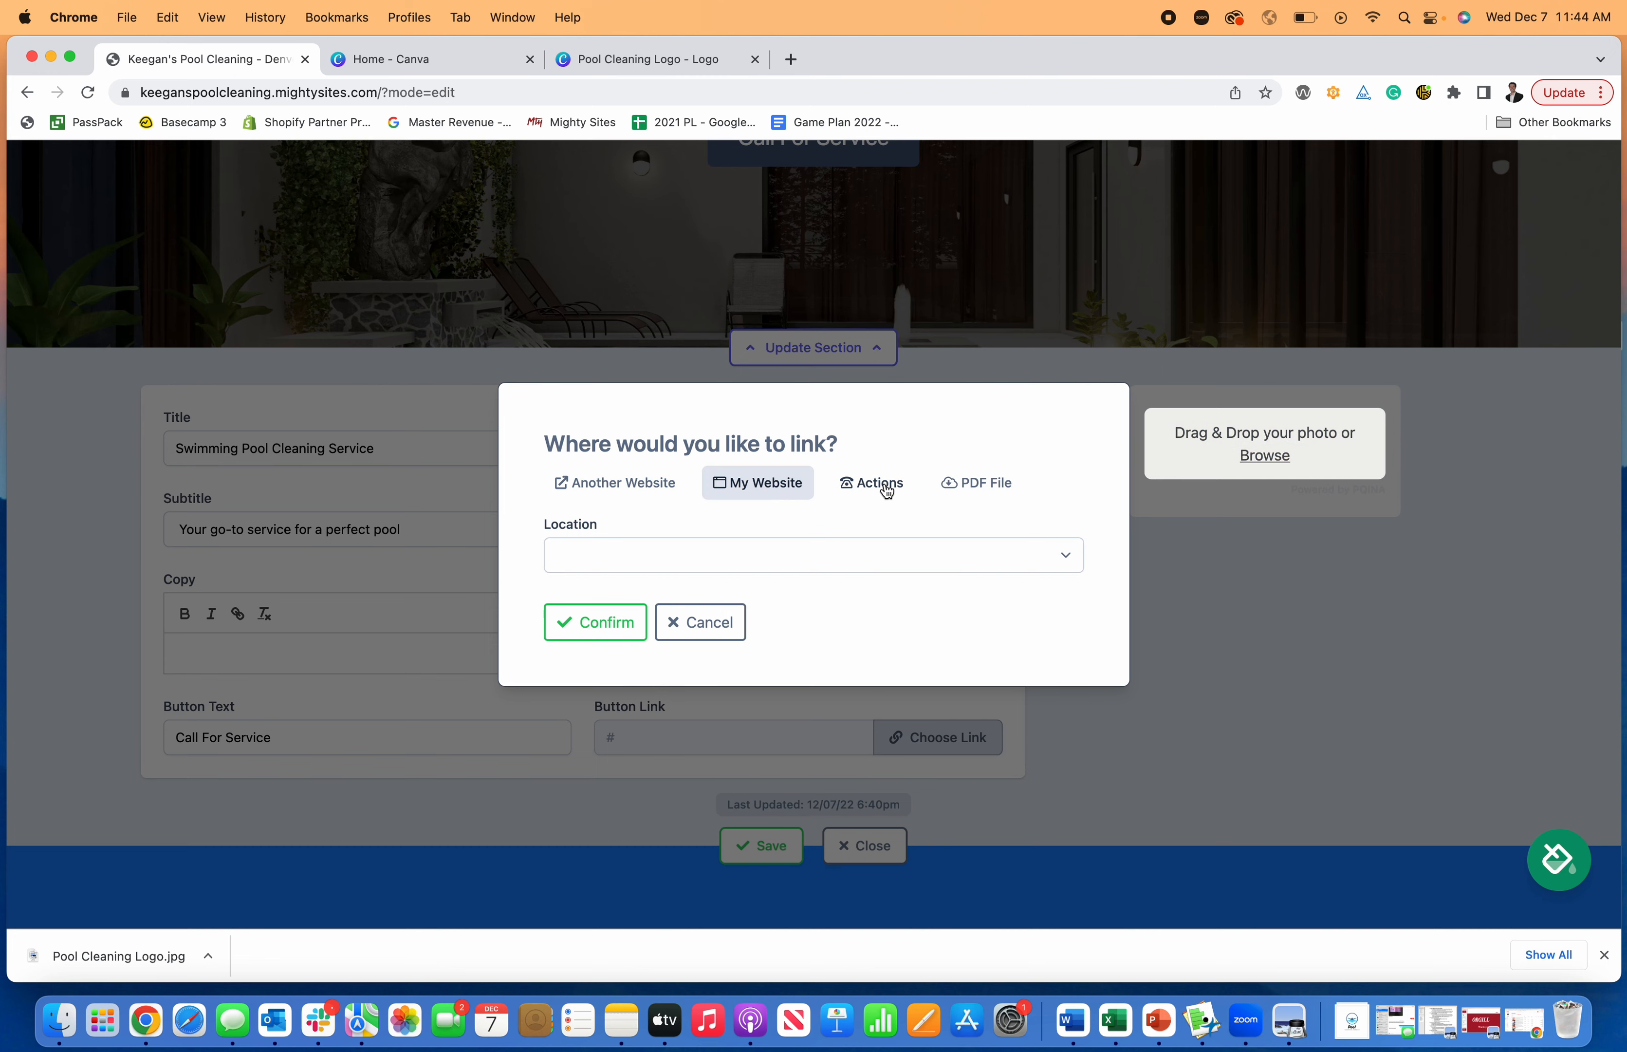
{"action": "left_click", "coordinate": [871, 485]}
{"action": "left_click", "coordinate": [656, 441]}
{"action": "left_click", "coordinate": [629, 737]}
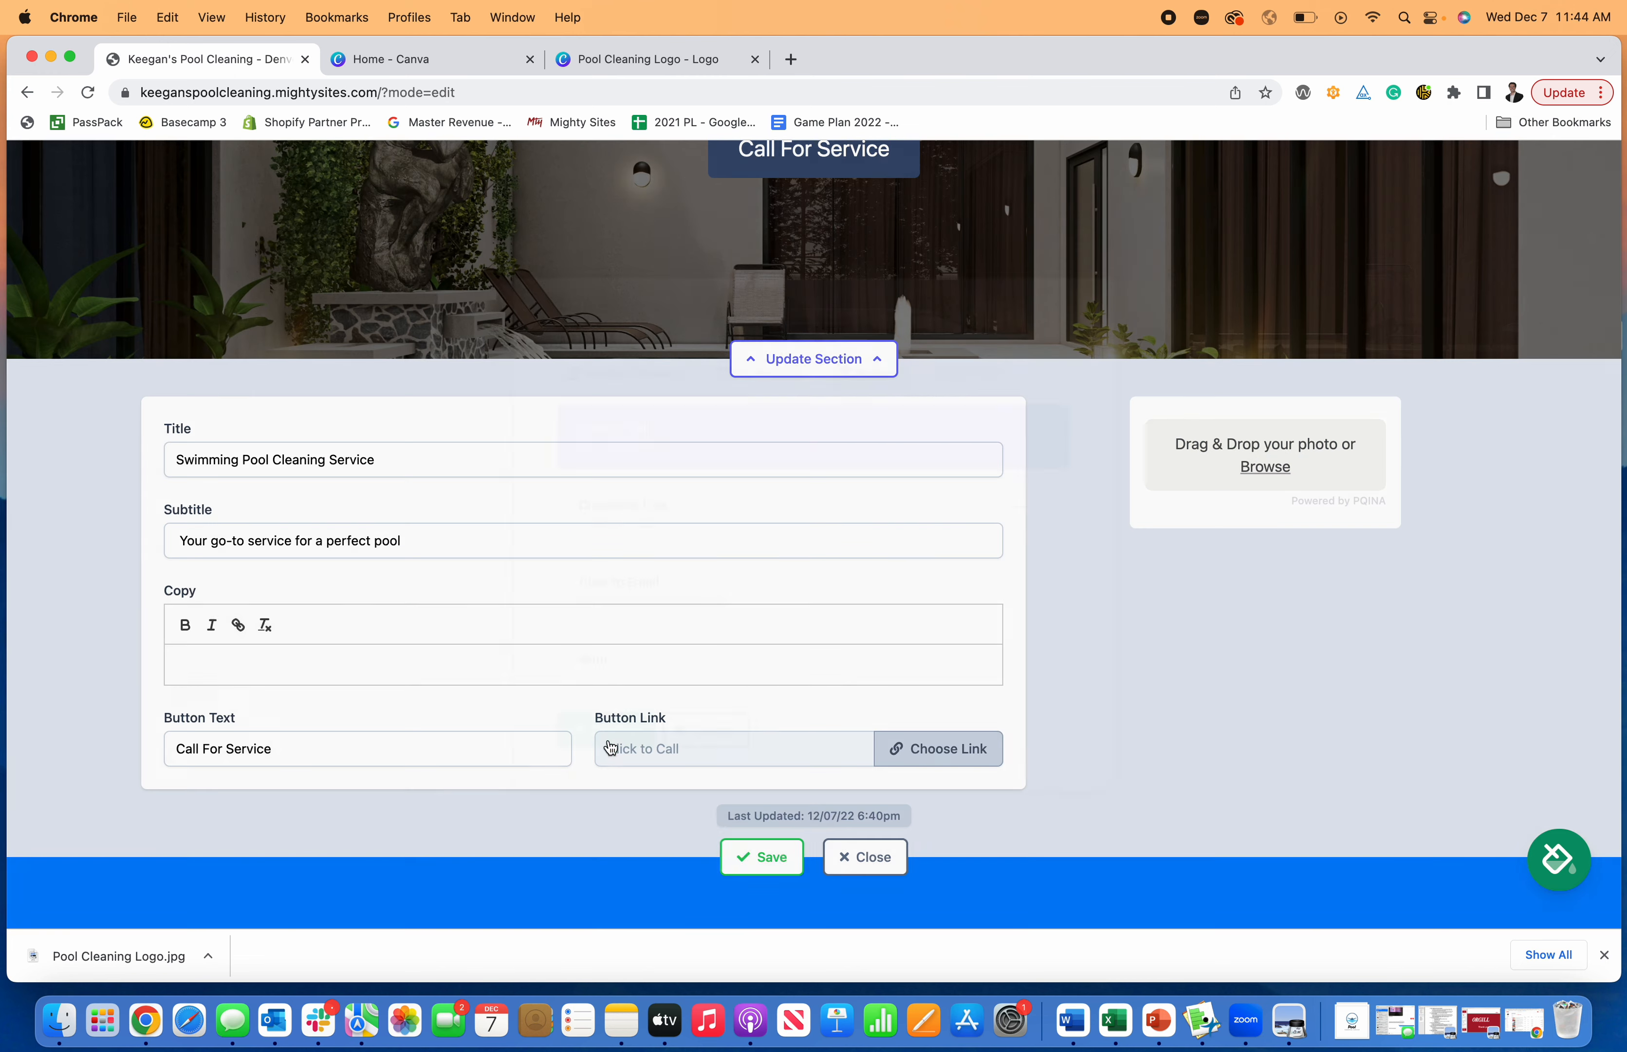
{"action": "scroll", "coordinate": [794, 699], "scroll_direction": "down", "scroll_amount": 2}
{"action": "left_click", "coordinate": [775, 791]}
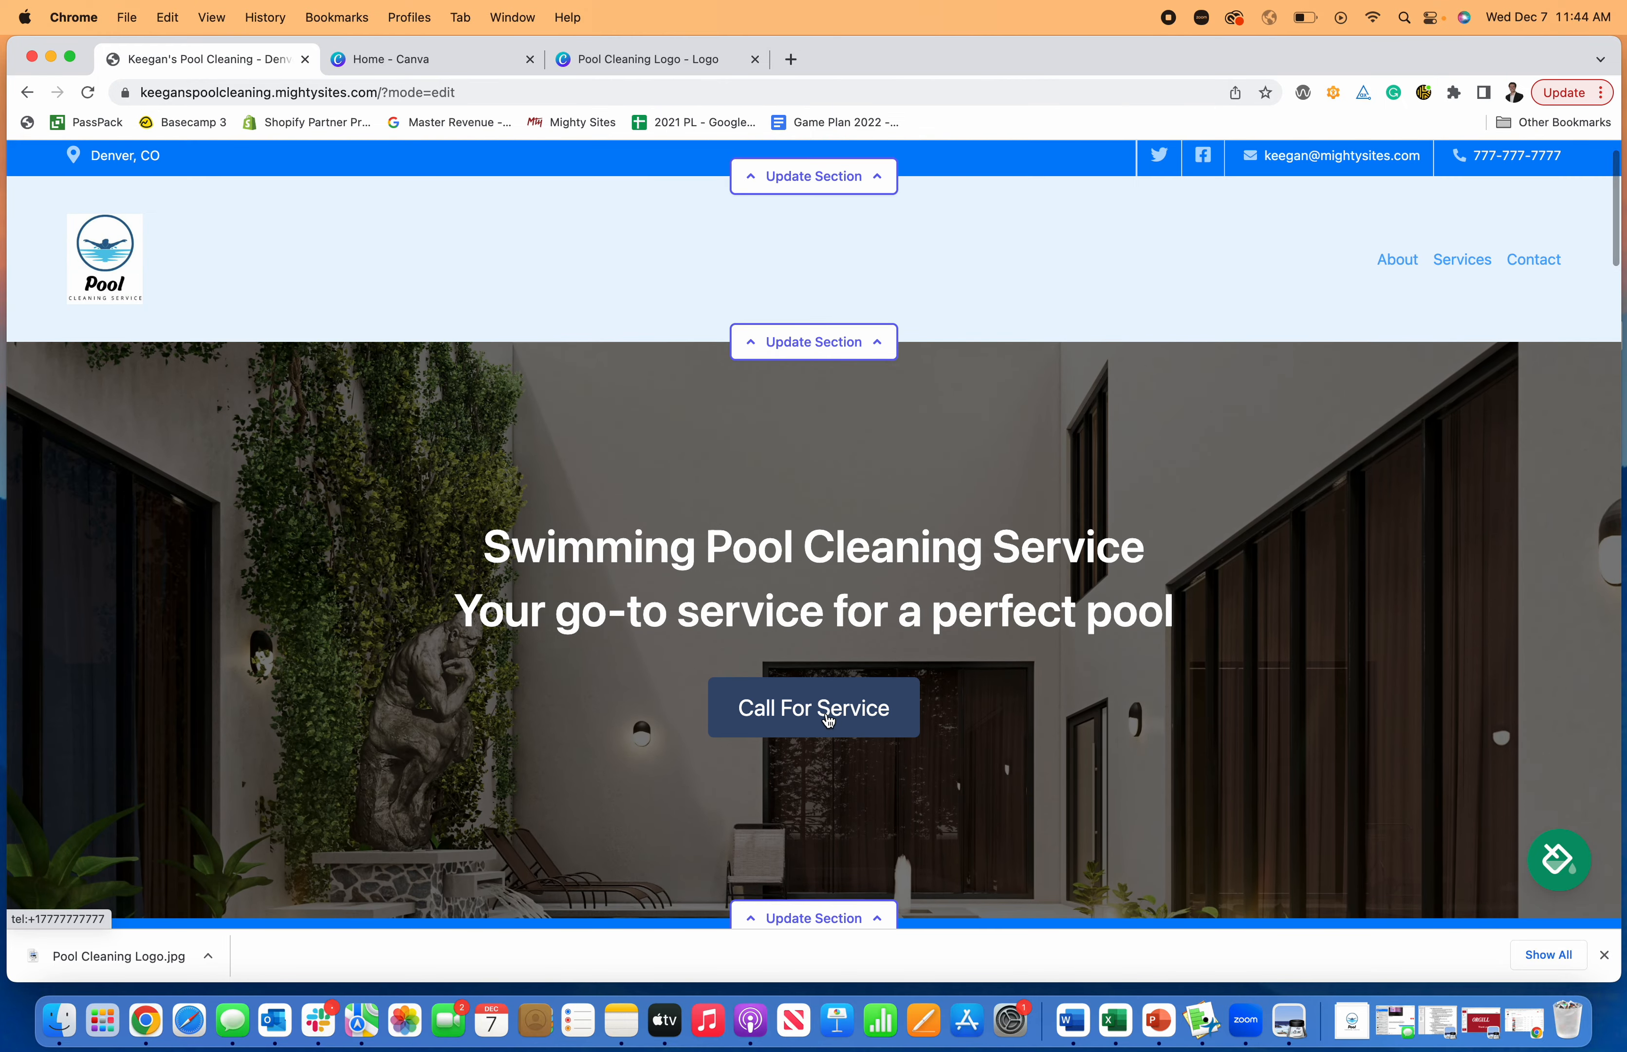
- Add the paragraph "This is how you make a website for a pool cleaning service." to the copy of the blue services introduction section
{"action": "scroll", "coordinate": [814, 705], "scroll_direction": "down", "scroll_amount": 5}
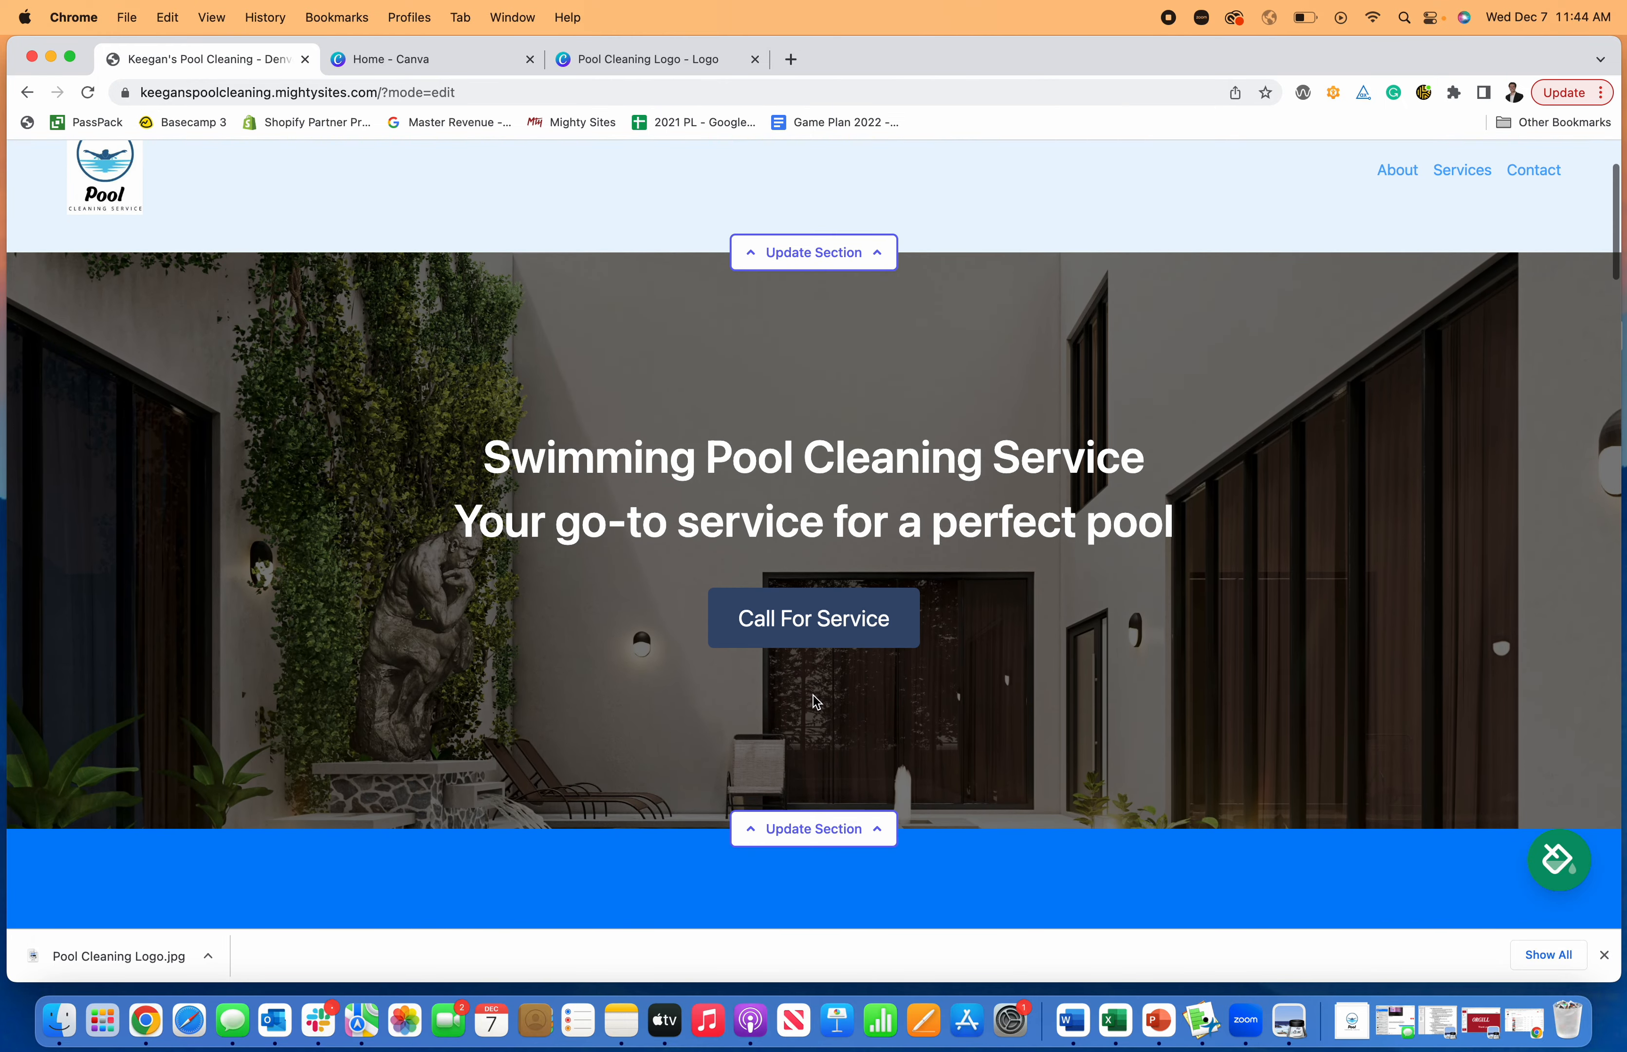
{"action": "scroll", "coordinate": [810, 677], "scroll_direction": "down", "scroll_amount": 3}
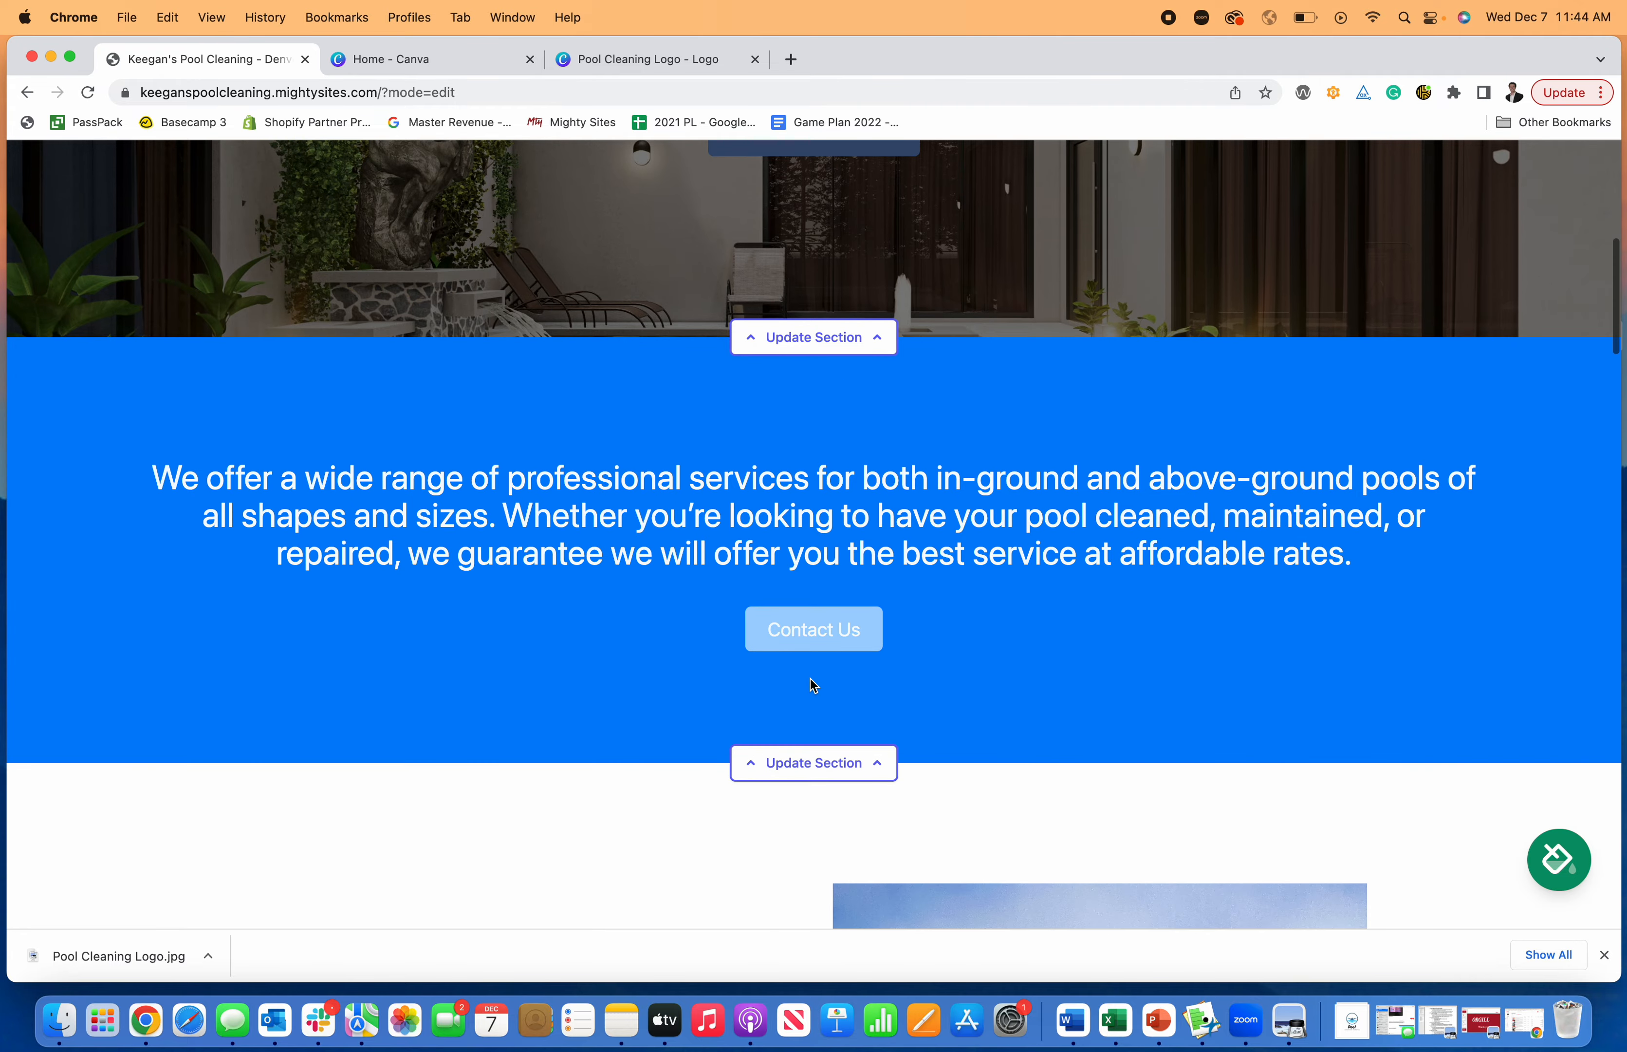
{"action": "left_click", "coordinate": [852, 766]}
{"action": "scroll", "coordinate": [847, 739], "scroll_direction": "down", "scroll_amount": 3}
{"action": "left_click", "coordinate": [687, 699]}
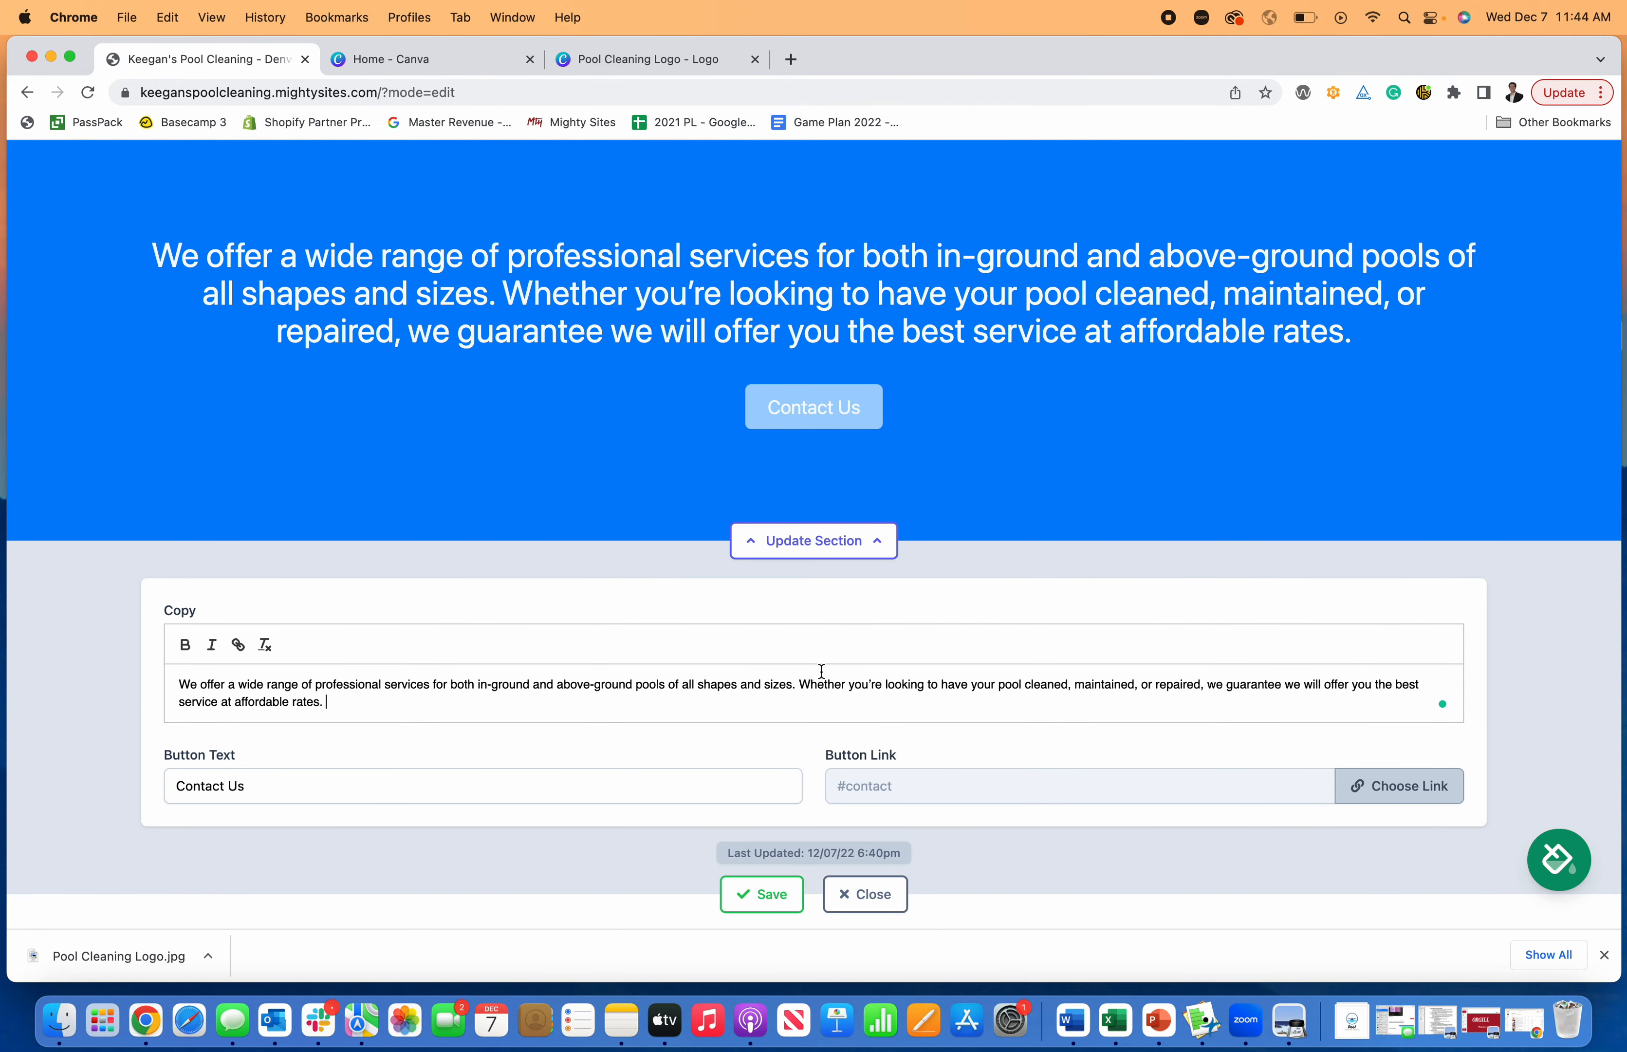
{"action": "key", "text": "Return"}
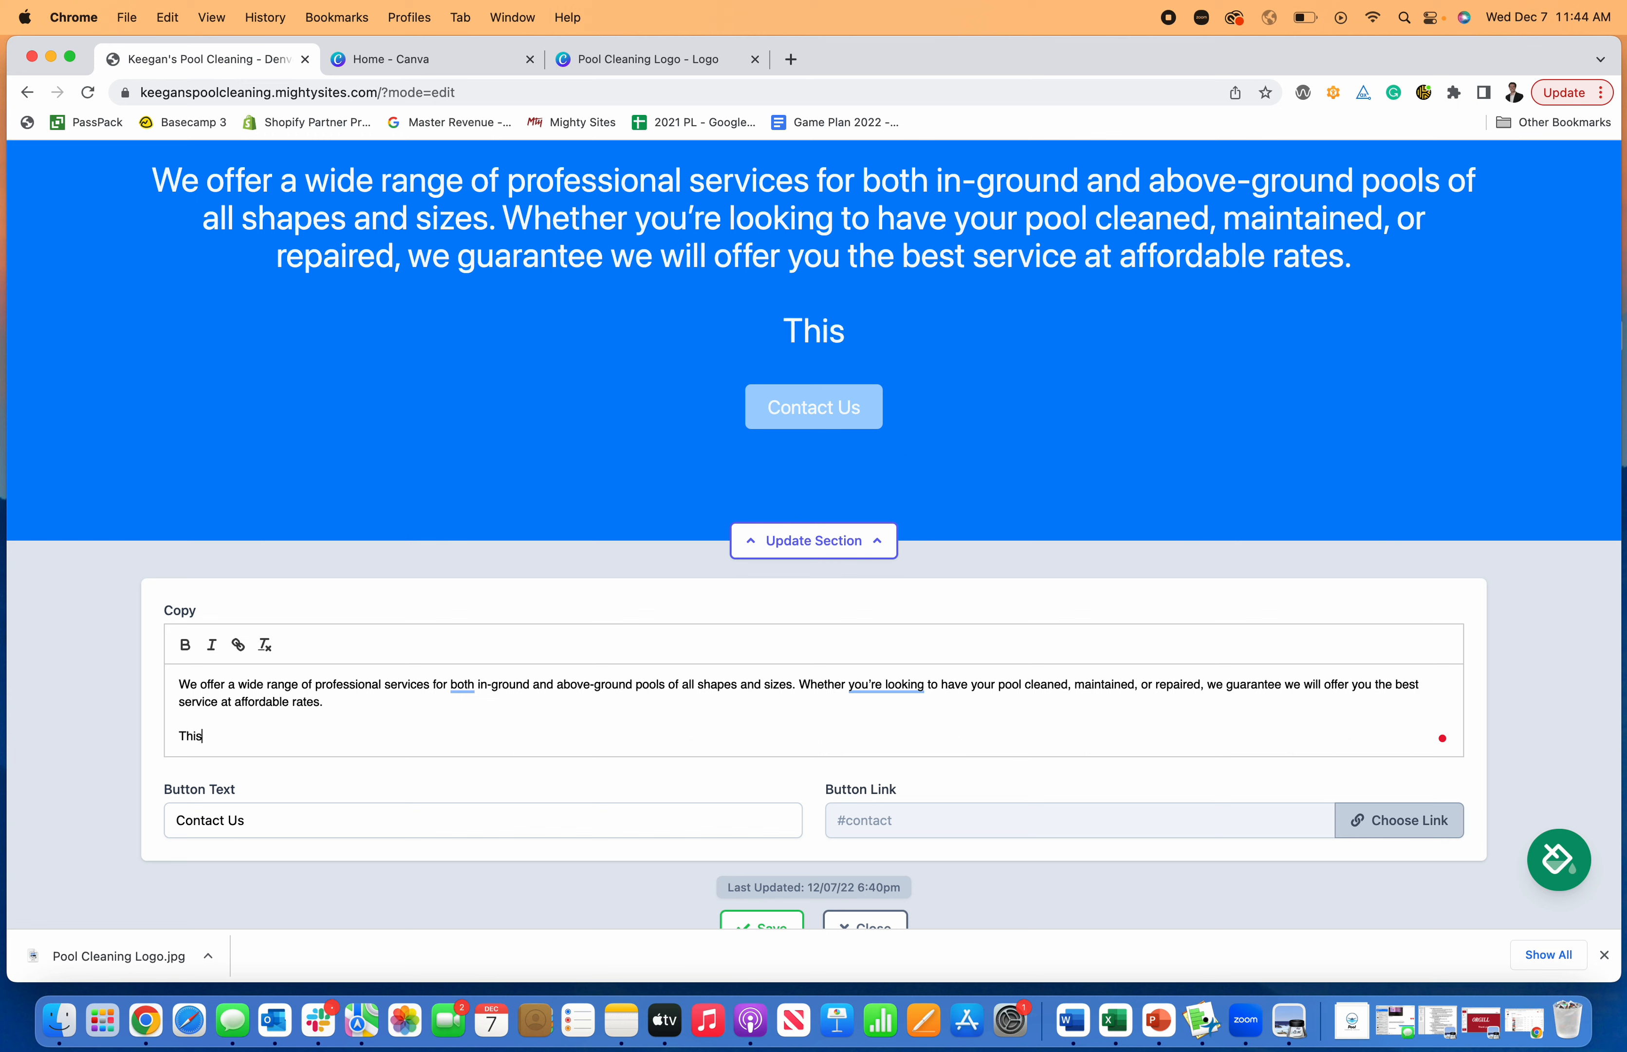
{"action": "type", "text": "This is how you make "}
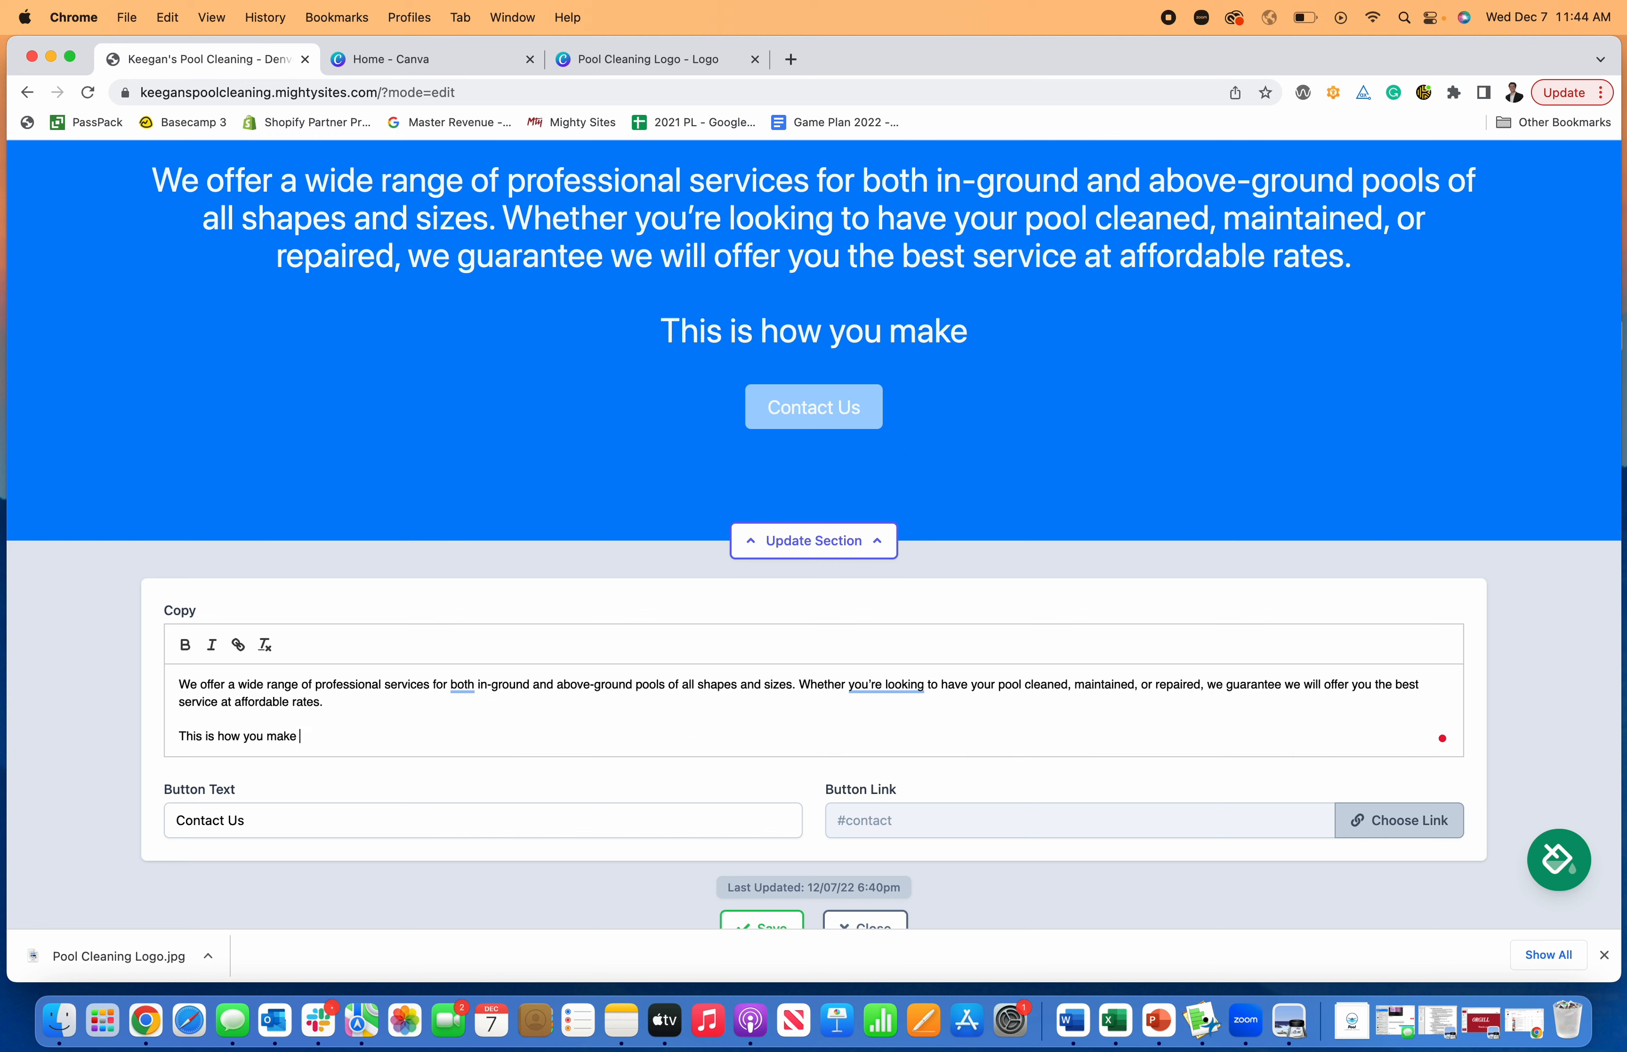
{"action": "type", "text": "a webssi"}
{"action": "key", "text": "BackSpace"}
{"action": "key", "text": "BackSpace"}
{"action": "type", "text": "it"}
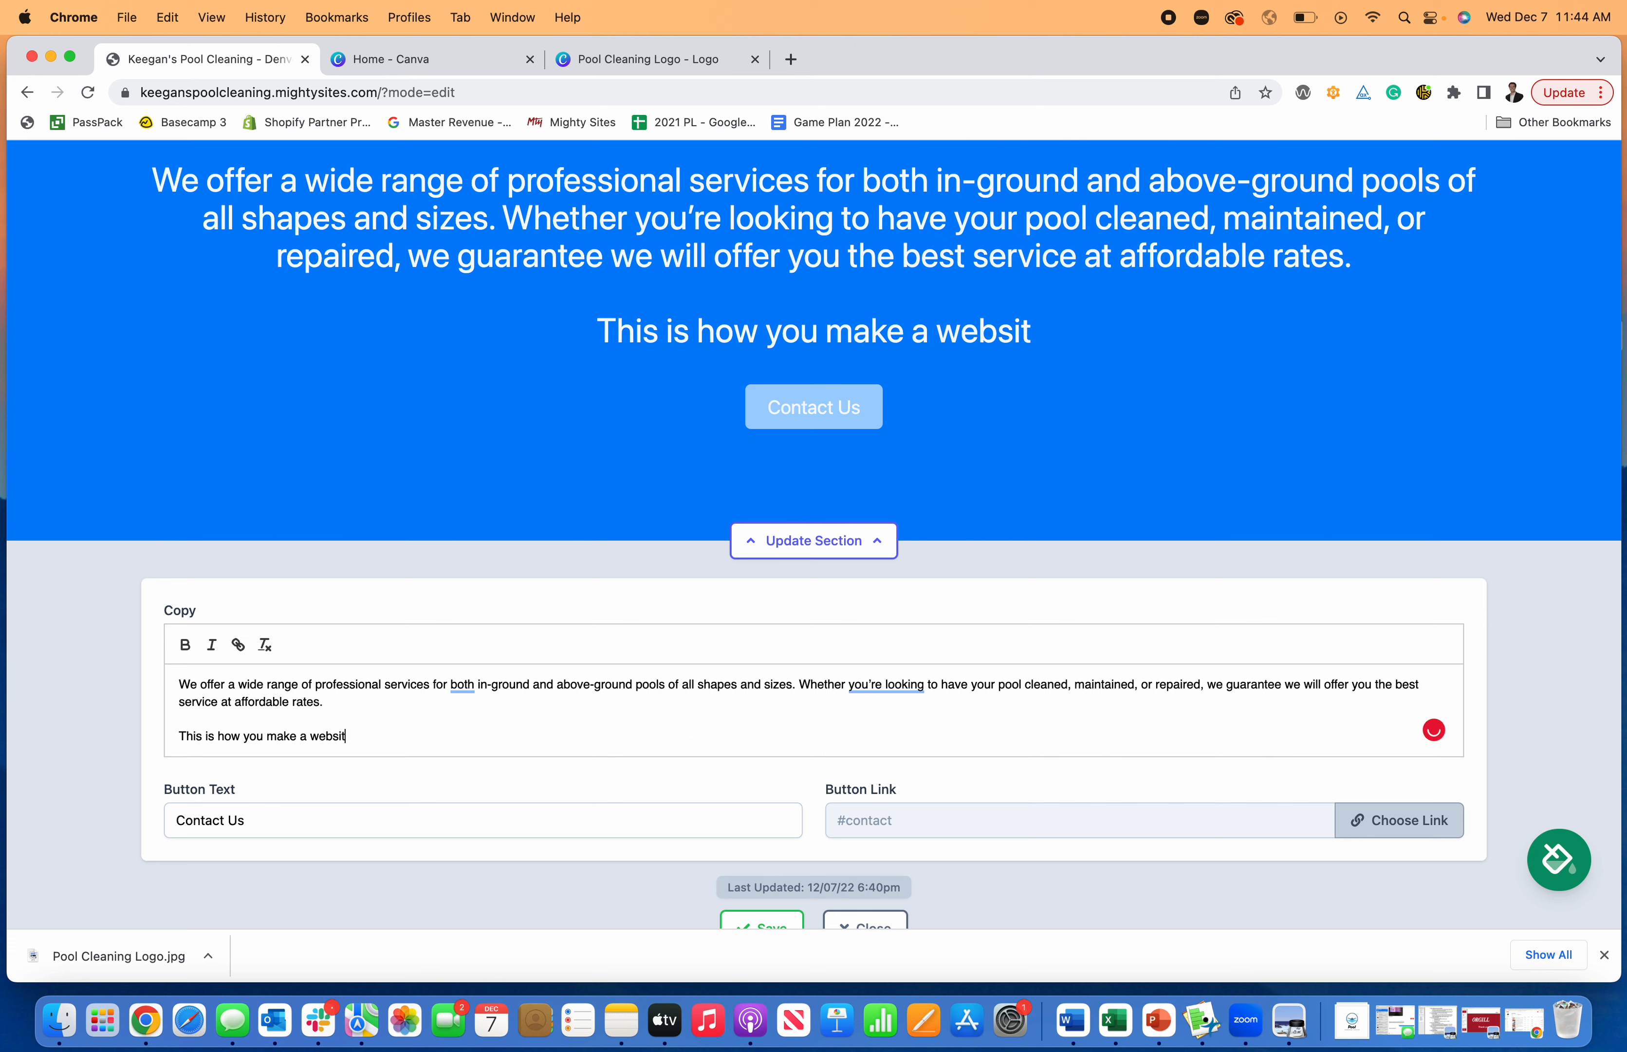
{"action": "type", "text": "e for a pool cl"}
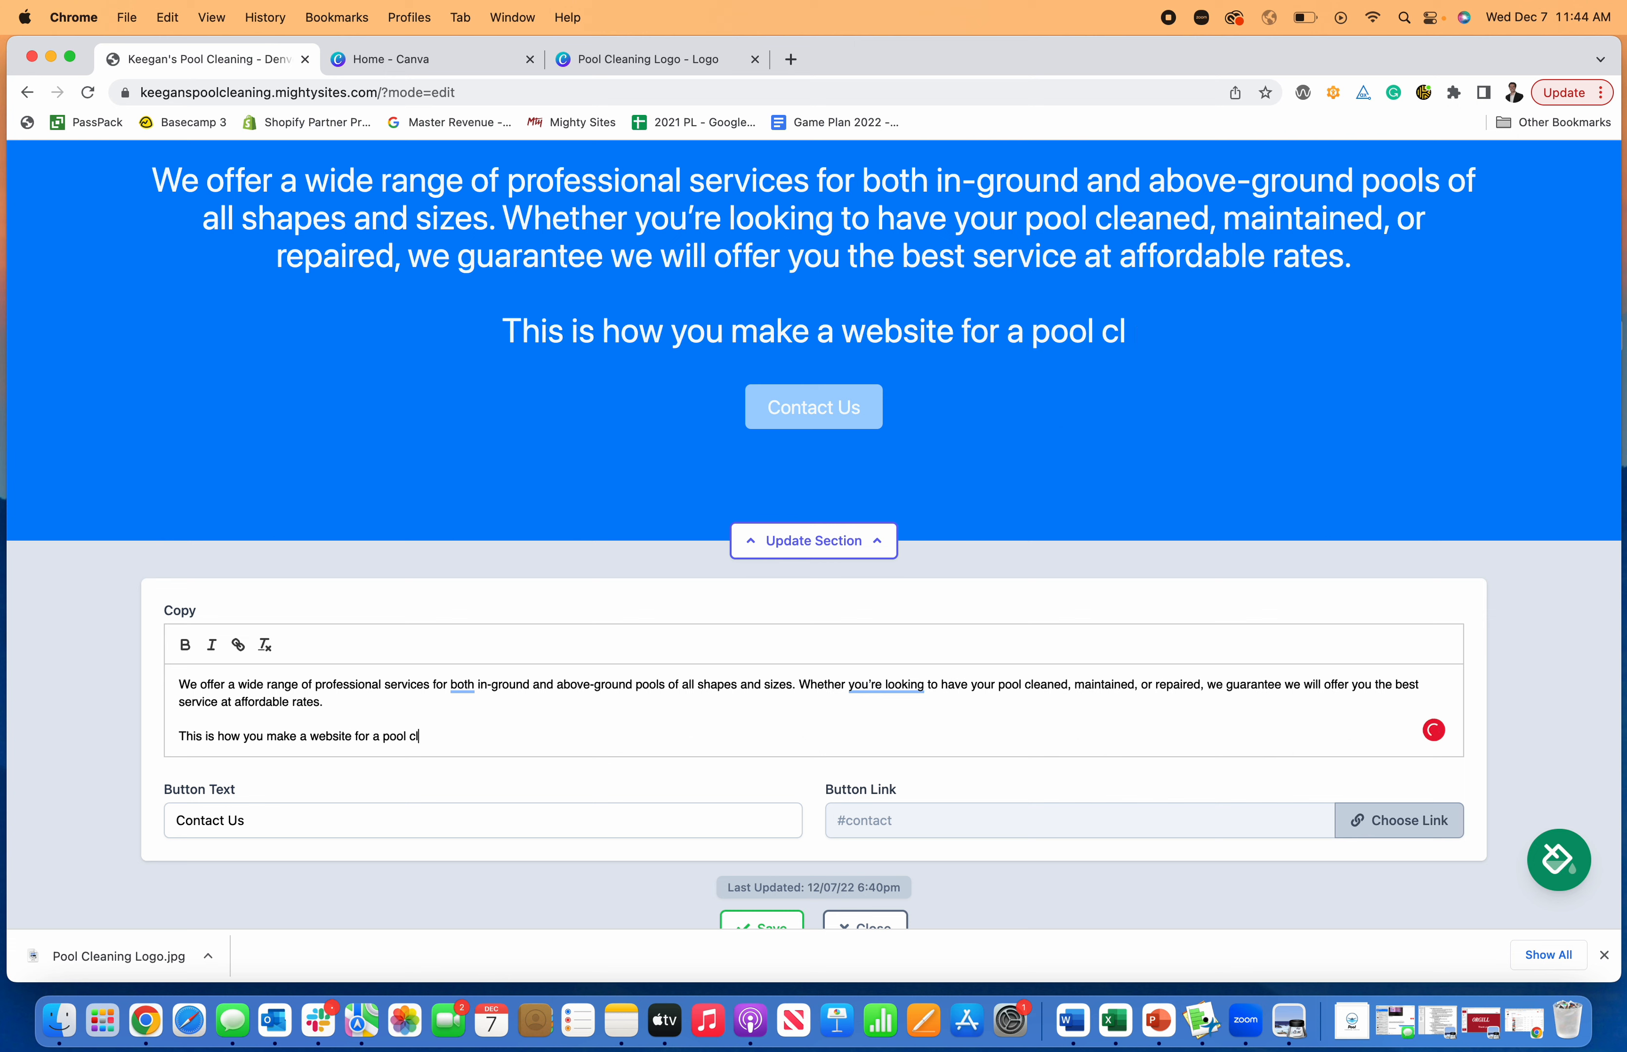
{"action": "type", "text": "eaning service."}
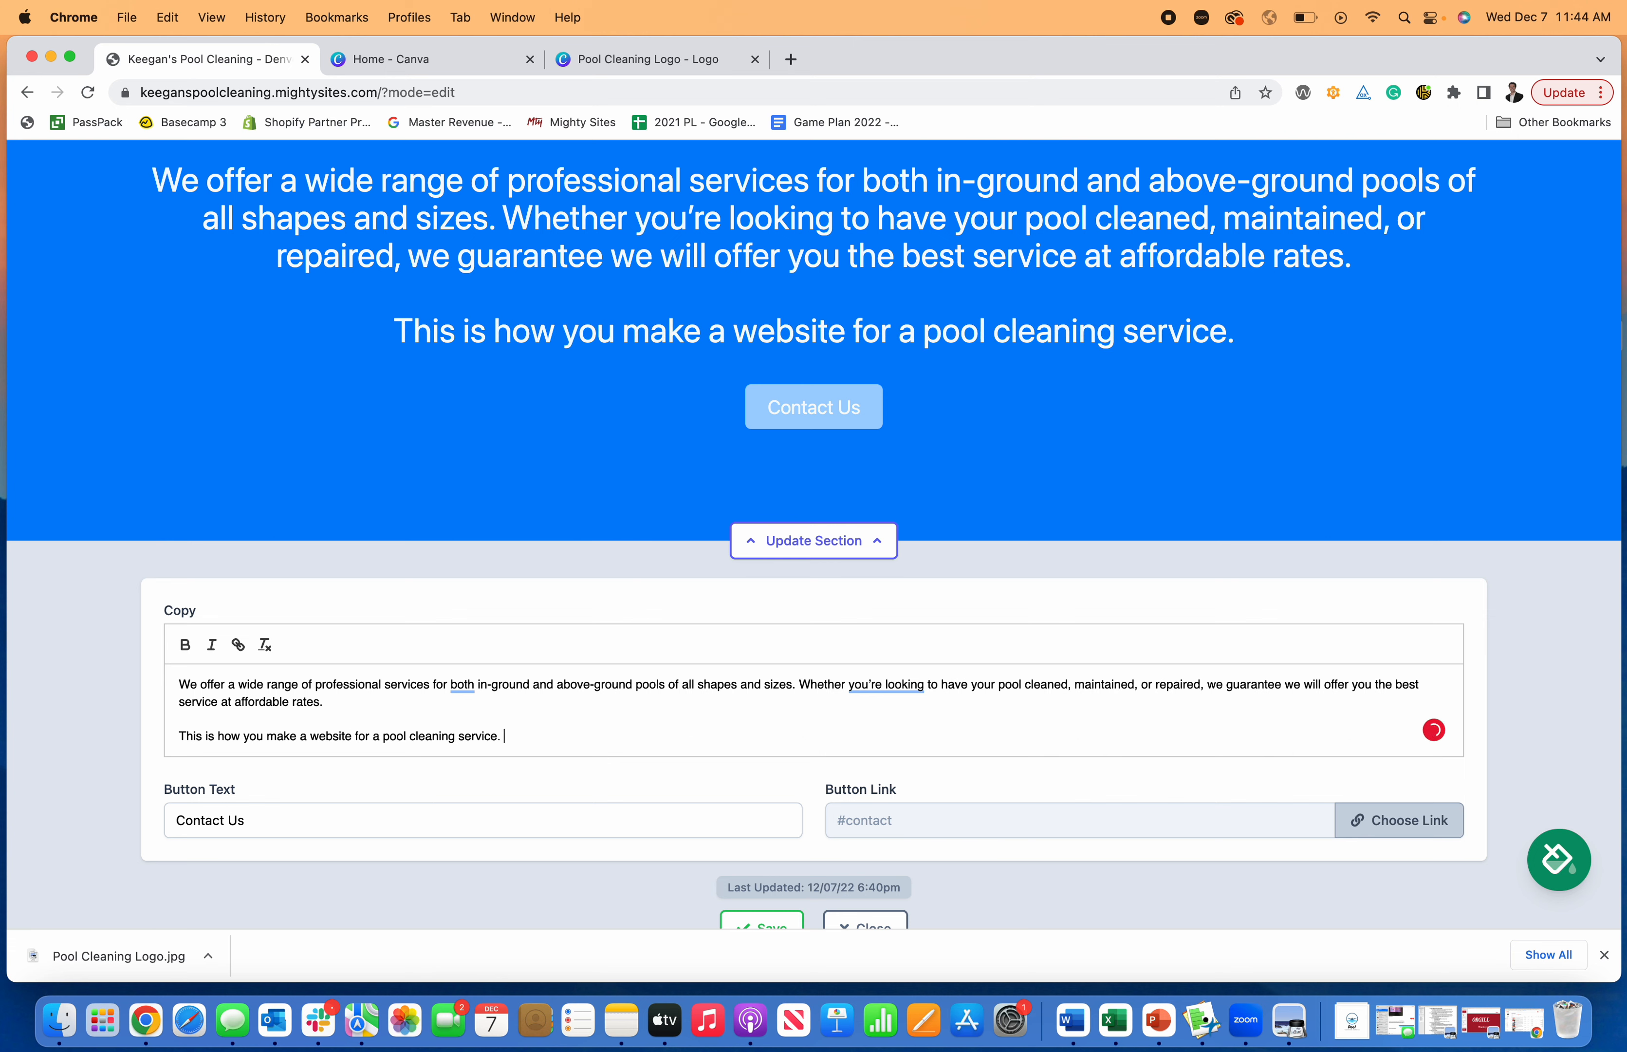
- Link the Contact Us button to "Home: Lead Form section" on the website, save the section and close its editor
{"action": "scroll", "coordinate": [812, 700], "scroll_direction": "down", "scroll_amount": 2}
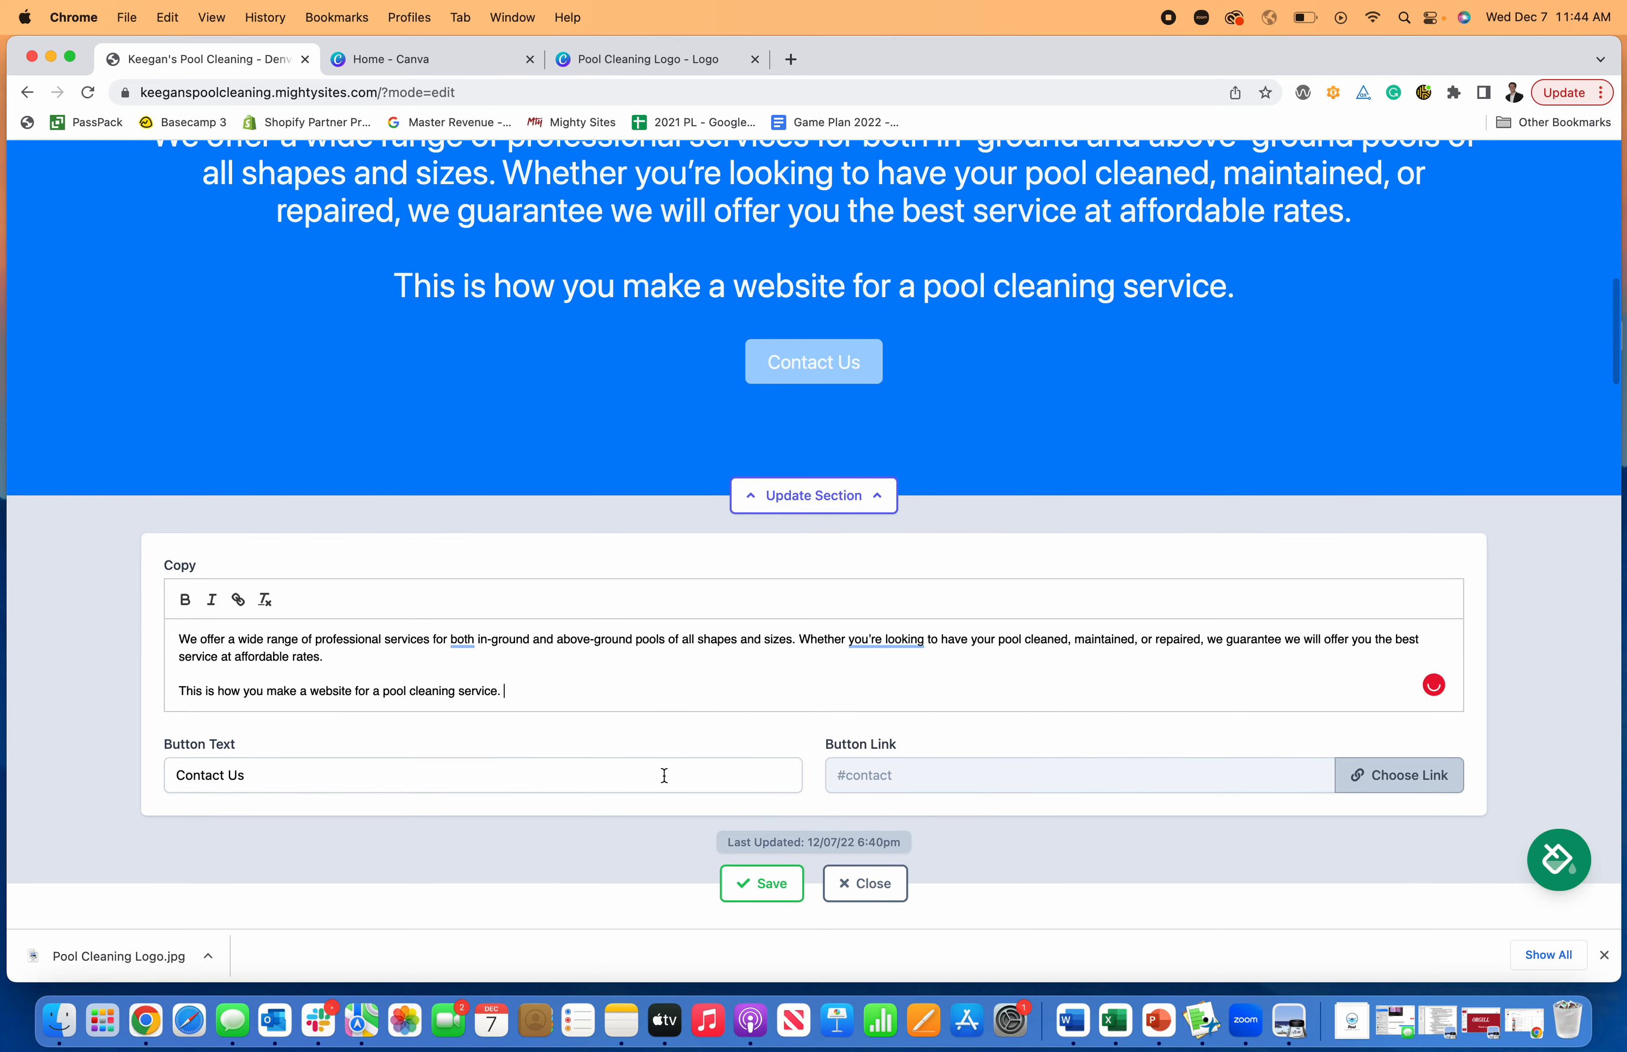
{"action": "scroll", "coordinate": [1318, 752], "scroll_direction": "down", "scroll_amount": 20}
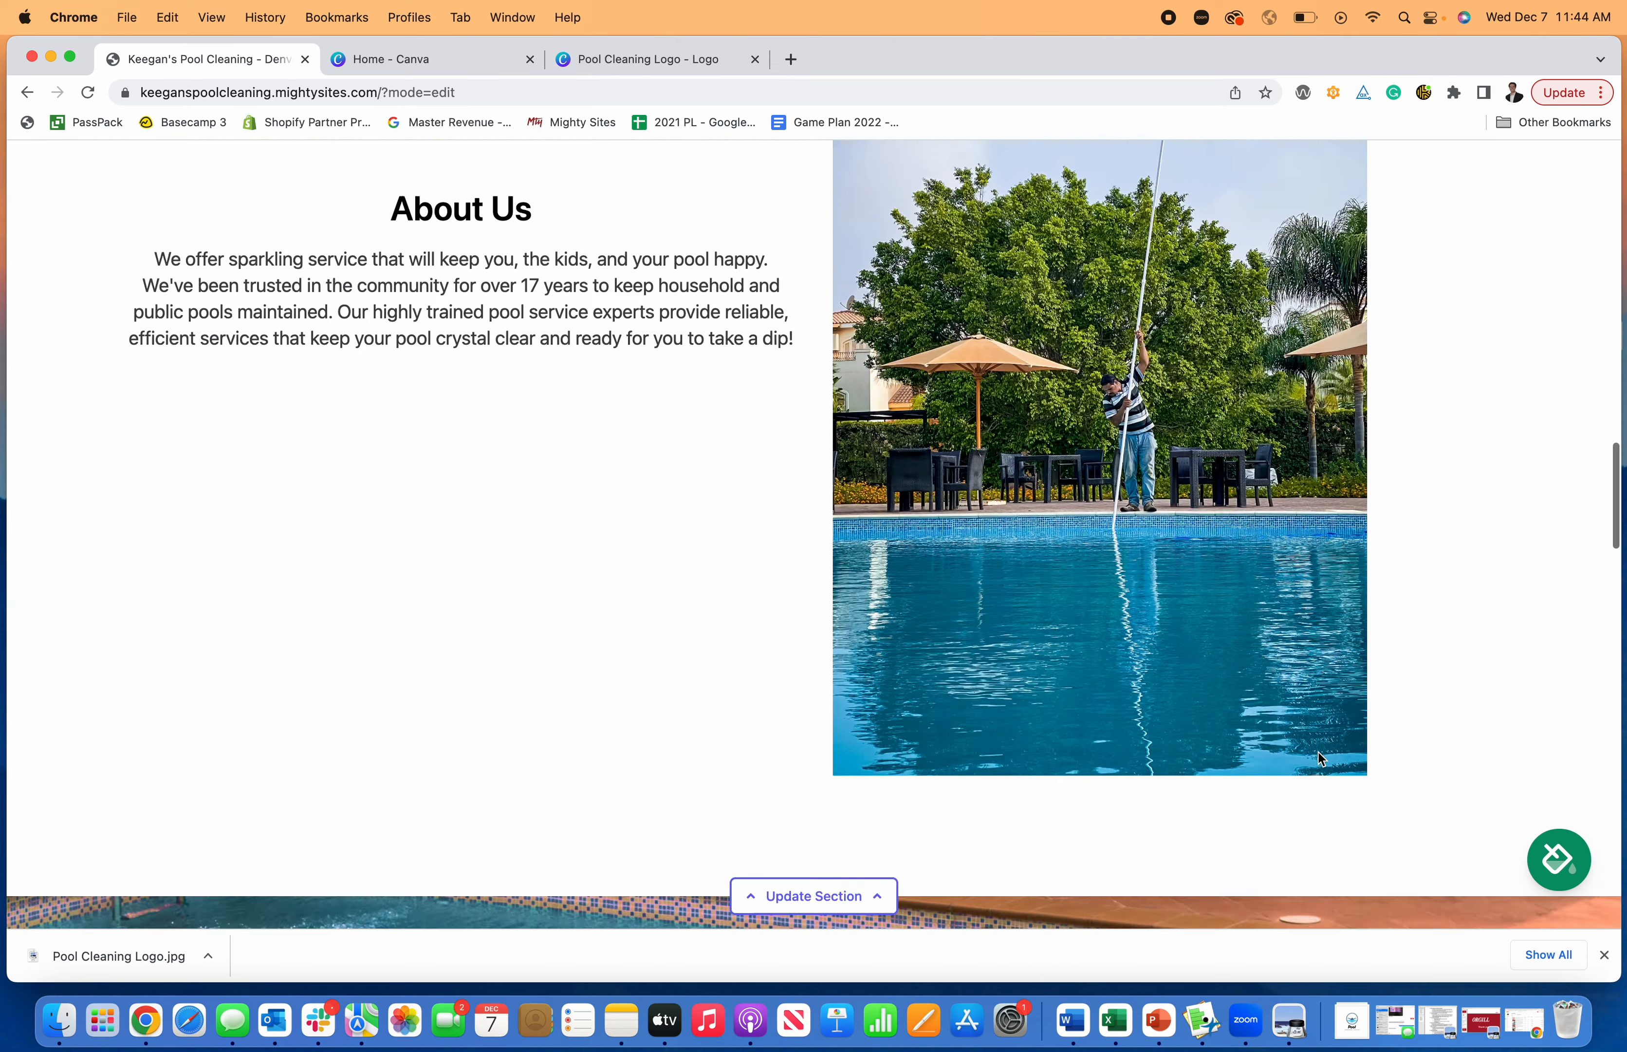
{"action": "scroll", "coordinate": [1318, 751], "scroll_direction": "up", "scroll_amount": 20}
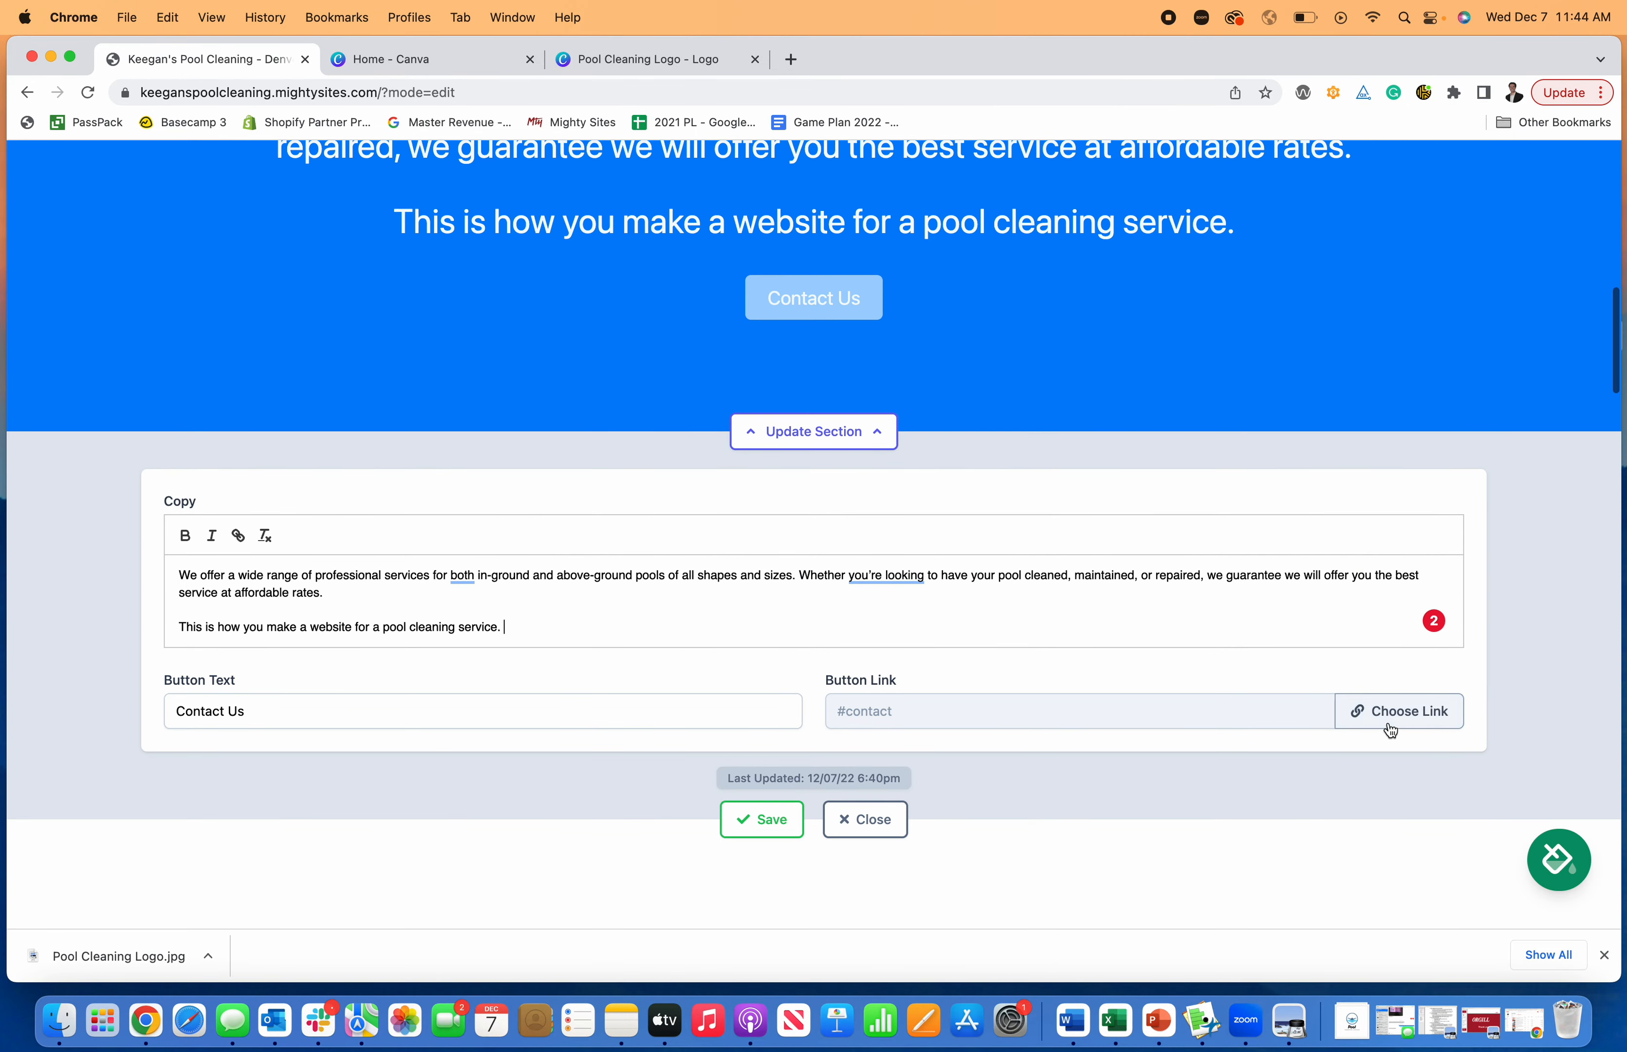
{"action": "left_click", "coordinate": [1390, 729]}
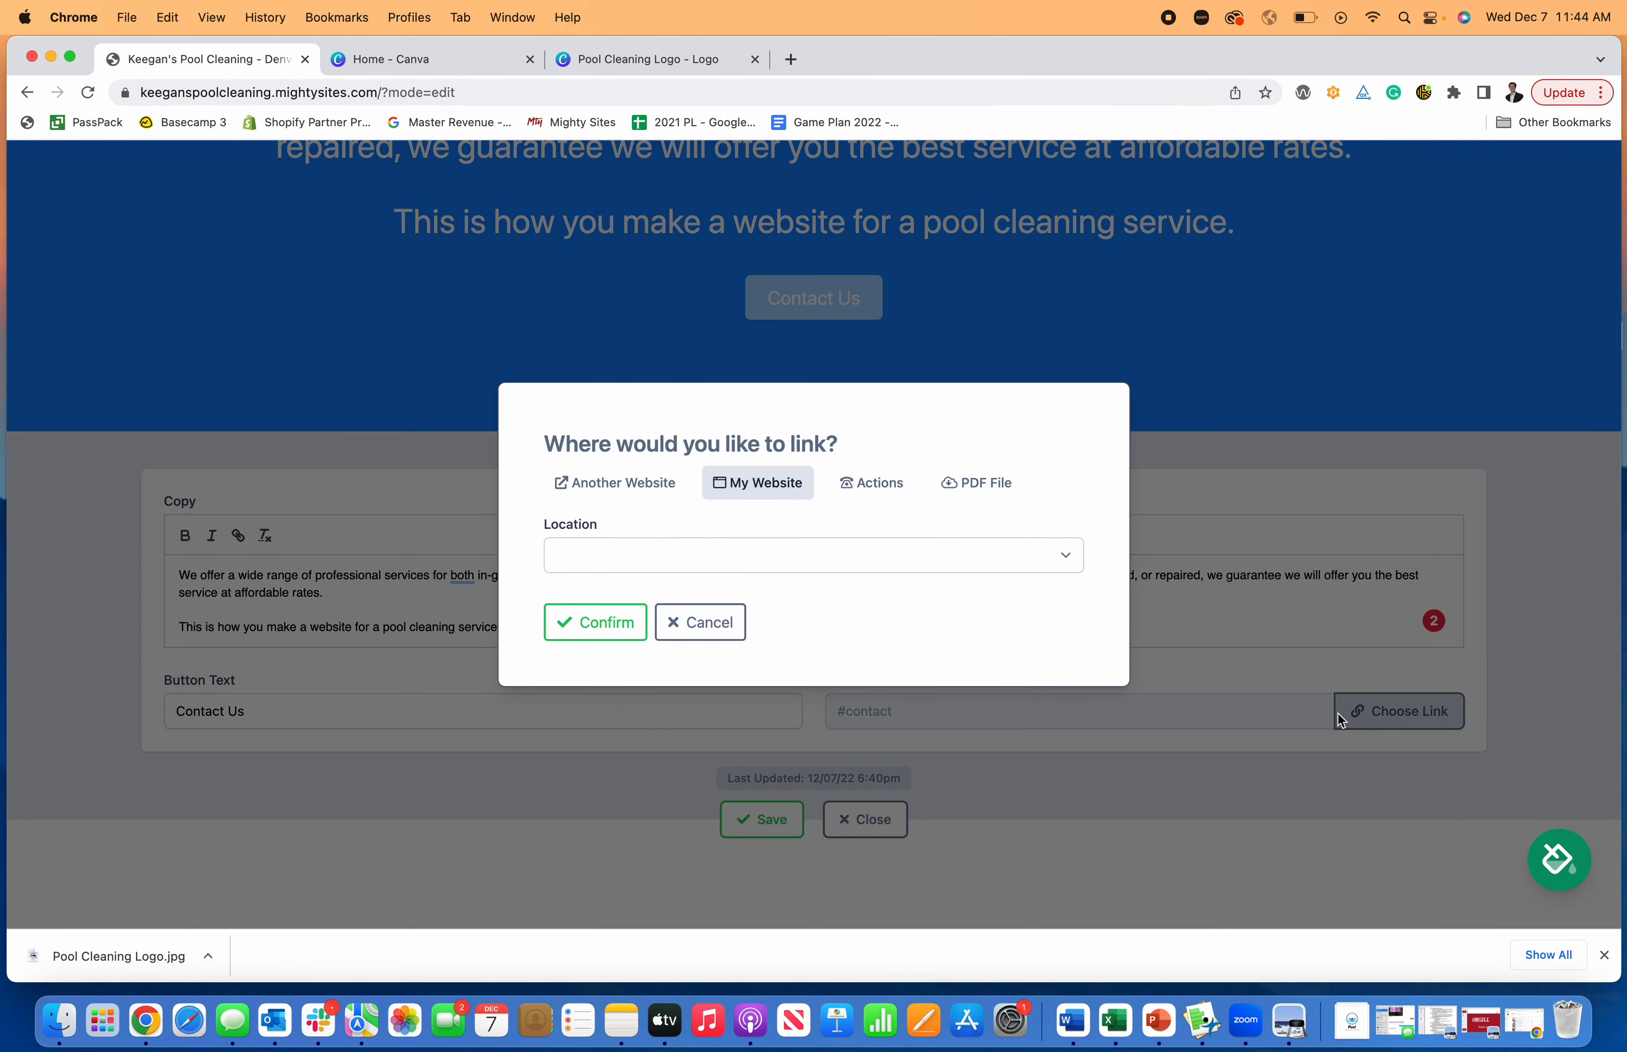
{"action": "left_click", "coordinate": [924, 553]}
{"action": "left_click", "coordinate": [858, 714]}
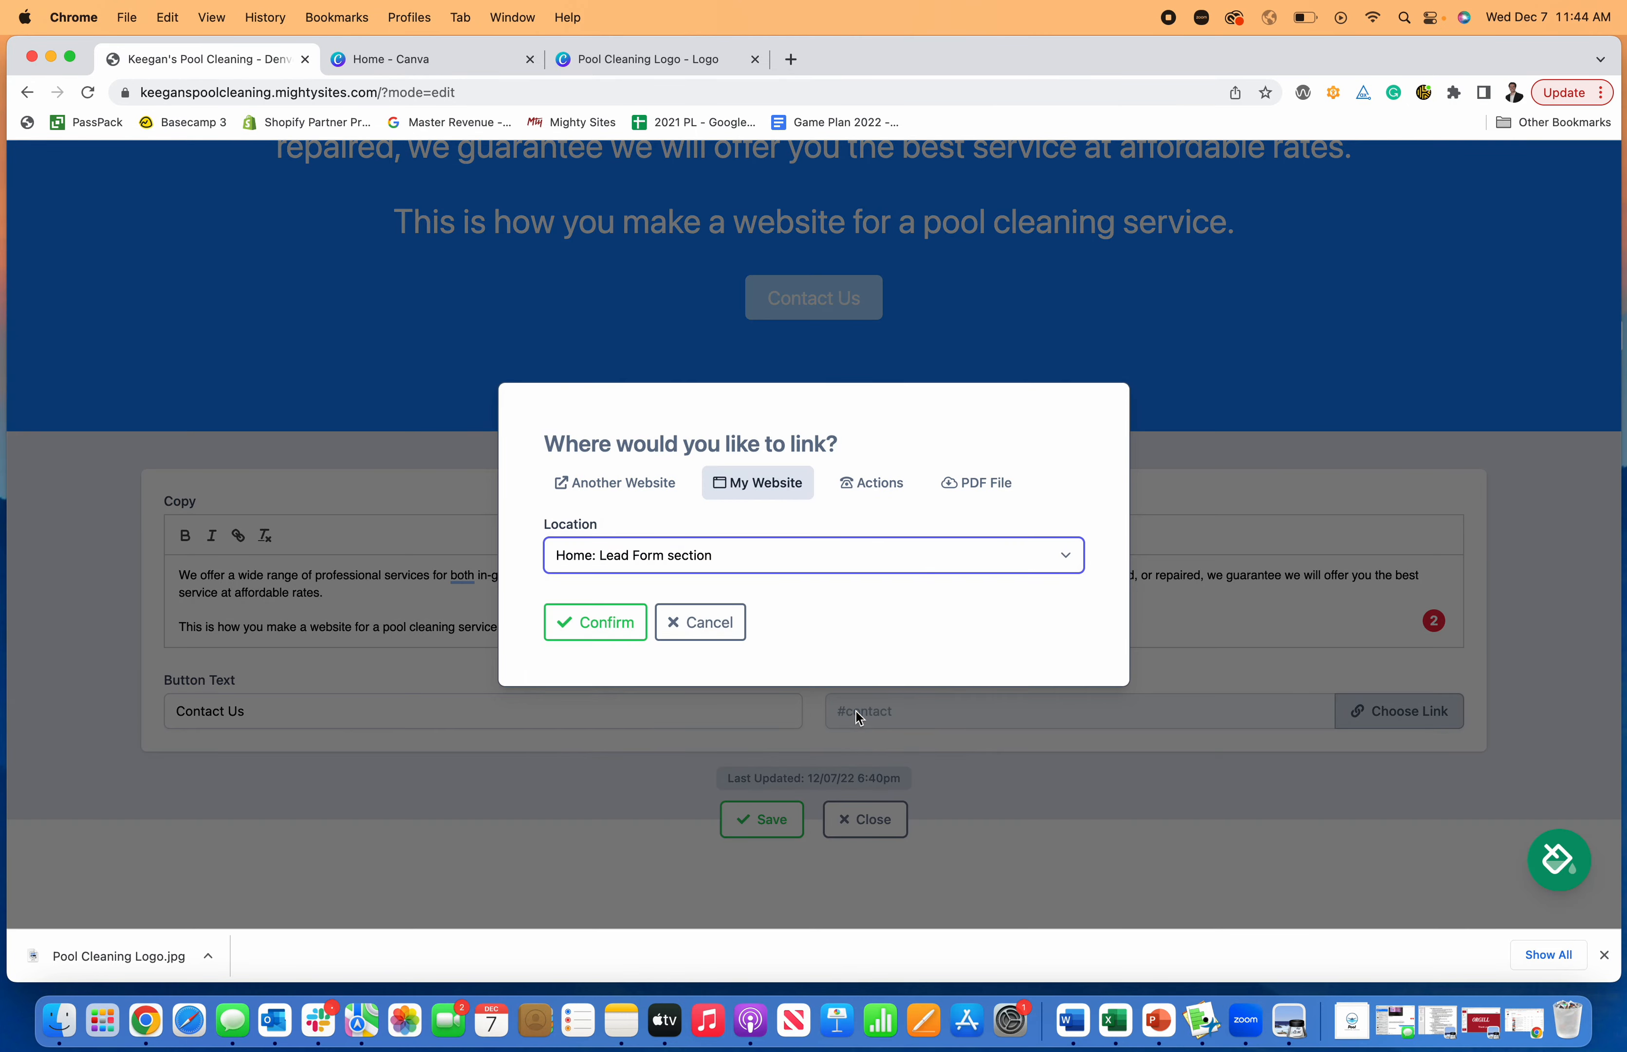
{"action": "left_click", "coordinate": [595, 622]}
{"action": "left_click", "coordinate": [773, 823]}
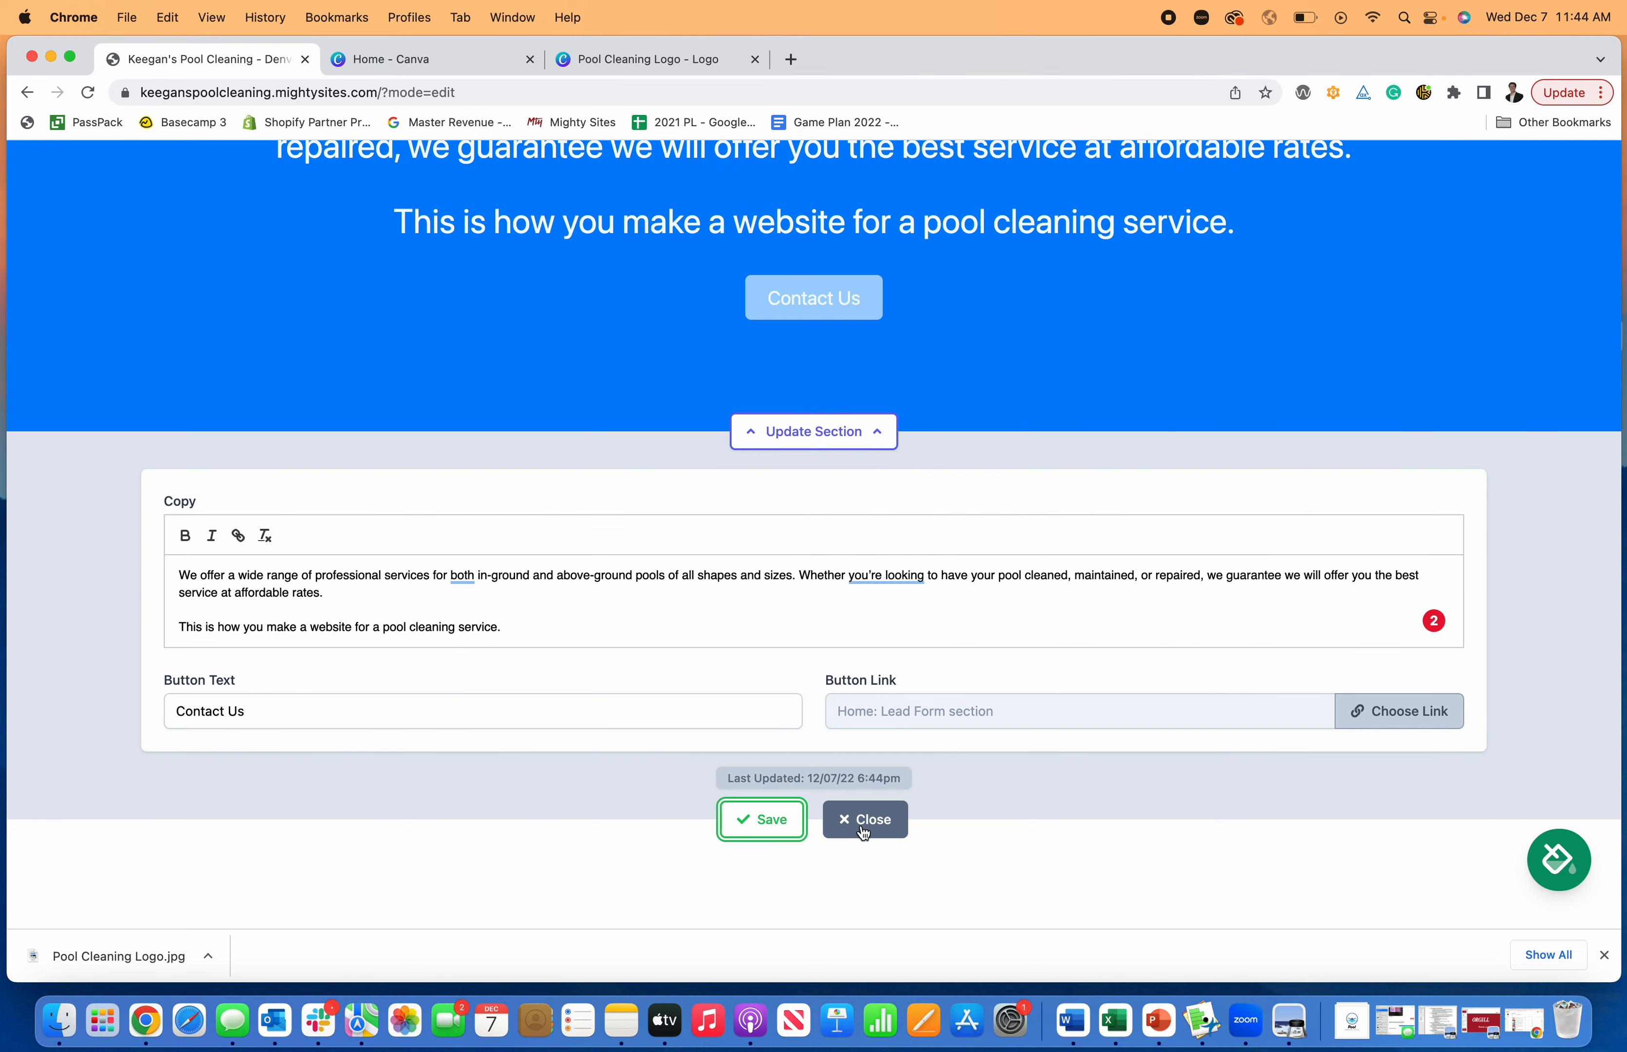
{"action": "left_click", "coordinate": [863, 828]}
- Test the Contact Us button's link and look through the page's sections down to the Get In Touch form
{"action": "left_click", "coordinate": [824, 401]}
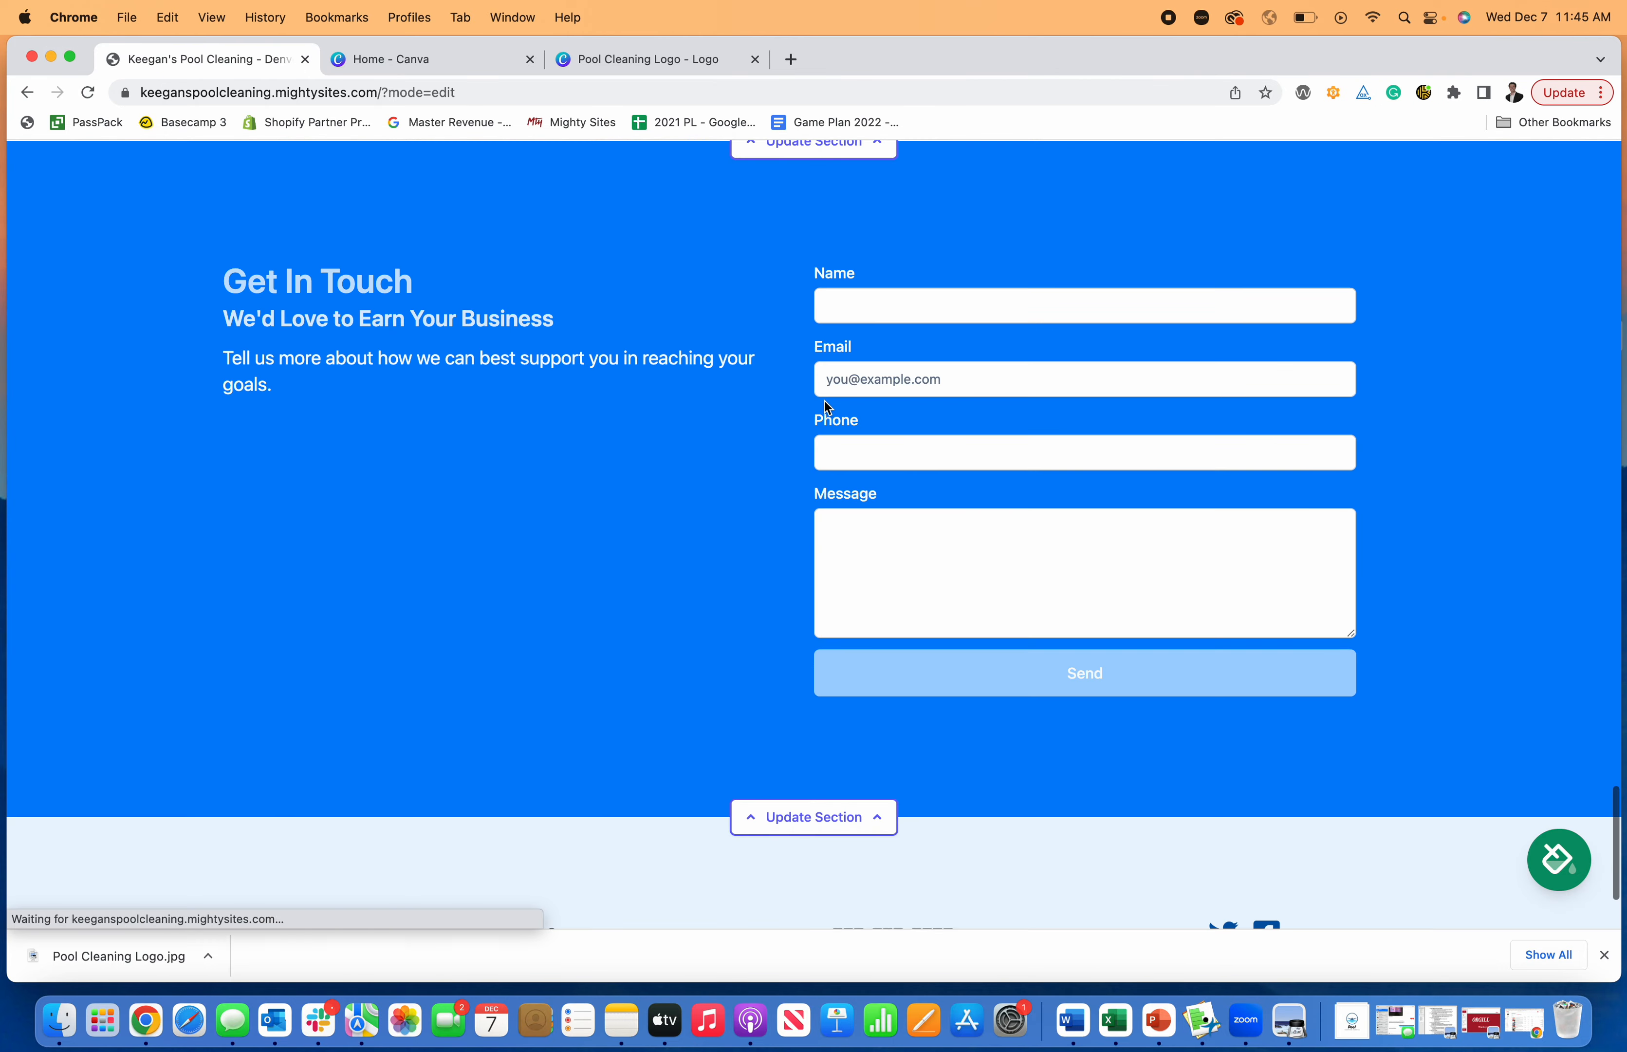
{"action": "scroll", "coordinate": [993, 563], "scroll_direction": "up", "scroll_amount": 15}
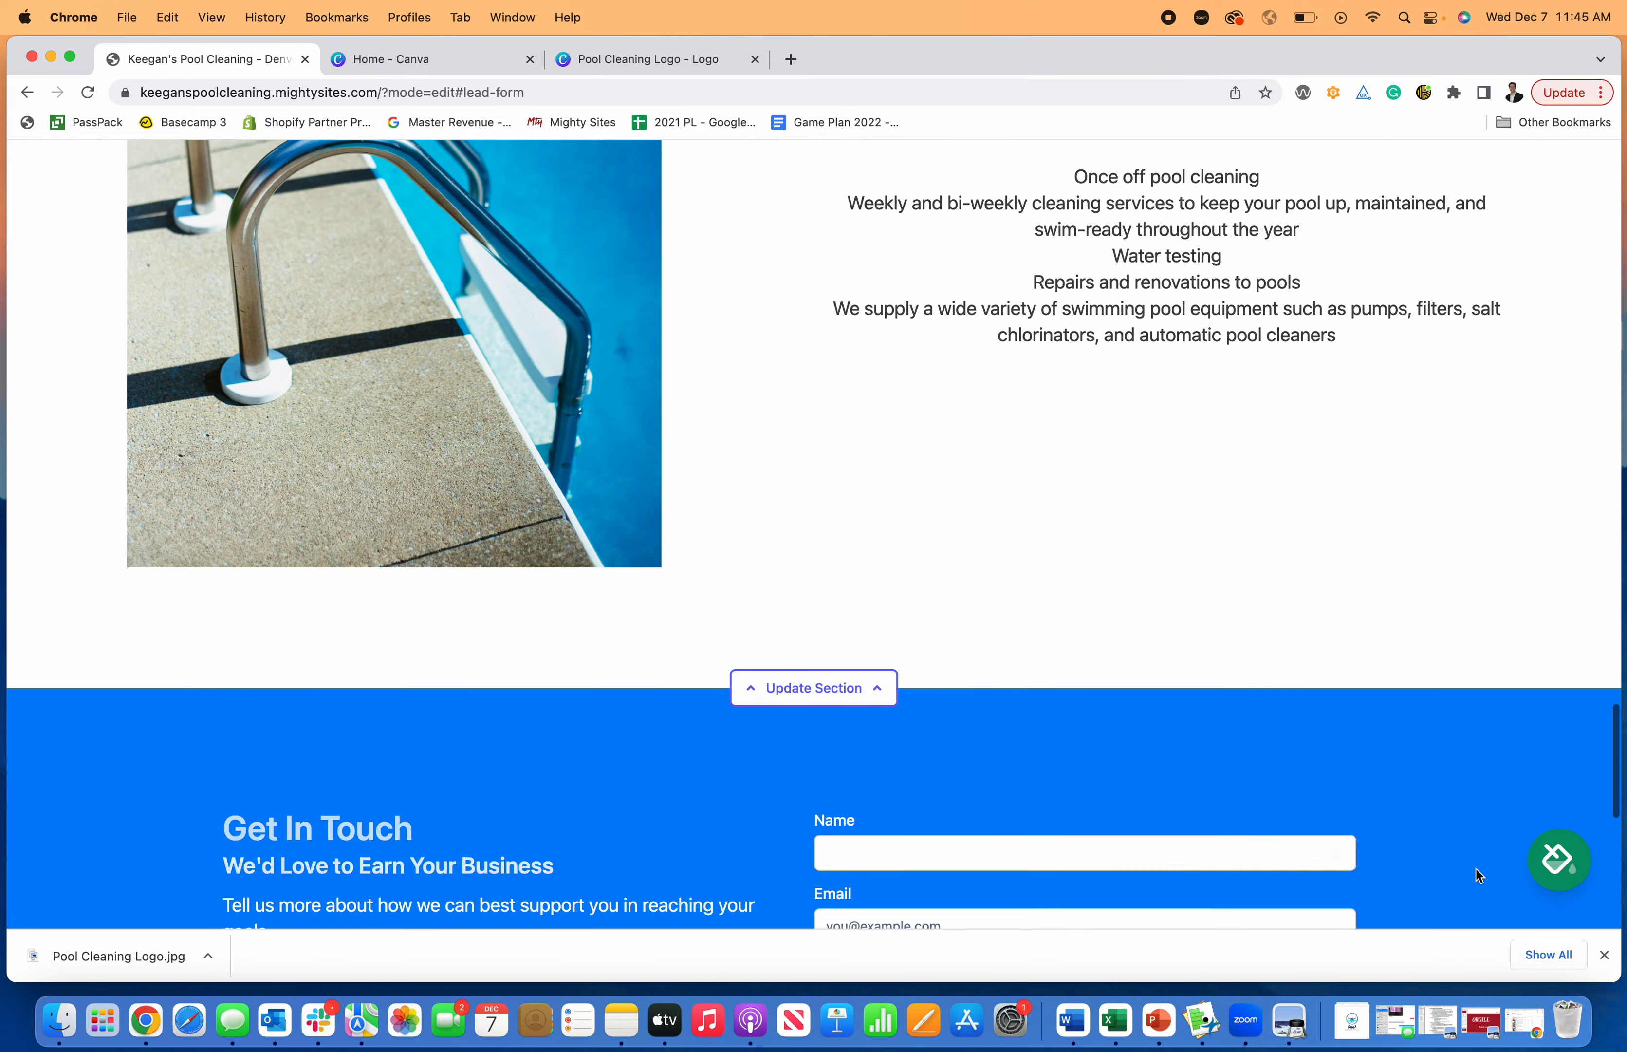
{"action": "scroll", "coordinate": [1268, 764], "scroll_direction": "up", "scroll_amount": 12}
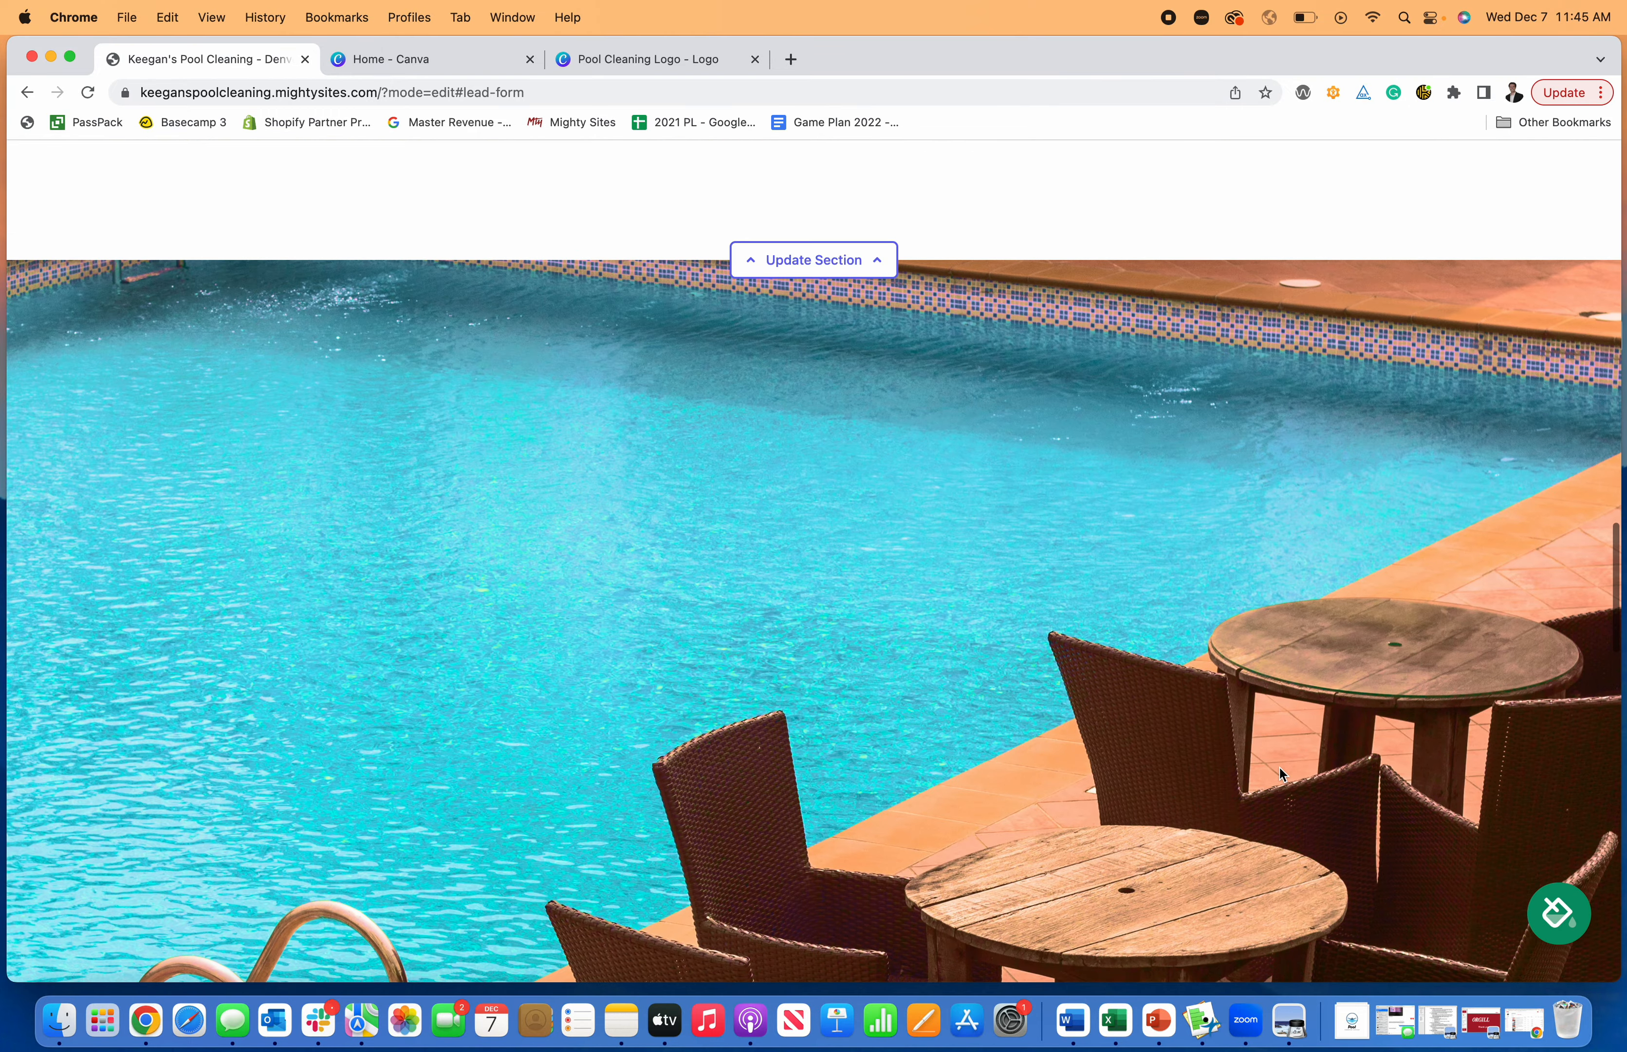
{"action": "scroll", "coordinate": [1193, 619], "scroll_direction": "up", "scroll_amount": 20}
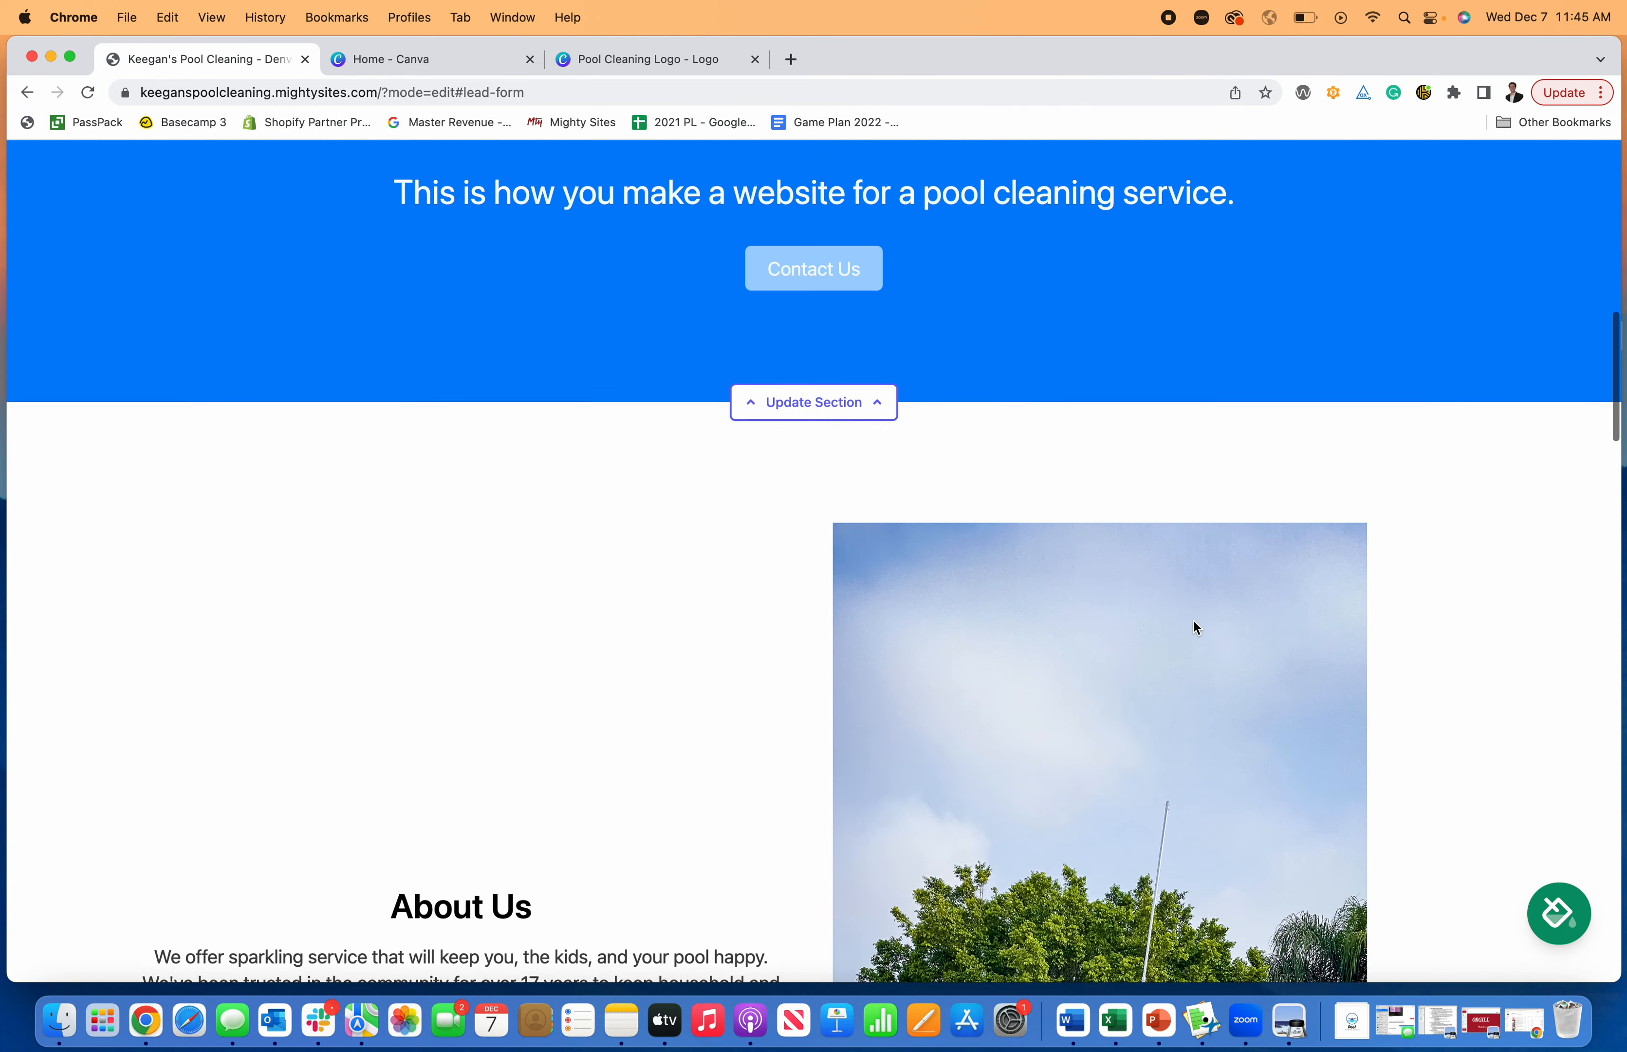
{"action": "scroll", "coordinate": [1194, 620], "scroll_direction": "down", "scroll_amount": 20}
{"action": "scroll", "coordinate": [1194, 626], "scroll_direction": "down", "scroll_amount": 15}
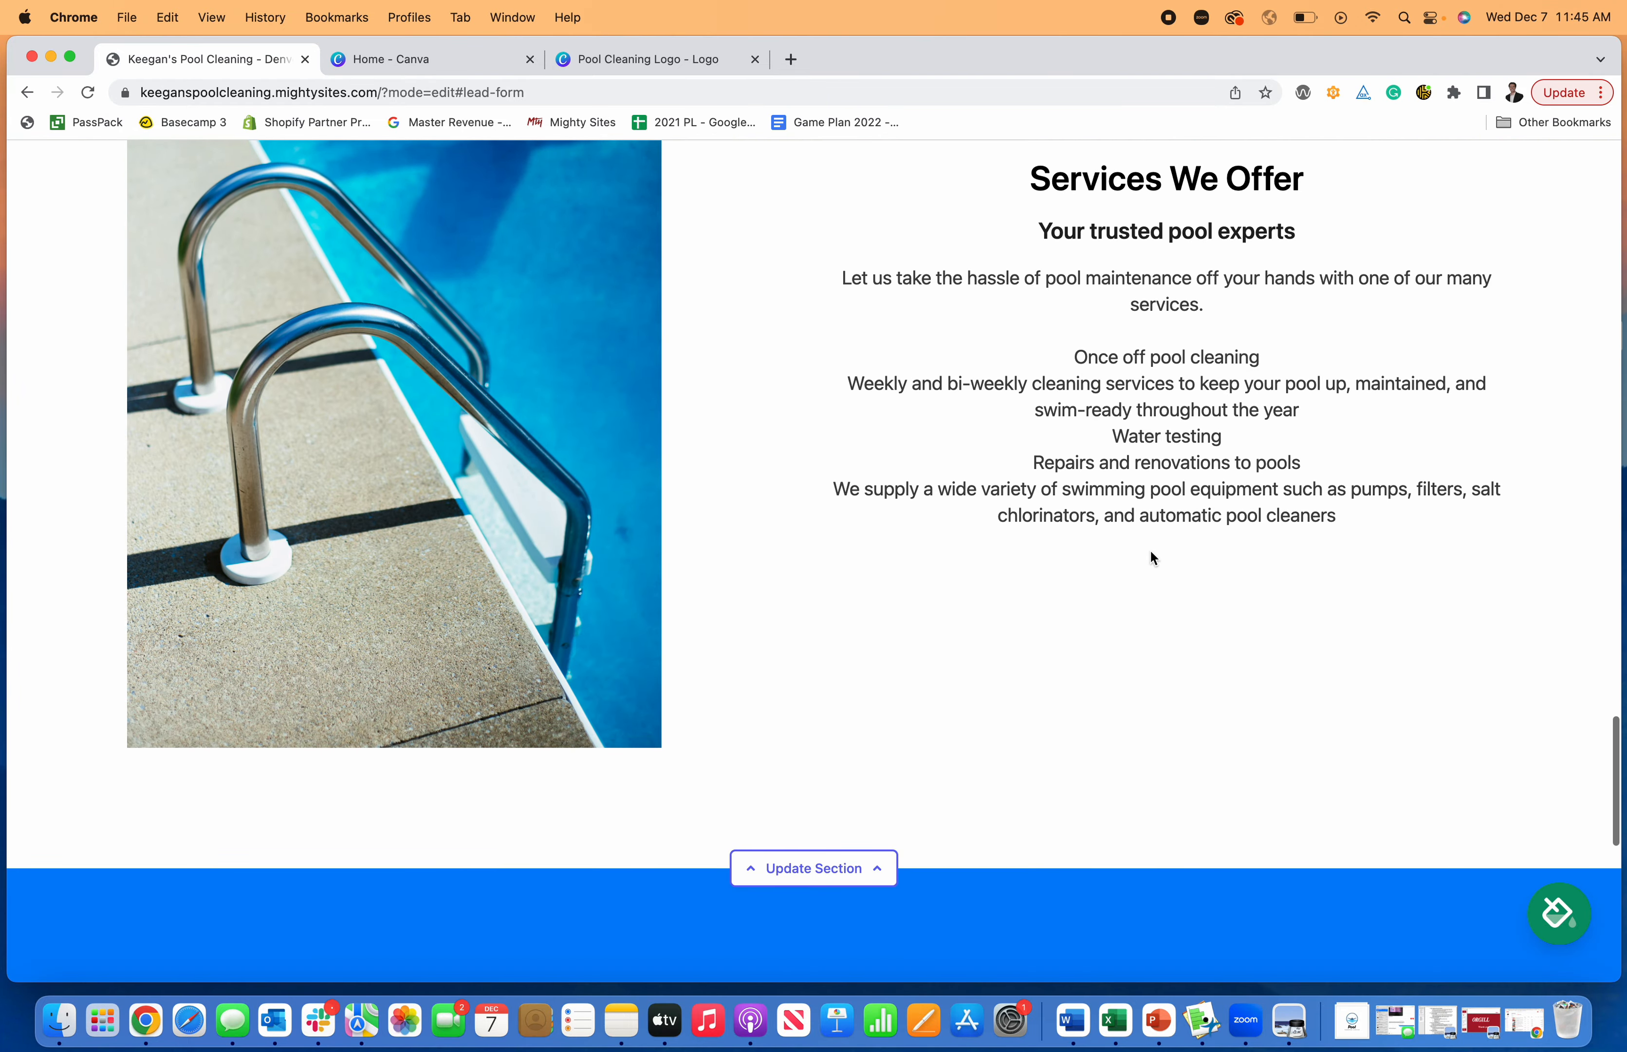
{"action": "scroll", "coordinate": [1180, 548], "scroll_direction": "down", "scroll_amount": 10}
{"action": "scroll", "coordinate": [1172, 568], "scroll_direction": "up", "scroll_amount": 2}
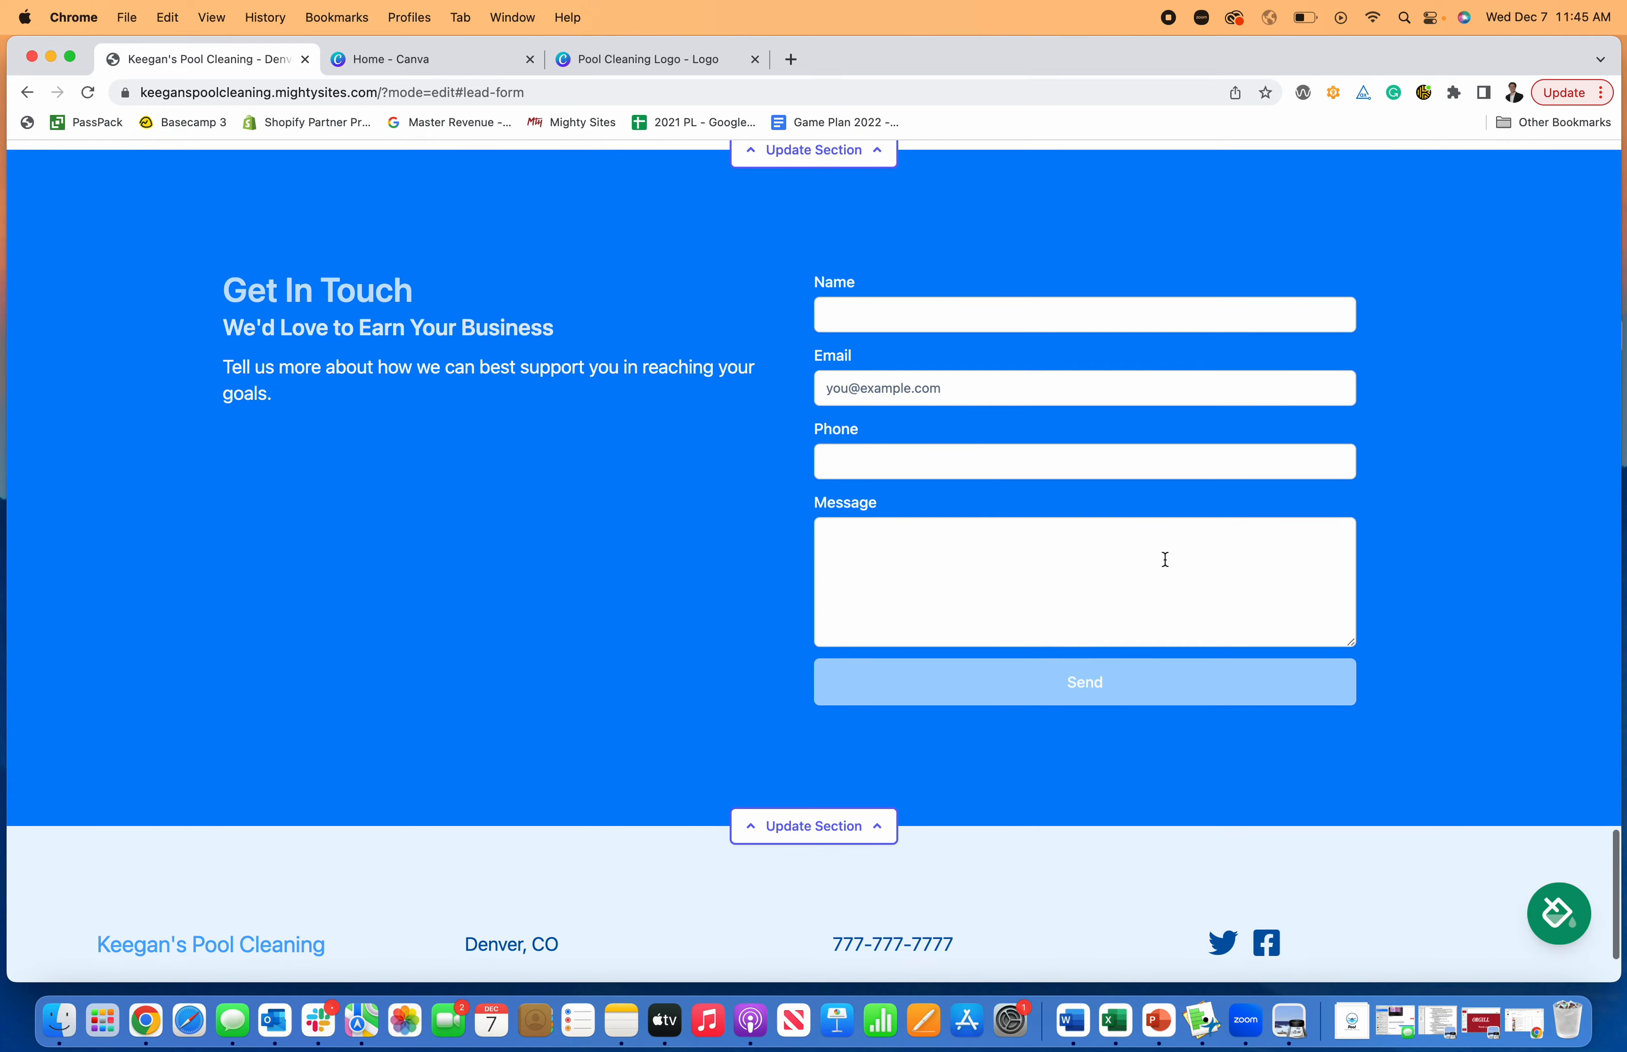
{"action": "scroll", "coordinate": [1140, 538], "scroll_direction": "down", "scroll_amount": 1}
{"action": "scroll", "coordinate": [1140, 537], "scroll_direction": "up", "scroll_amount": 4}
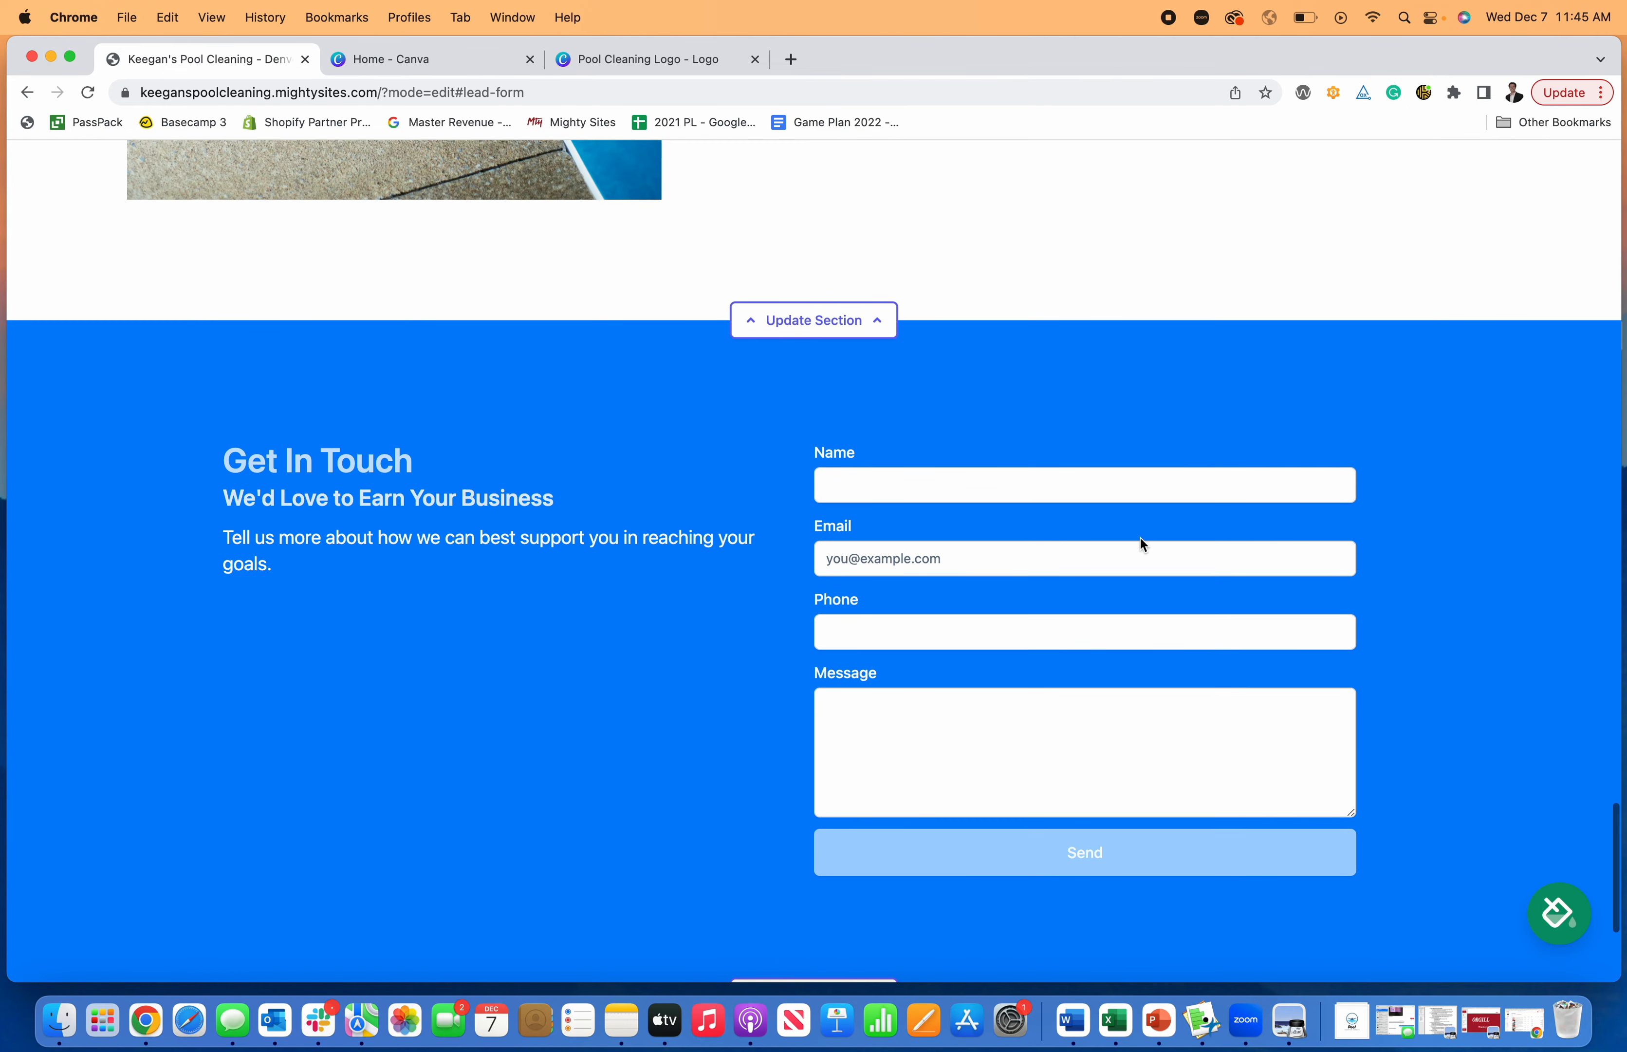
- Fill in the Get In Touch form with a name, e-mail, phone number and the message "I need a pool cleaning service", and send it
{"action": "left_click", "coordinate": [1071, 488]}
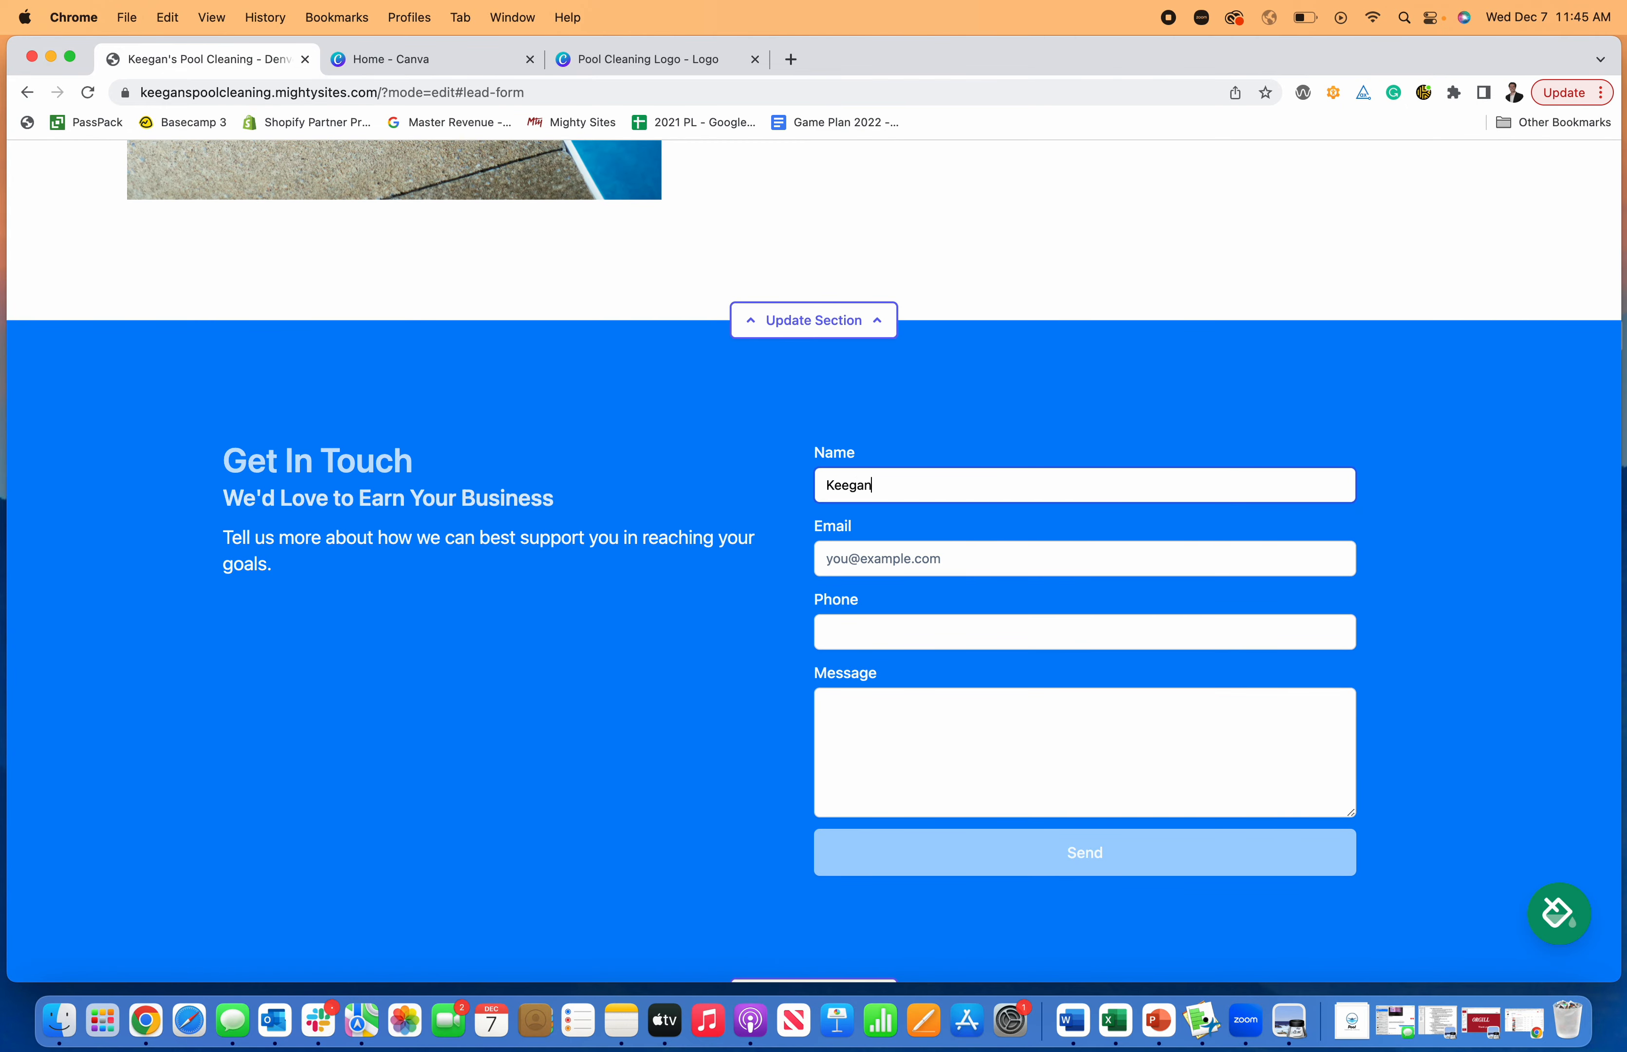
{"action": "key", "text": "Tab"}
{"action": "type", "text": "kee"}
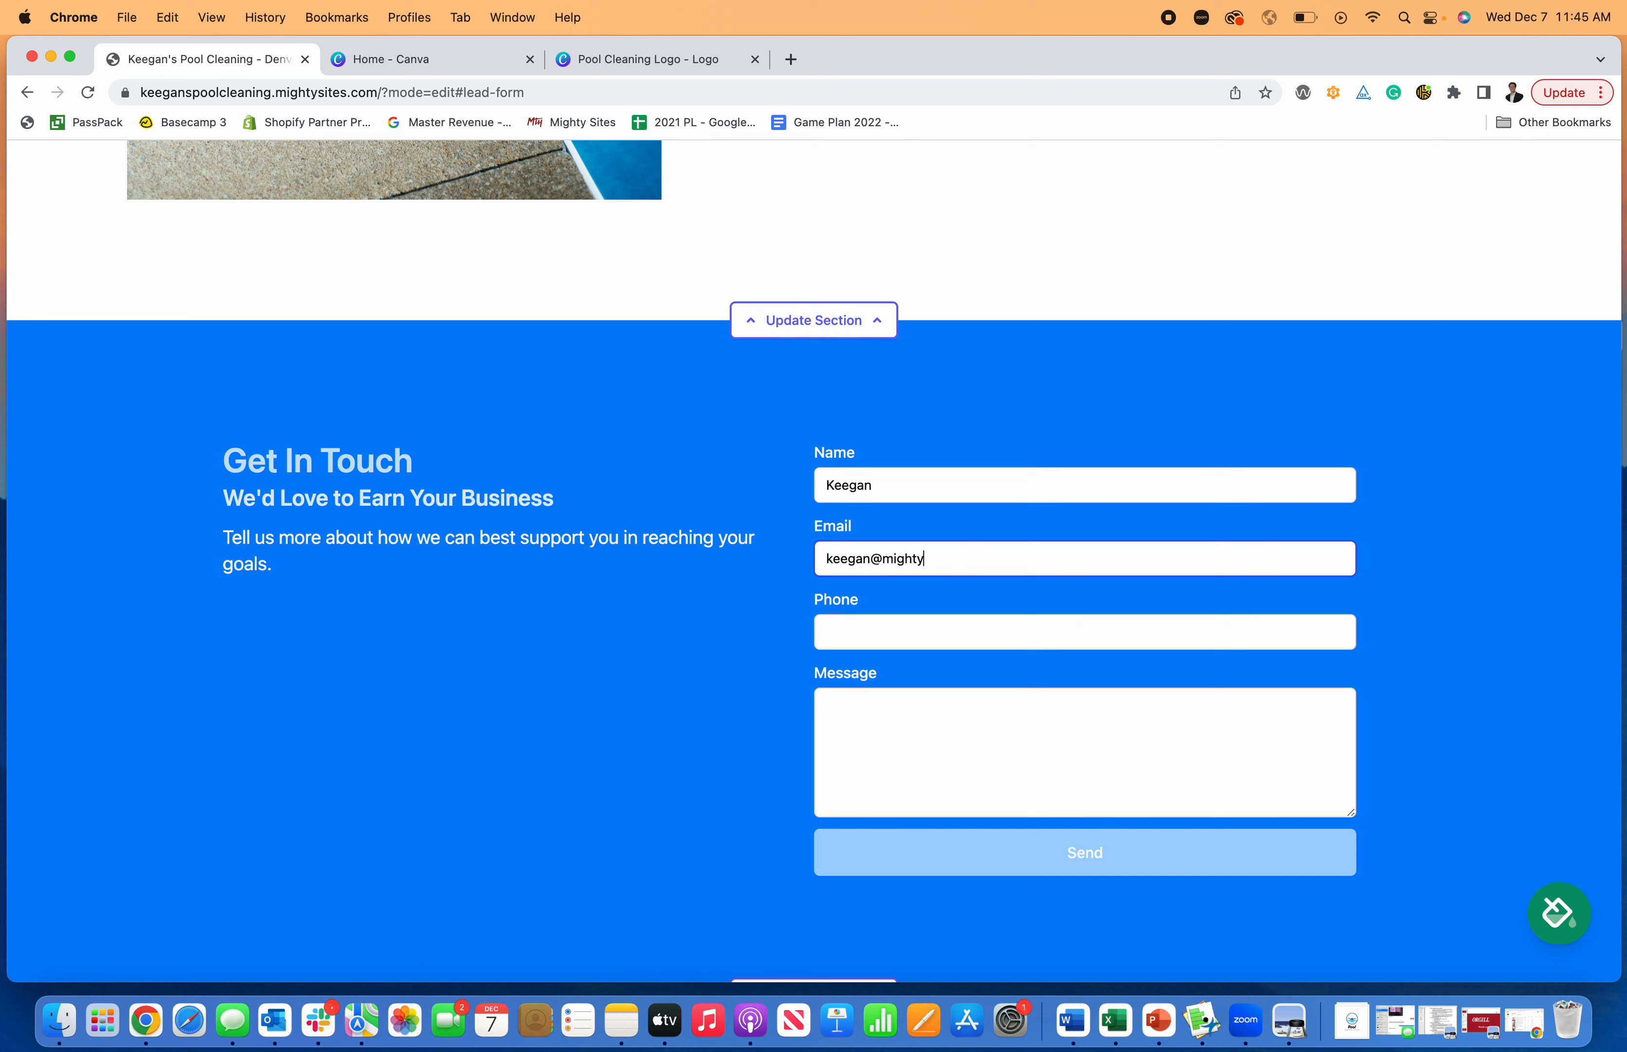
{"action": "key", "text": "Tab"}
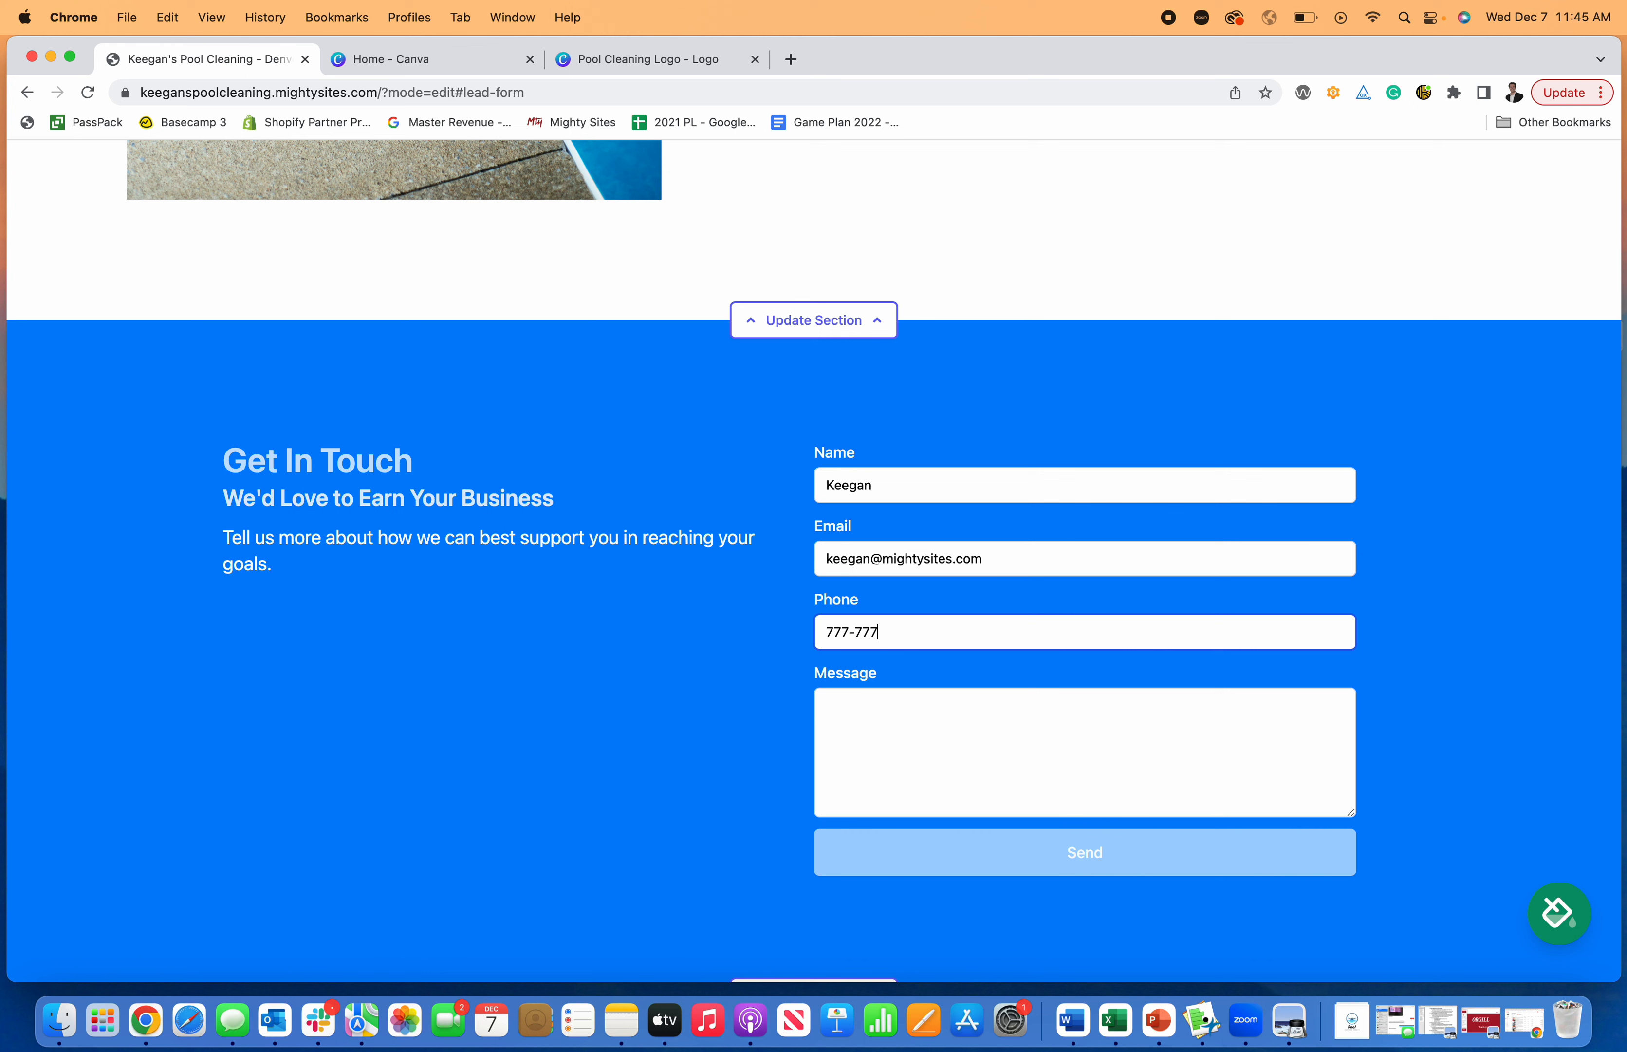
{"action": "key", "text": "Tab"}
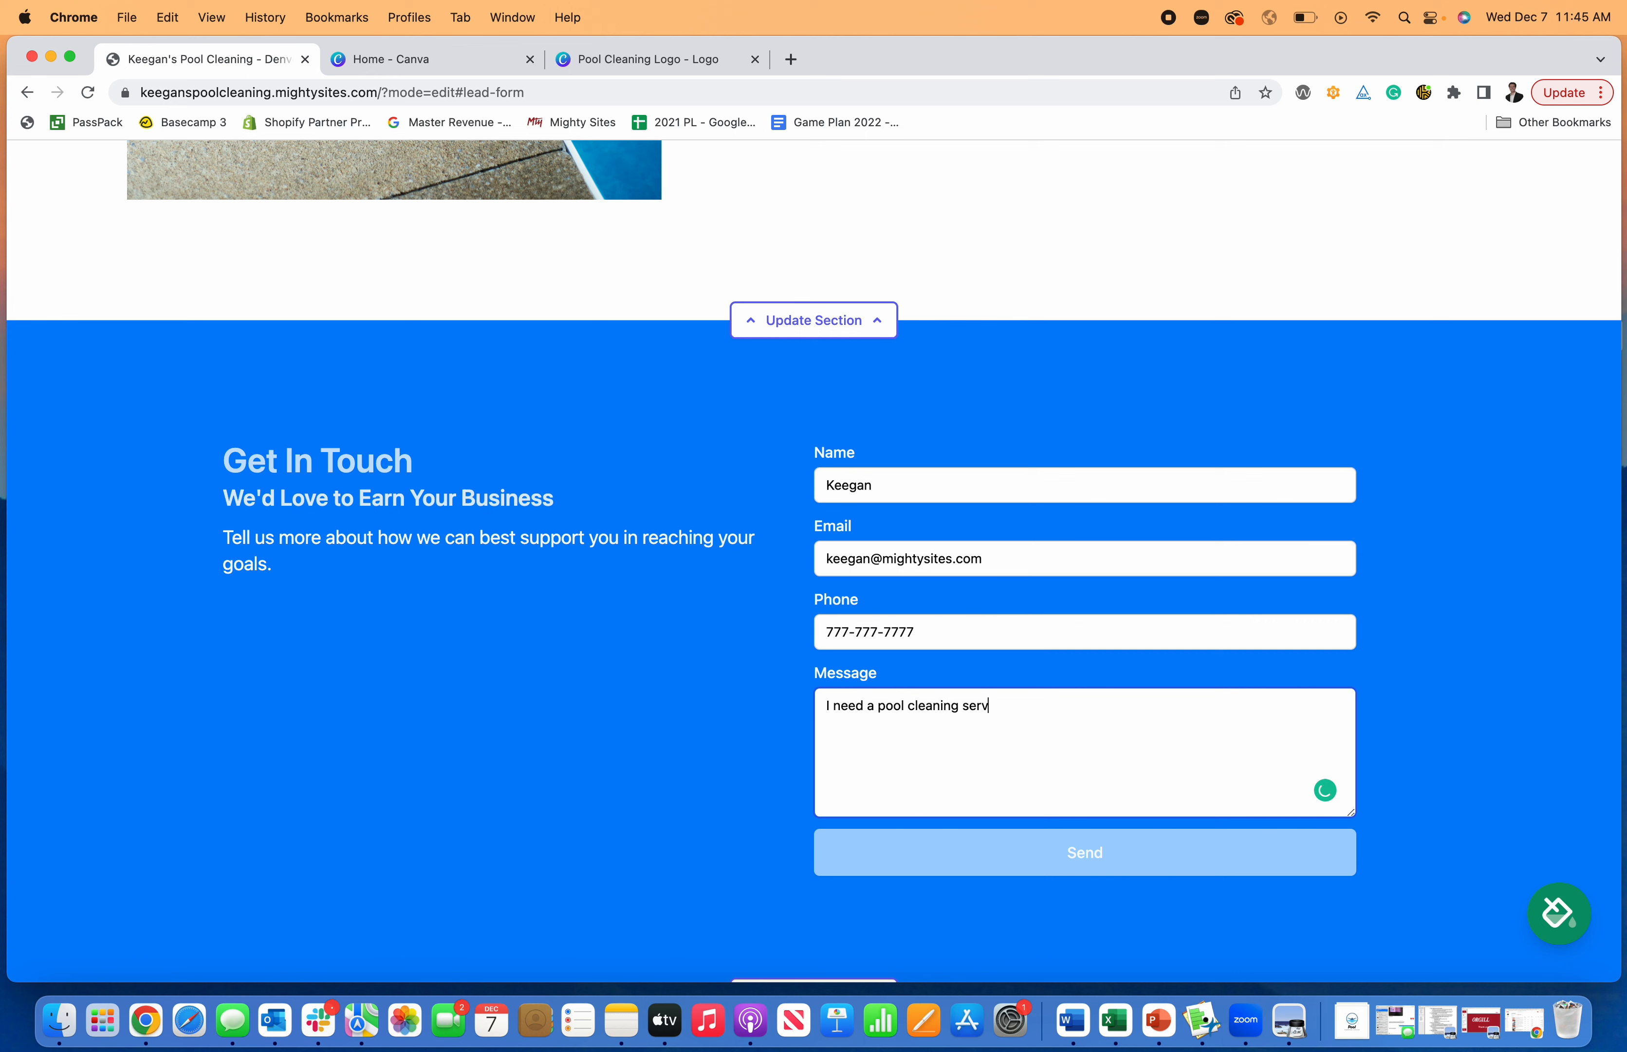
{"action": "left_click", "coordinate": [1057, 856]}
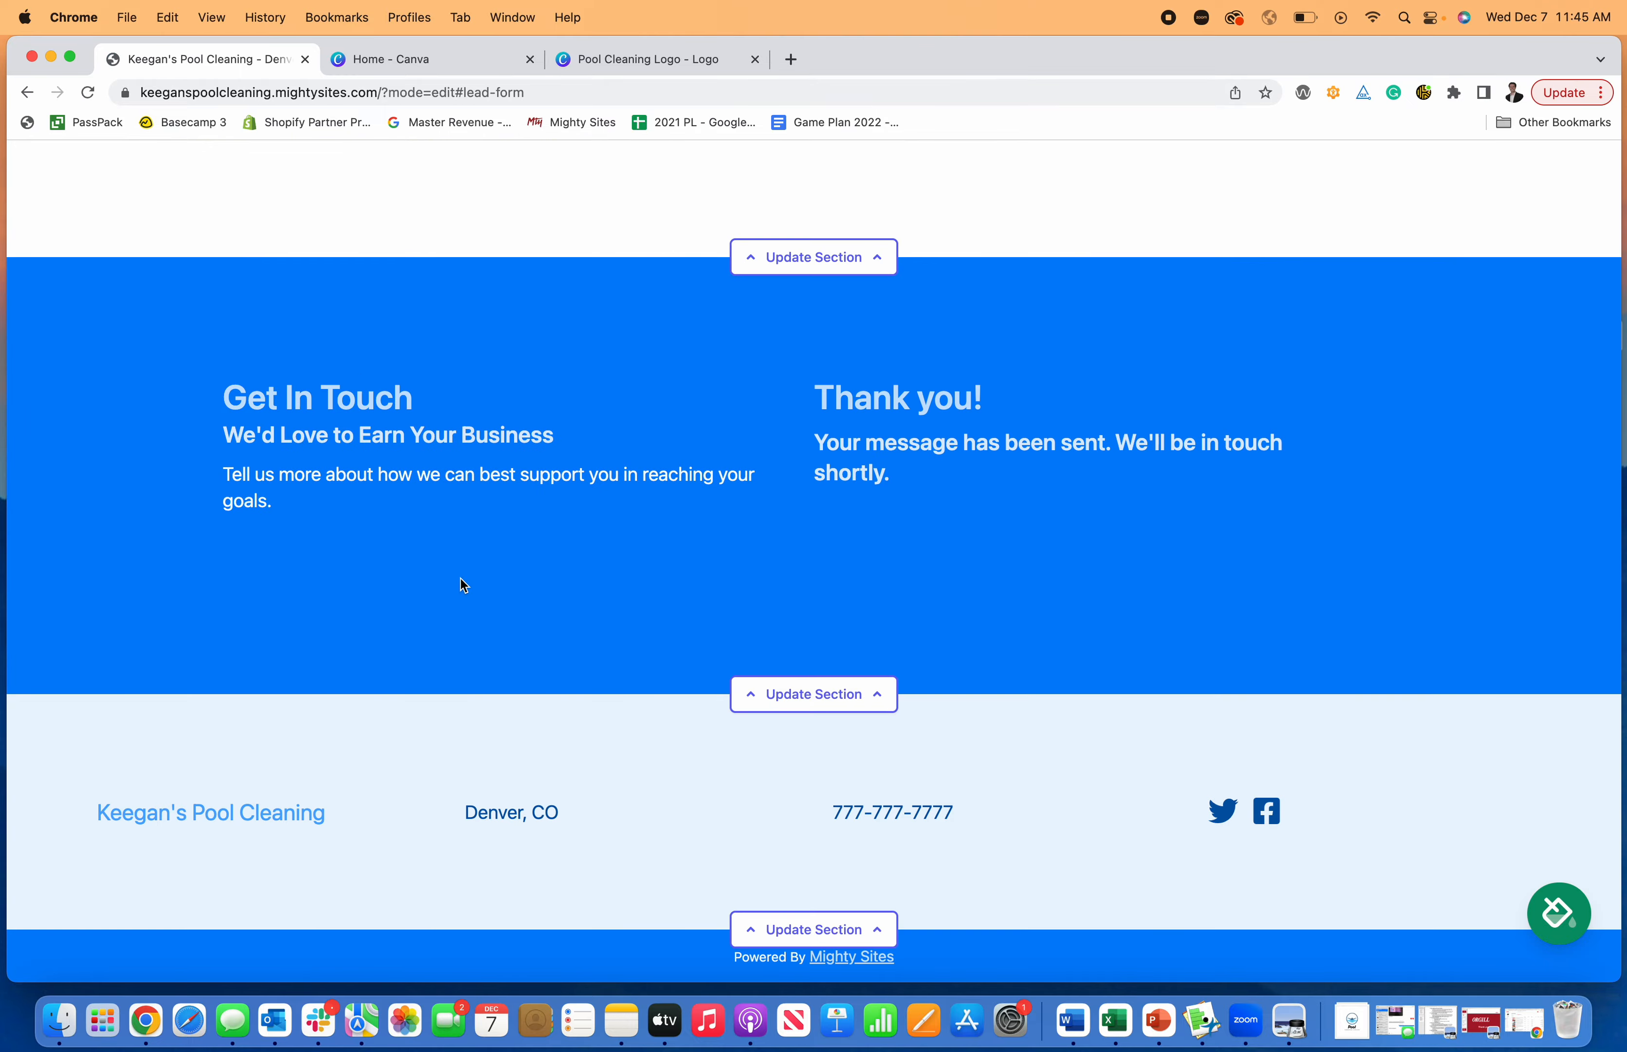
- Stop editing the website and open its Site Dashboard
{"action": "scroll", "coordinate": [705, 616], "scroll_direction": "up", "scroll_amount": 20}
{"action": "scroll", "coordinate": [704, 615], "scroll_direction": "up", "scroll_amount": 15}
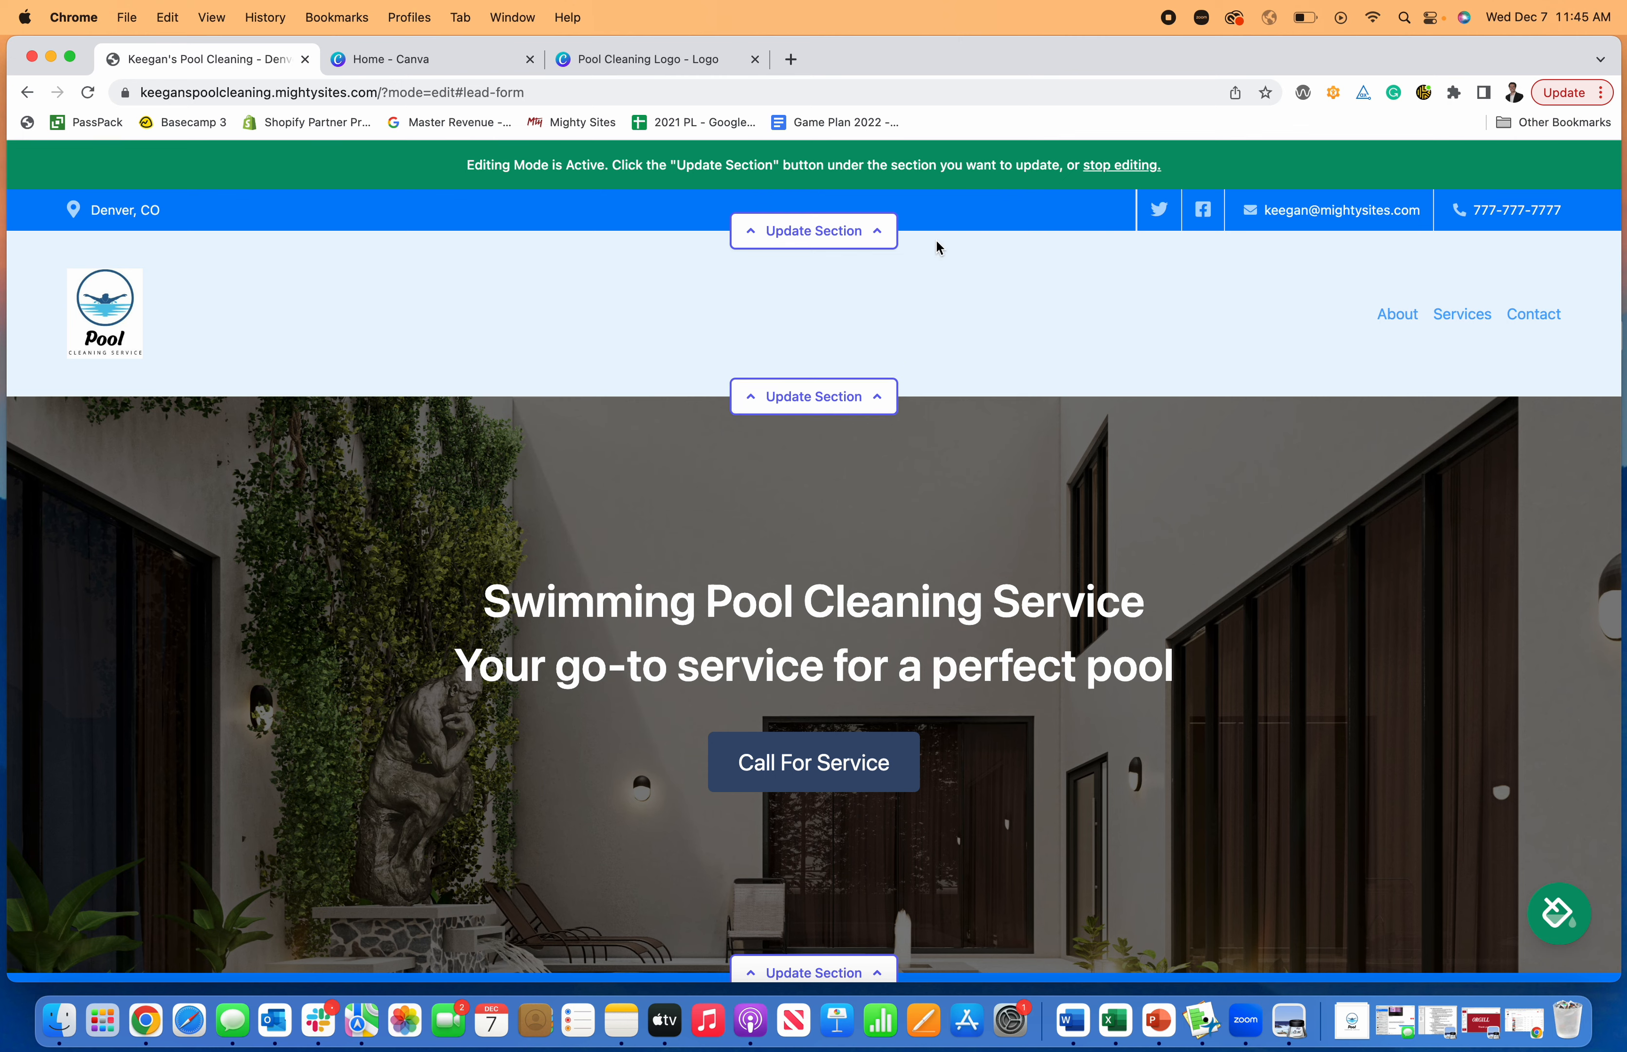
{"action": "left_click", "coordinate": [1108, 167]}
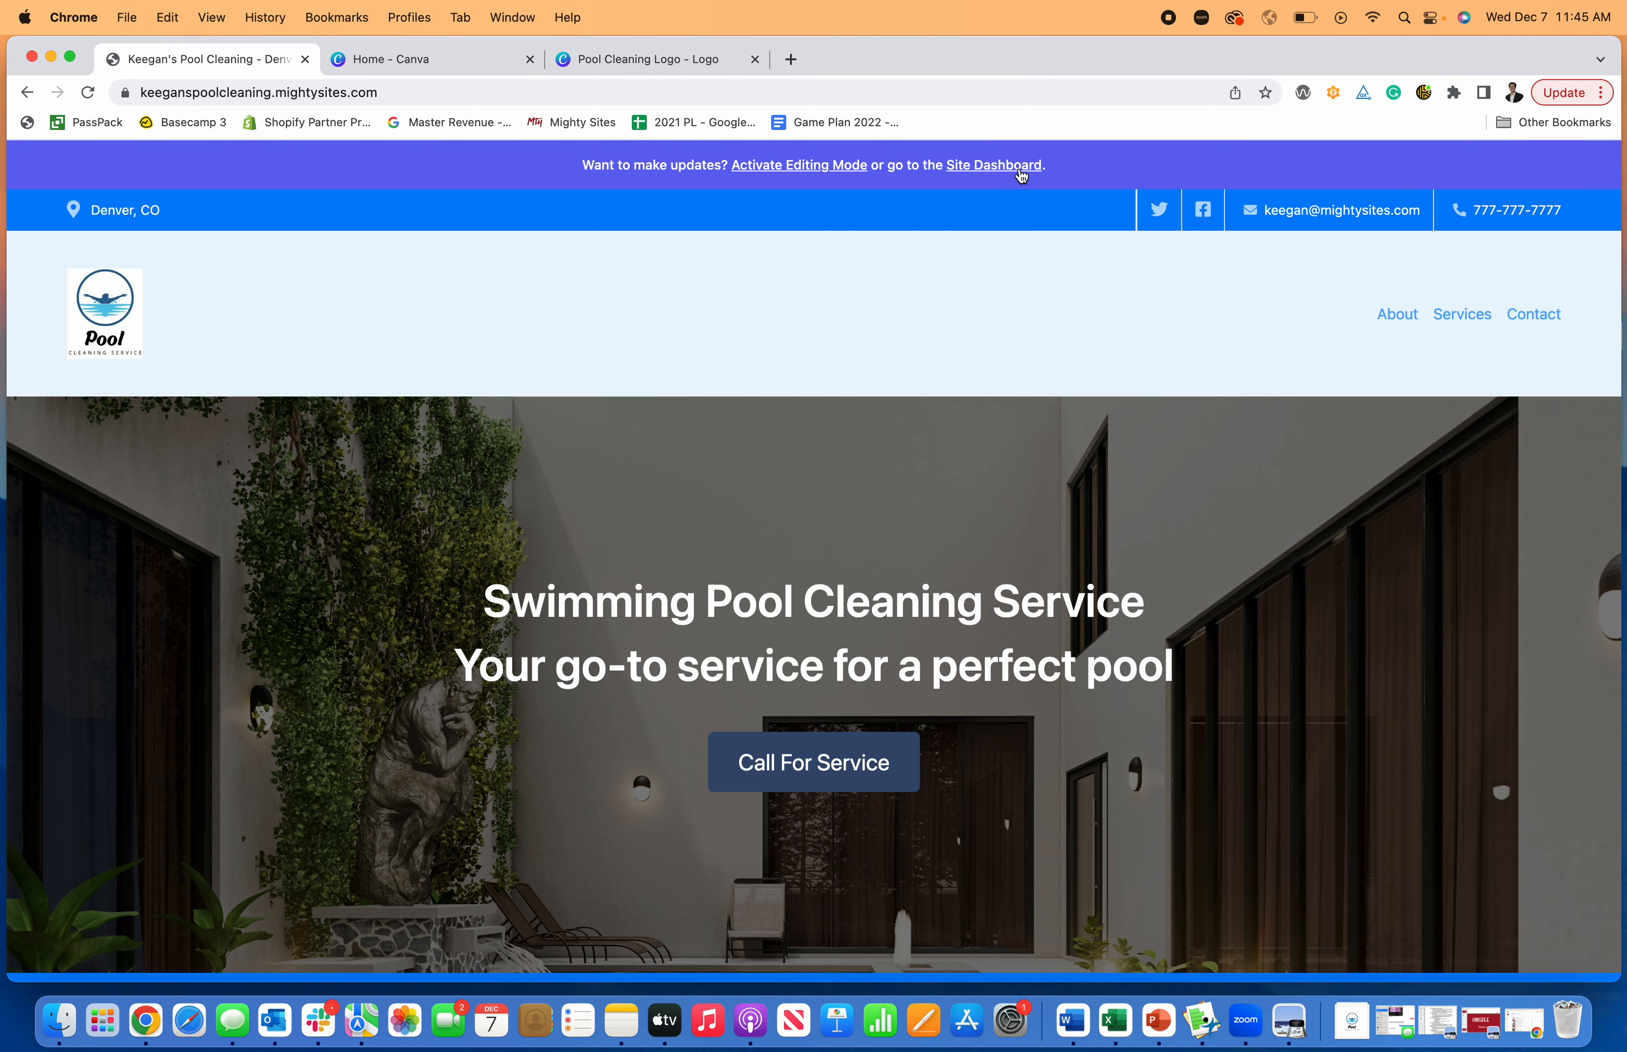
{"action": "left_click", "coordinate": [1024, 165]}
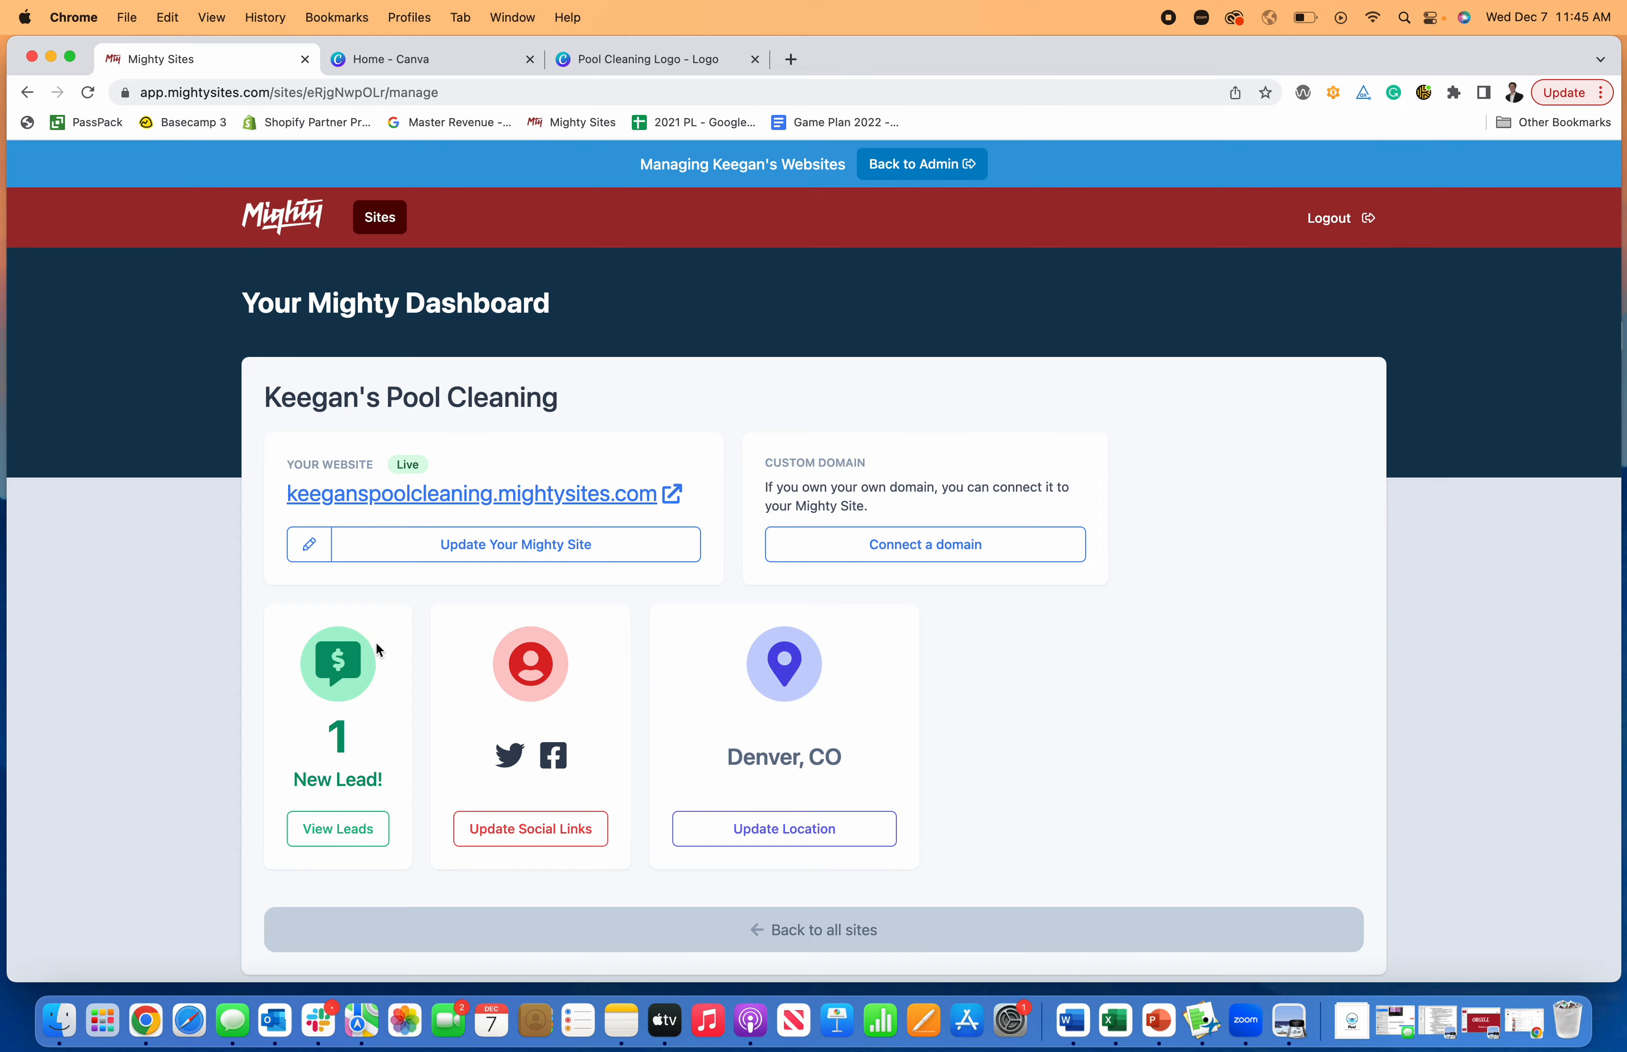
- View the details of the new lead from the contact form and return to the leads list
{"action": "scroll", "coordinate": [363, 698], "scroll_direction": "down", "scroll_amount": 1}
{"action": "left_click", "coordinate": [339, 788]}
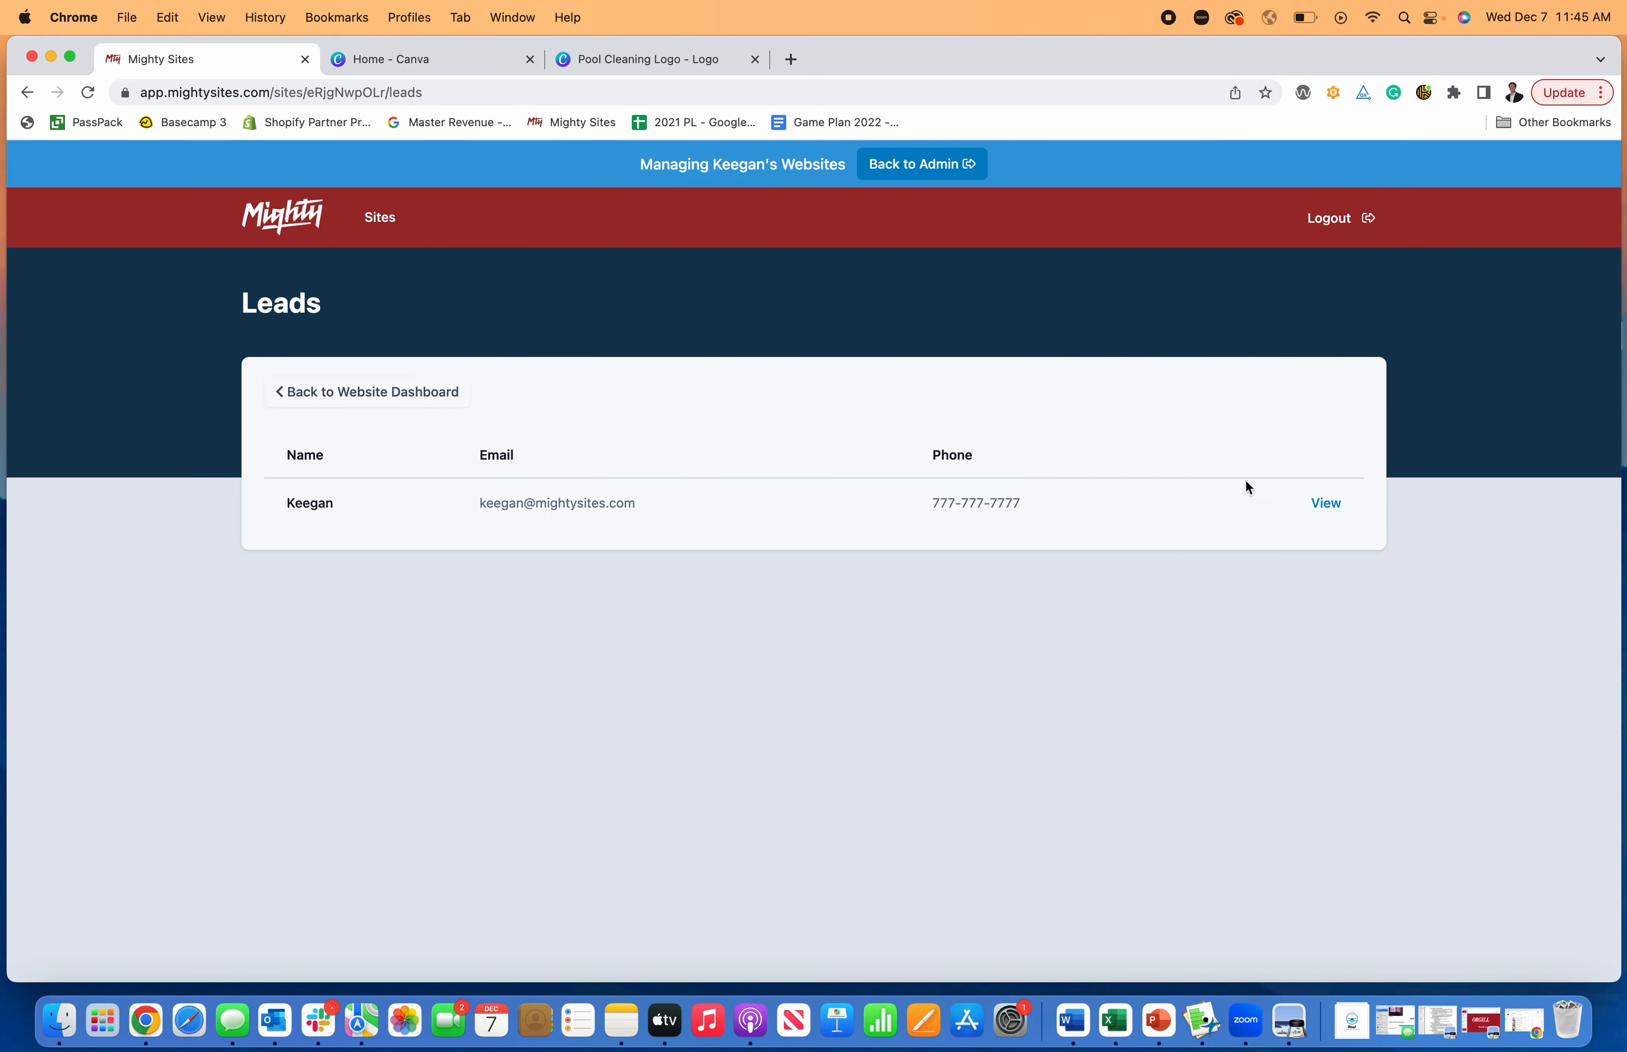
{"action": "left_click", "coordinate": [1325, 502]}
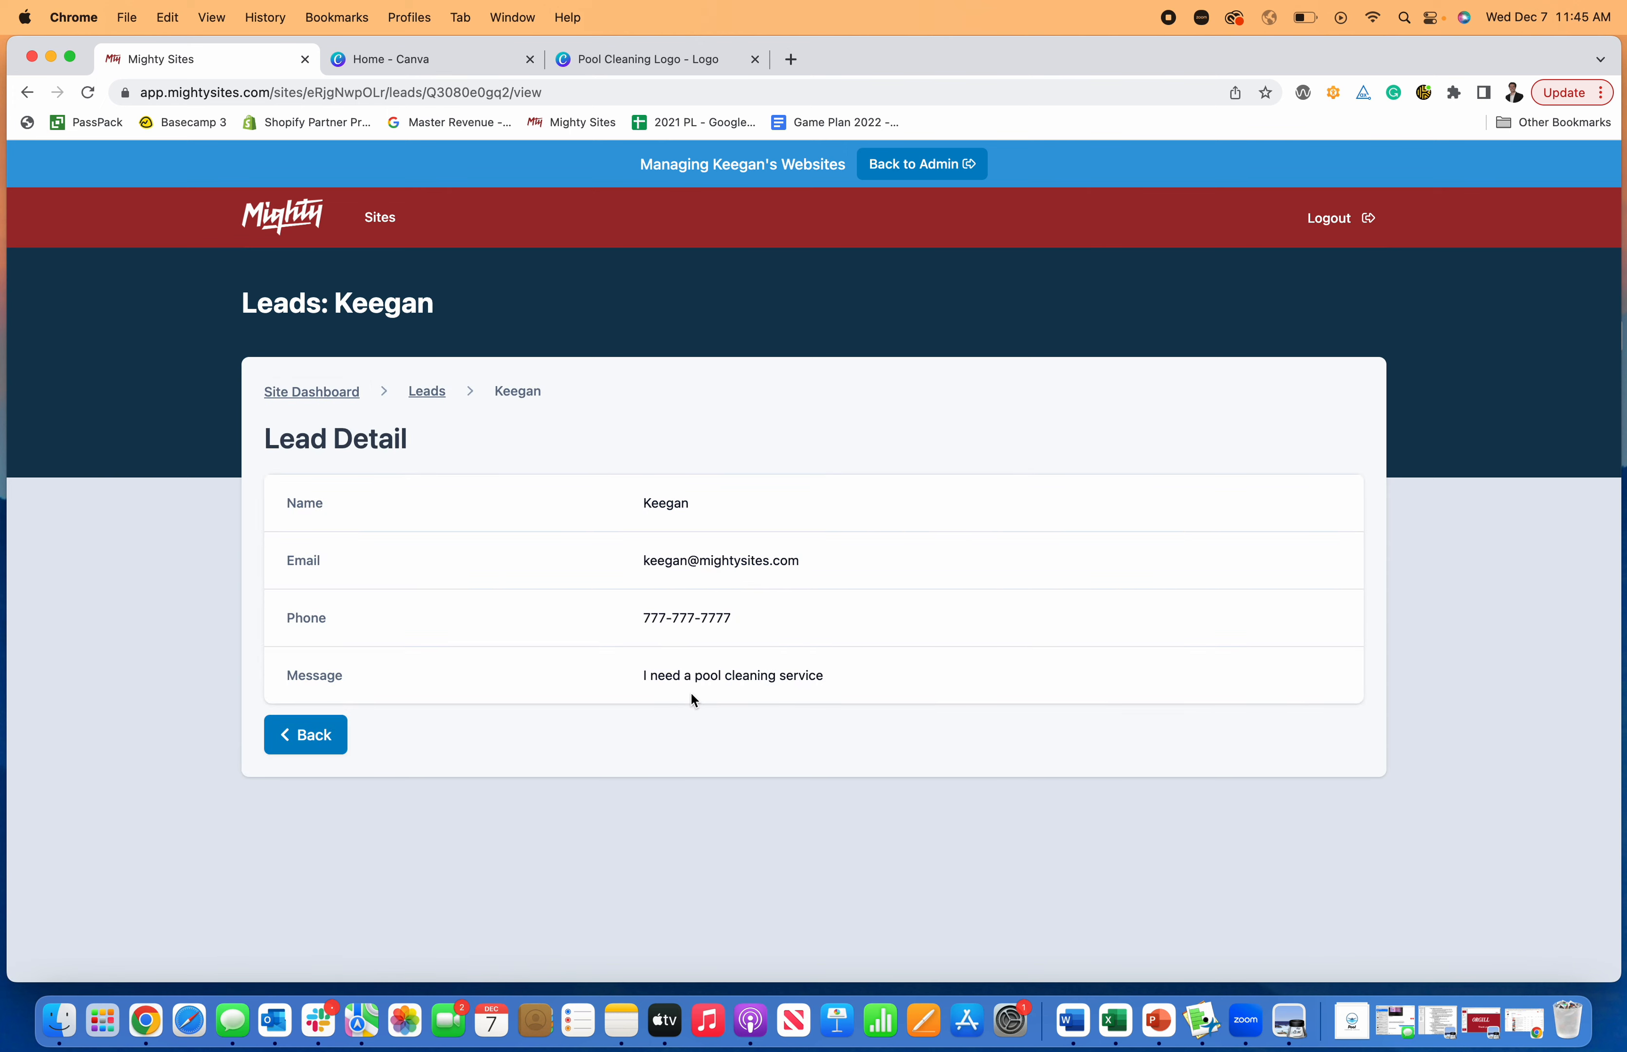
{"action": "left_click", "coordinate": [405, 392]}
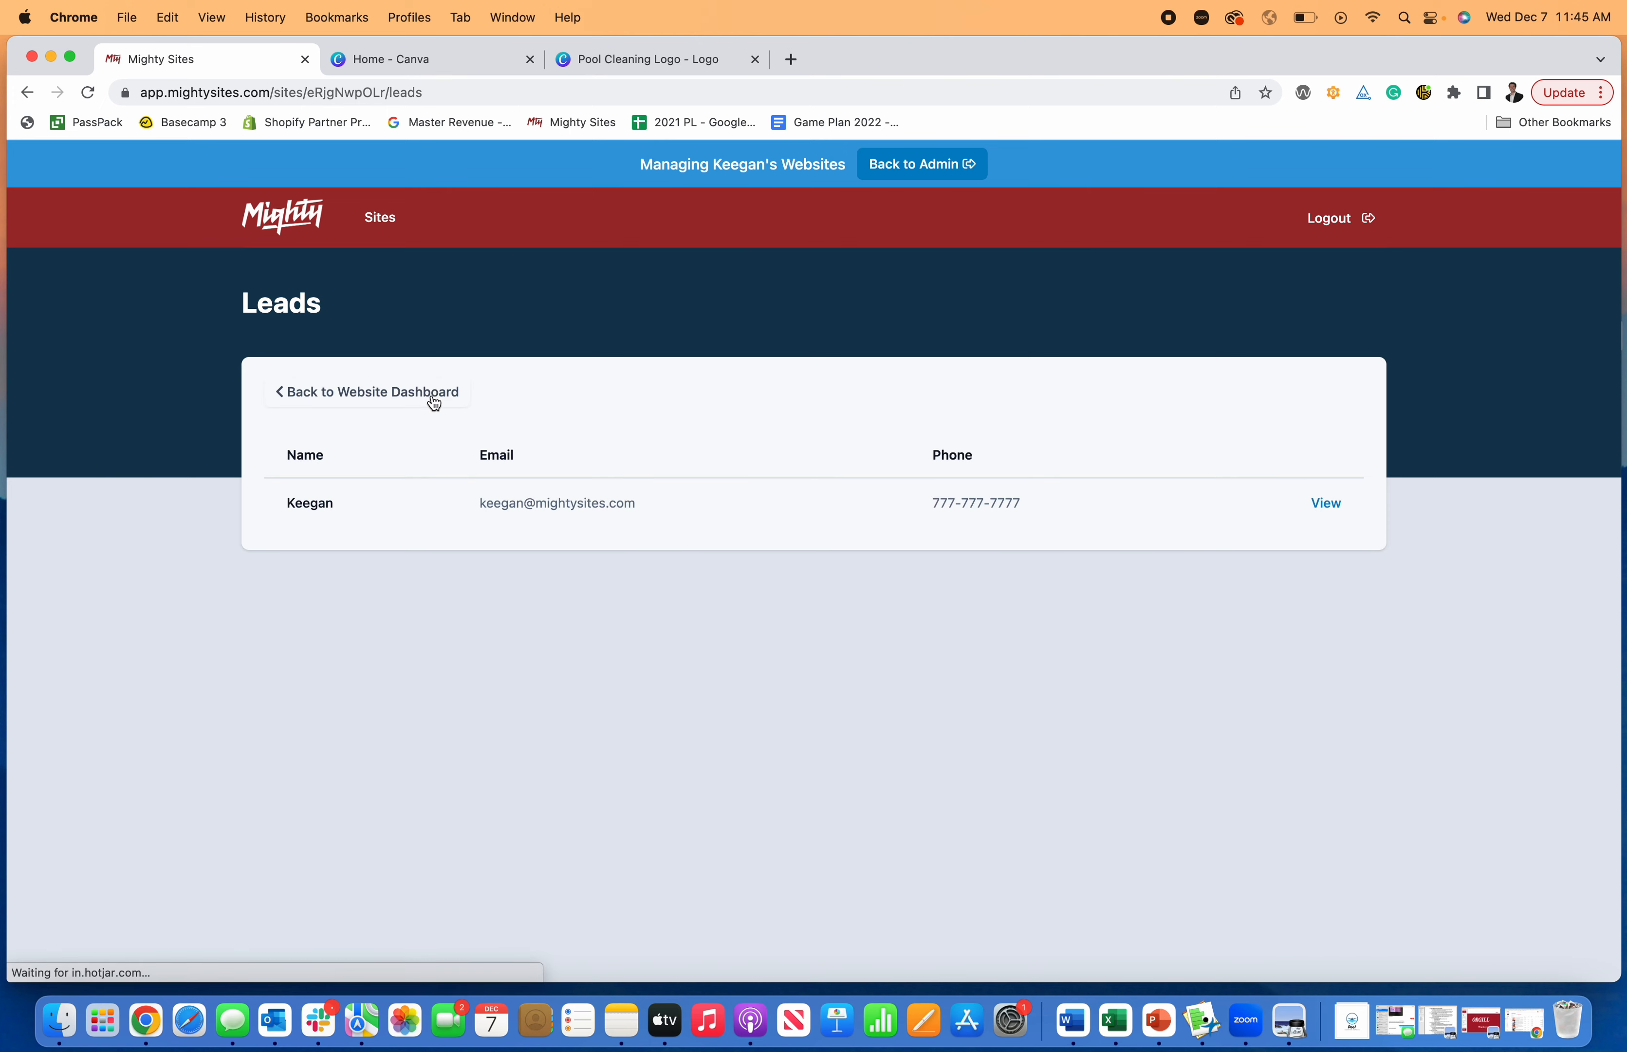
- Return from the leads list to the website dashboard and open the Mighty Site for updating
{"action": "left_click", "coordinate": [393, 389]}
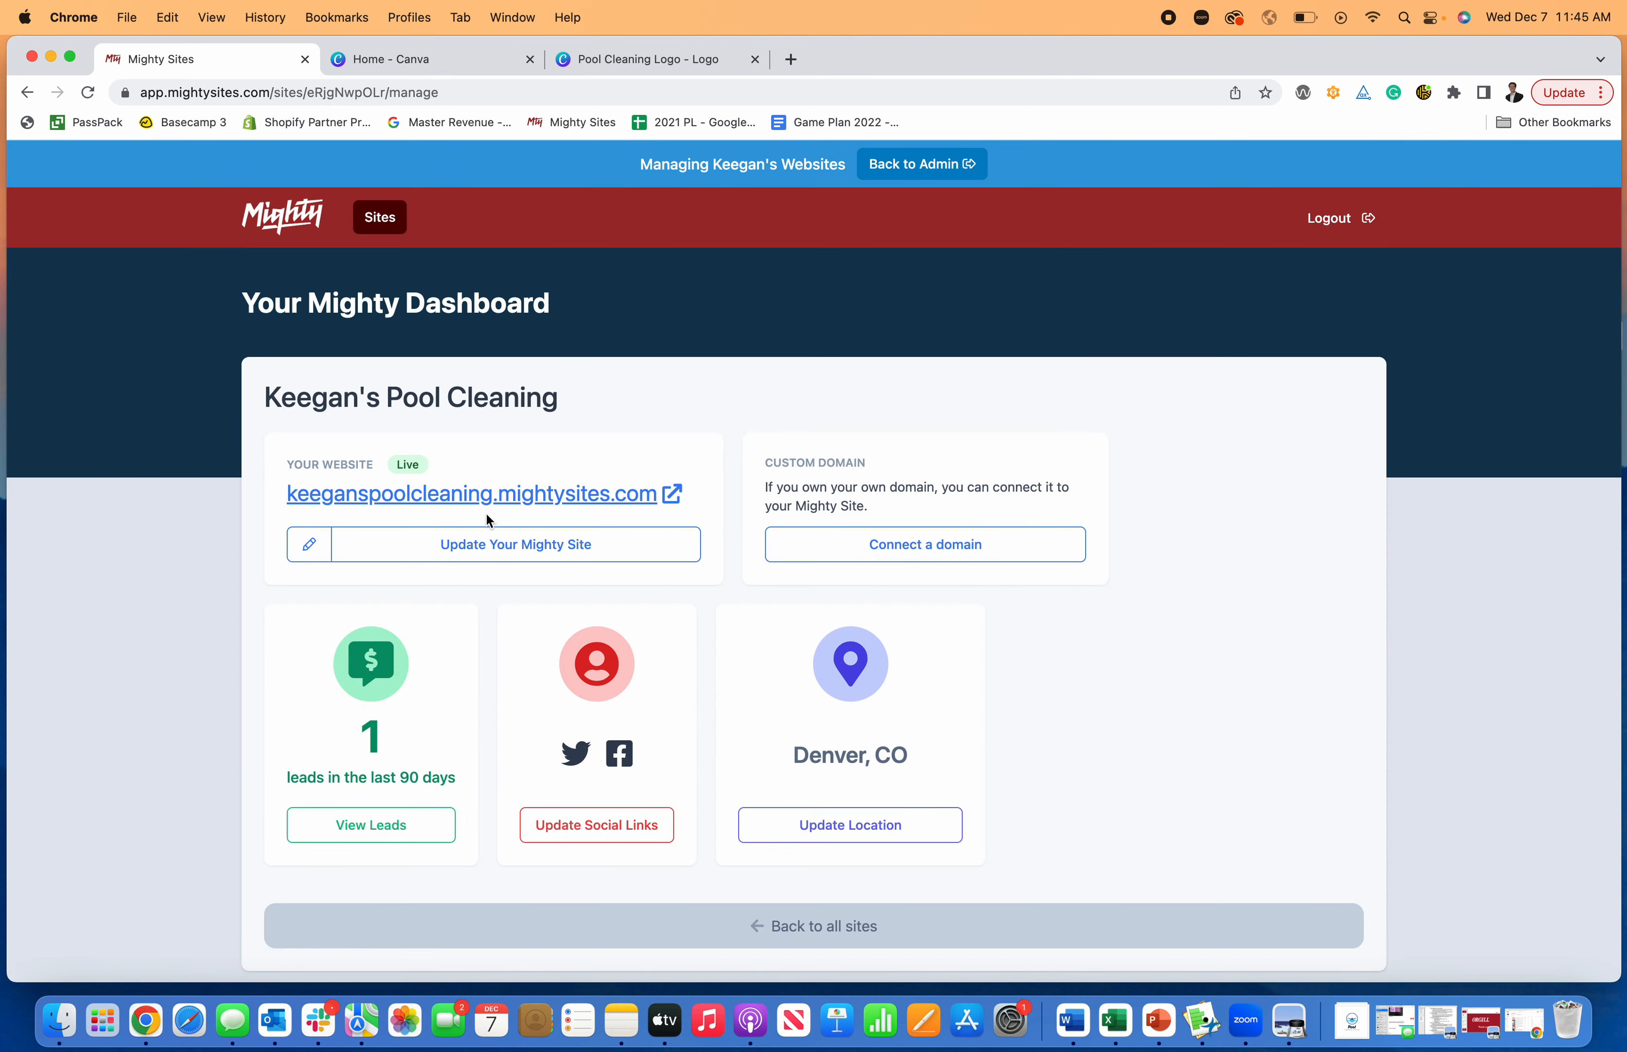
{"action": "left_click", "coordinate": [903, 544]}
{"action": "left_click", "coordinate": [539, 563]}
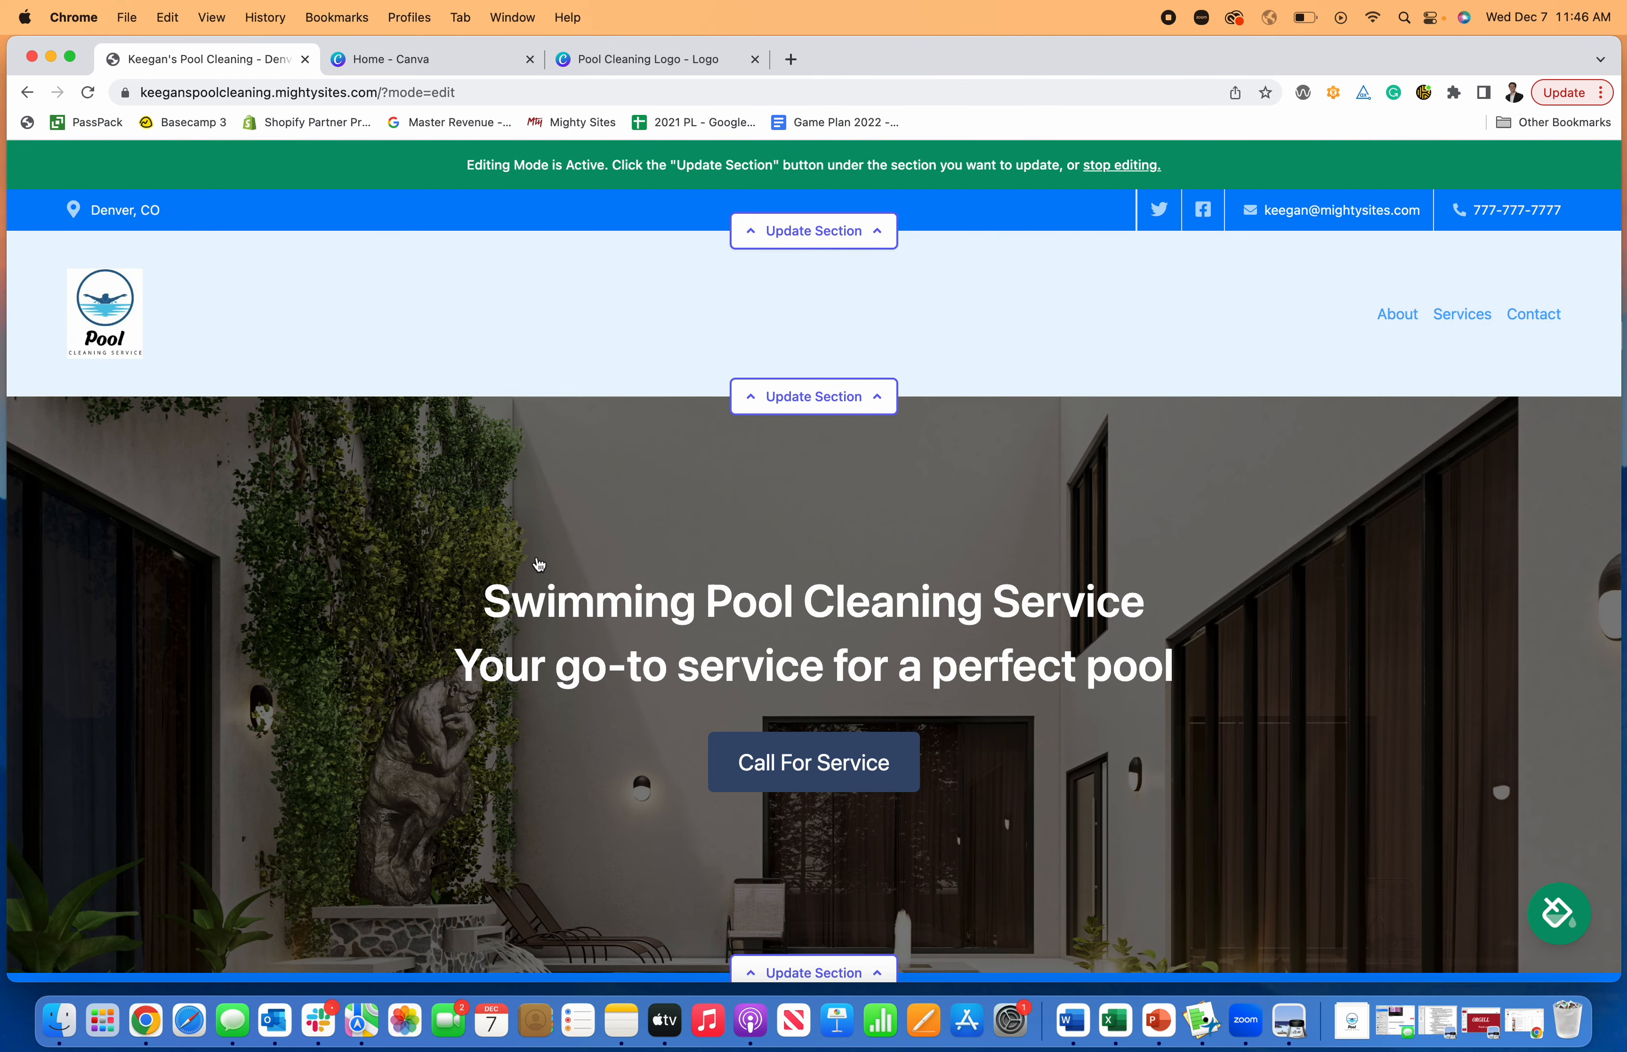
- Check the page's sections down to the Get In Touch form in editing mode, and stop editing the website
{"action": "scroll", "coordinate": [582, 591], "scroll_direction": "down", "scroll_amount": 15}
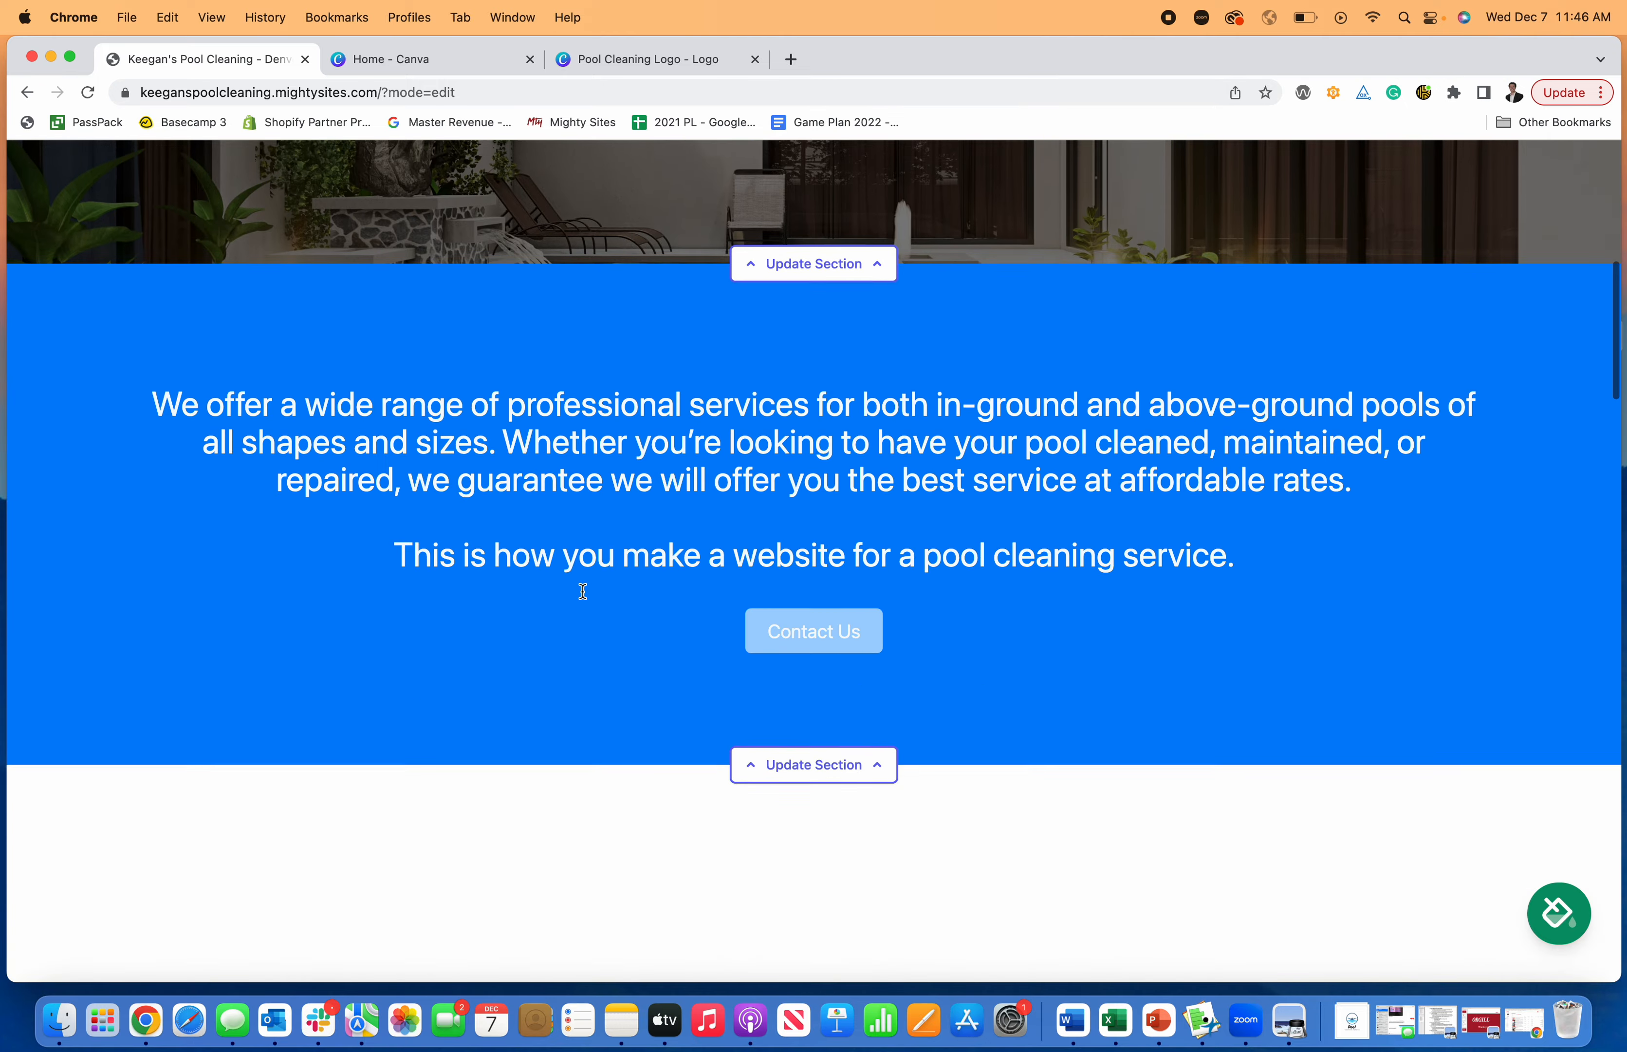
{"action": "scroll", "coordinate": [401, 628], "scroll_direction": "down", "scroll_amount": 20}
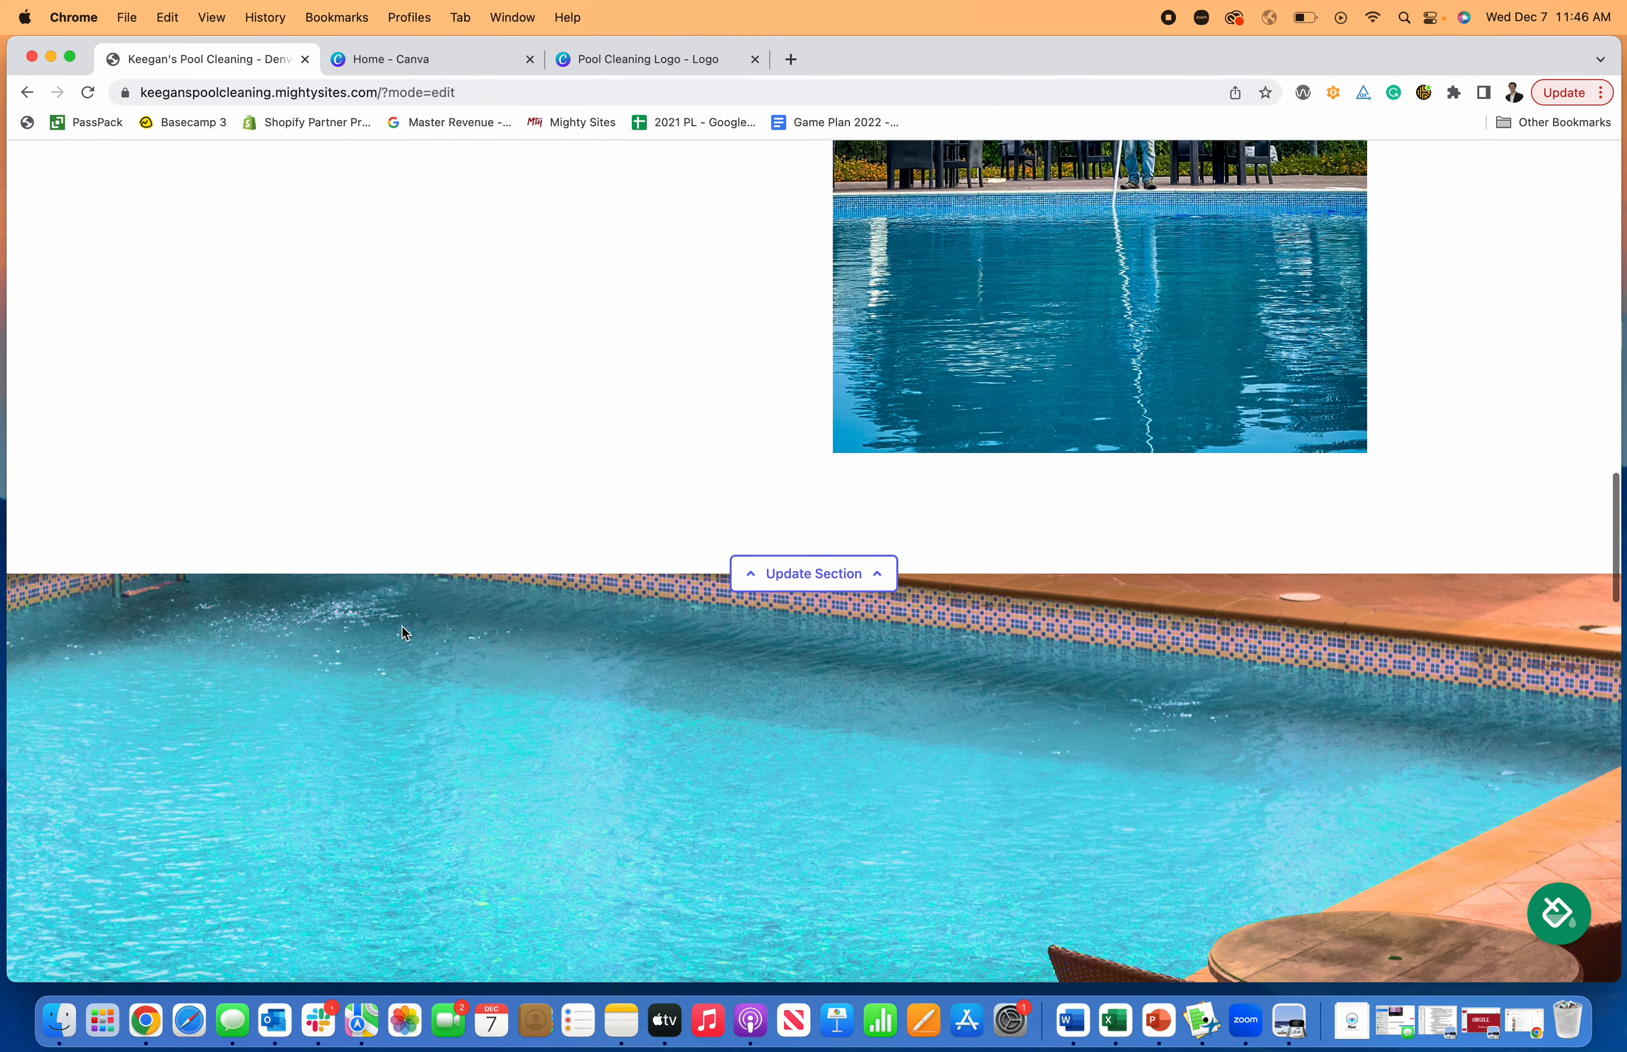
{"action": "scroll", "coordinate": [403, 633], "scroll_direction": "down", "scroll_amount": 20}
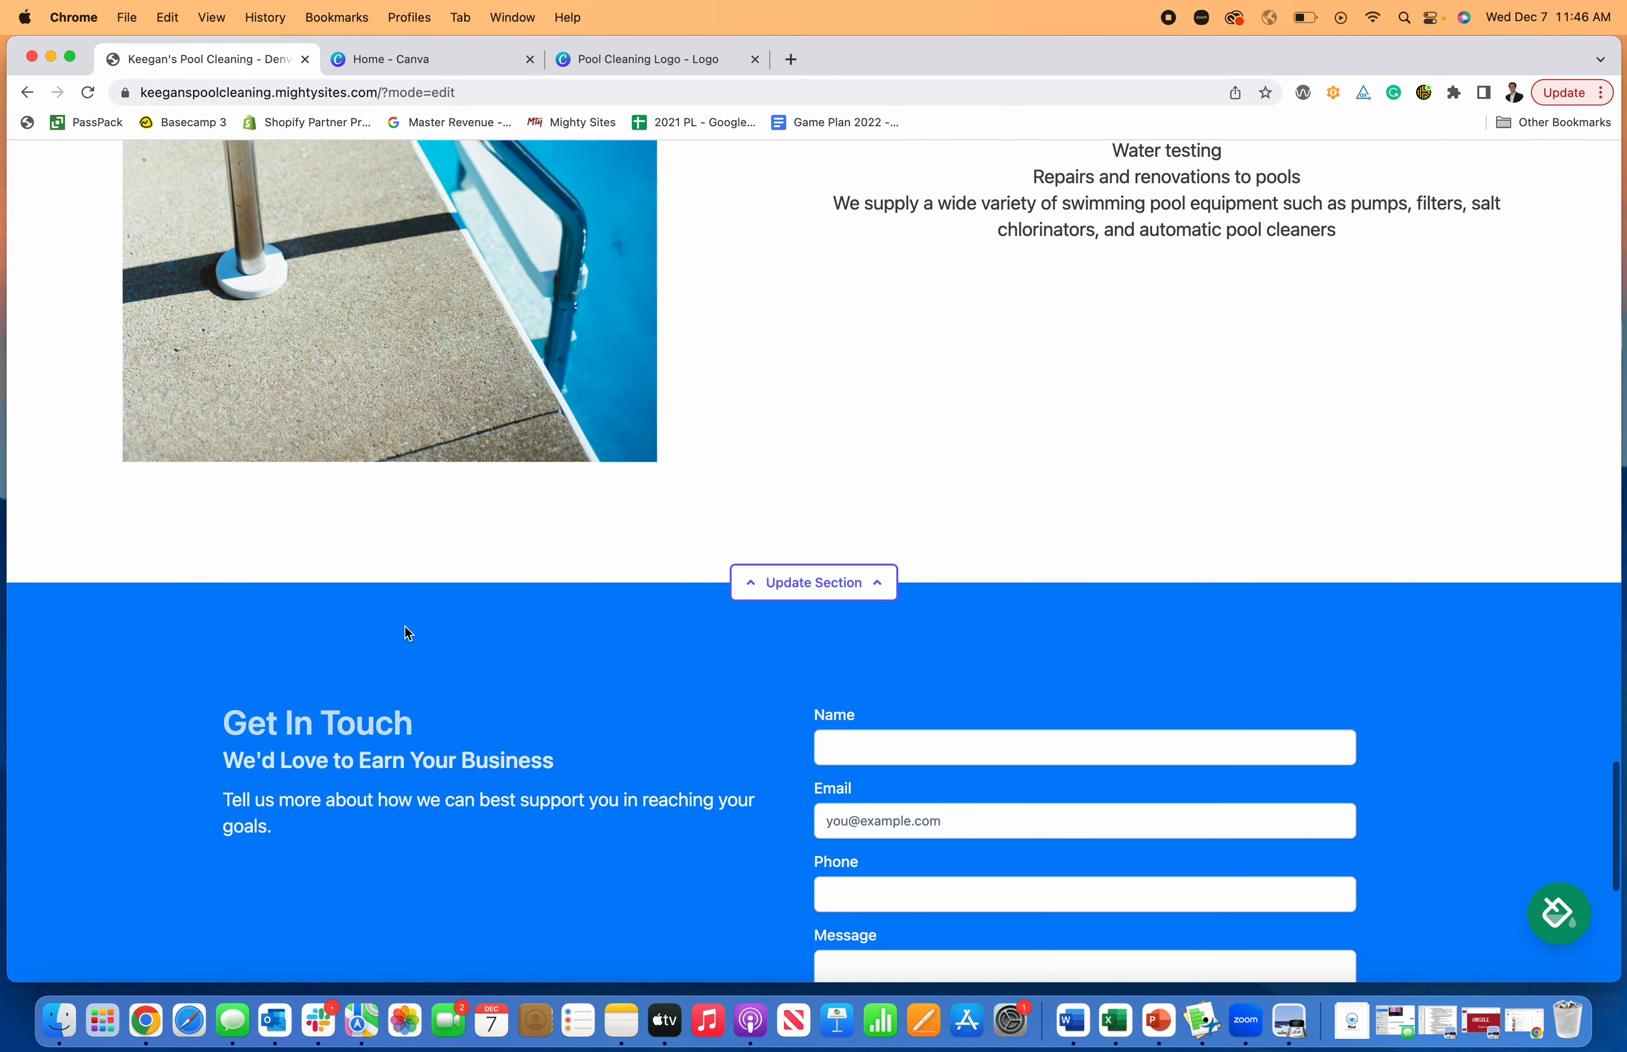
{"action": "scroll", "coordinate": [406, 627], "scroll_direction": "up", "scroll_amount": 20}
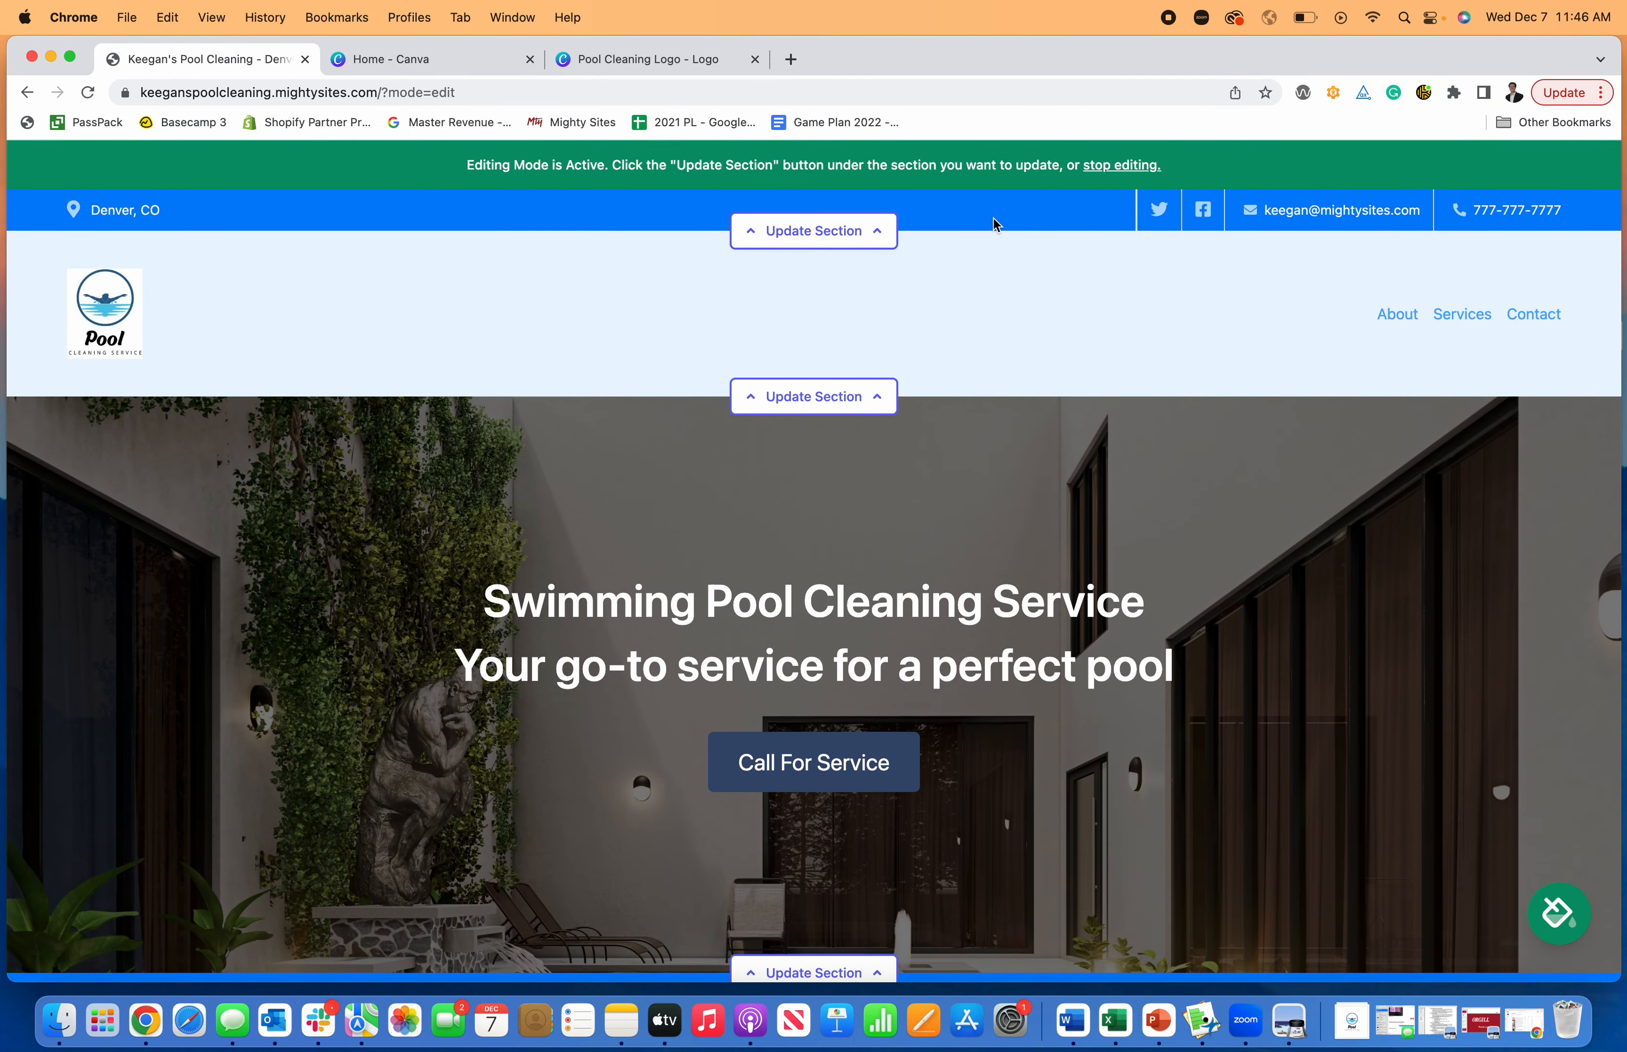
{"action": "left_click", "coordinate": [1115, 166]}
- Review the live pool cleaning website, examining its header, hero banner, introduction, About Us, services and contact sections
{"action": "scroll", "coordinate": [917, 433], "scroll_direction": "down", "scroll_amount": 5}
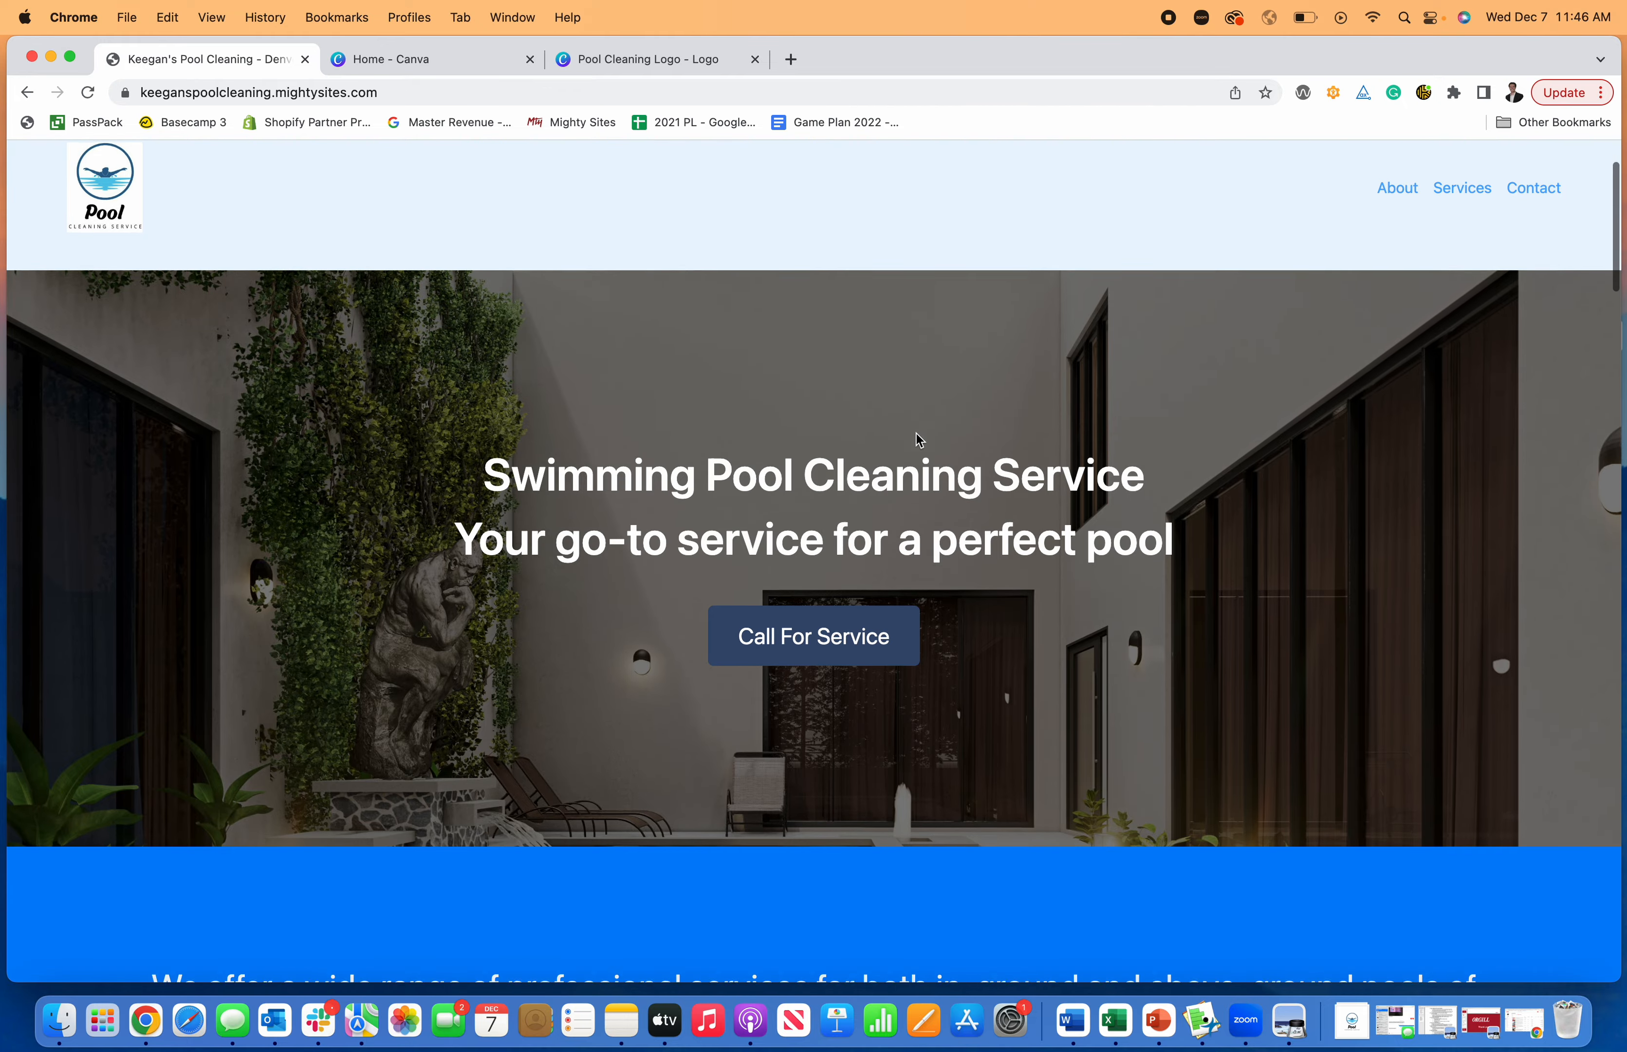
{"action": "scroll", "coordinate": [917, 433], "scroll_direction": "down", "scroll_amount": 20}
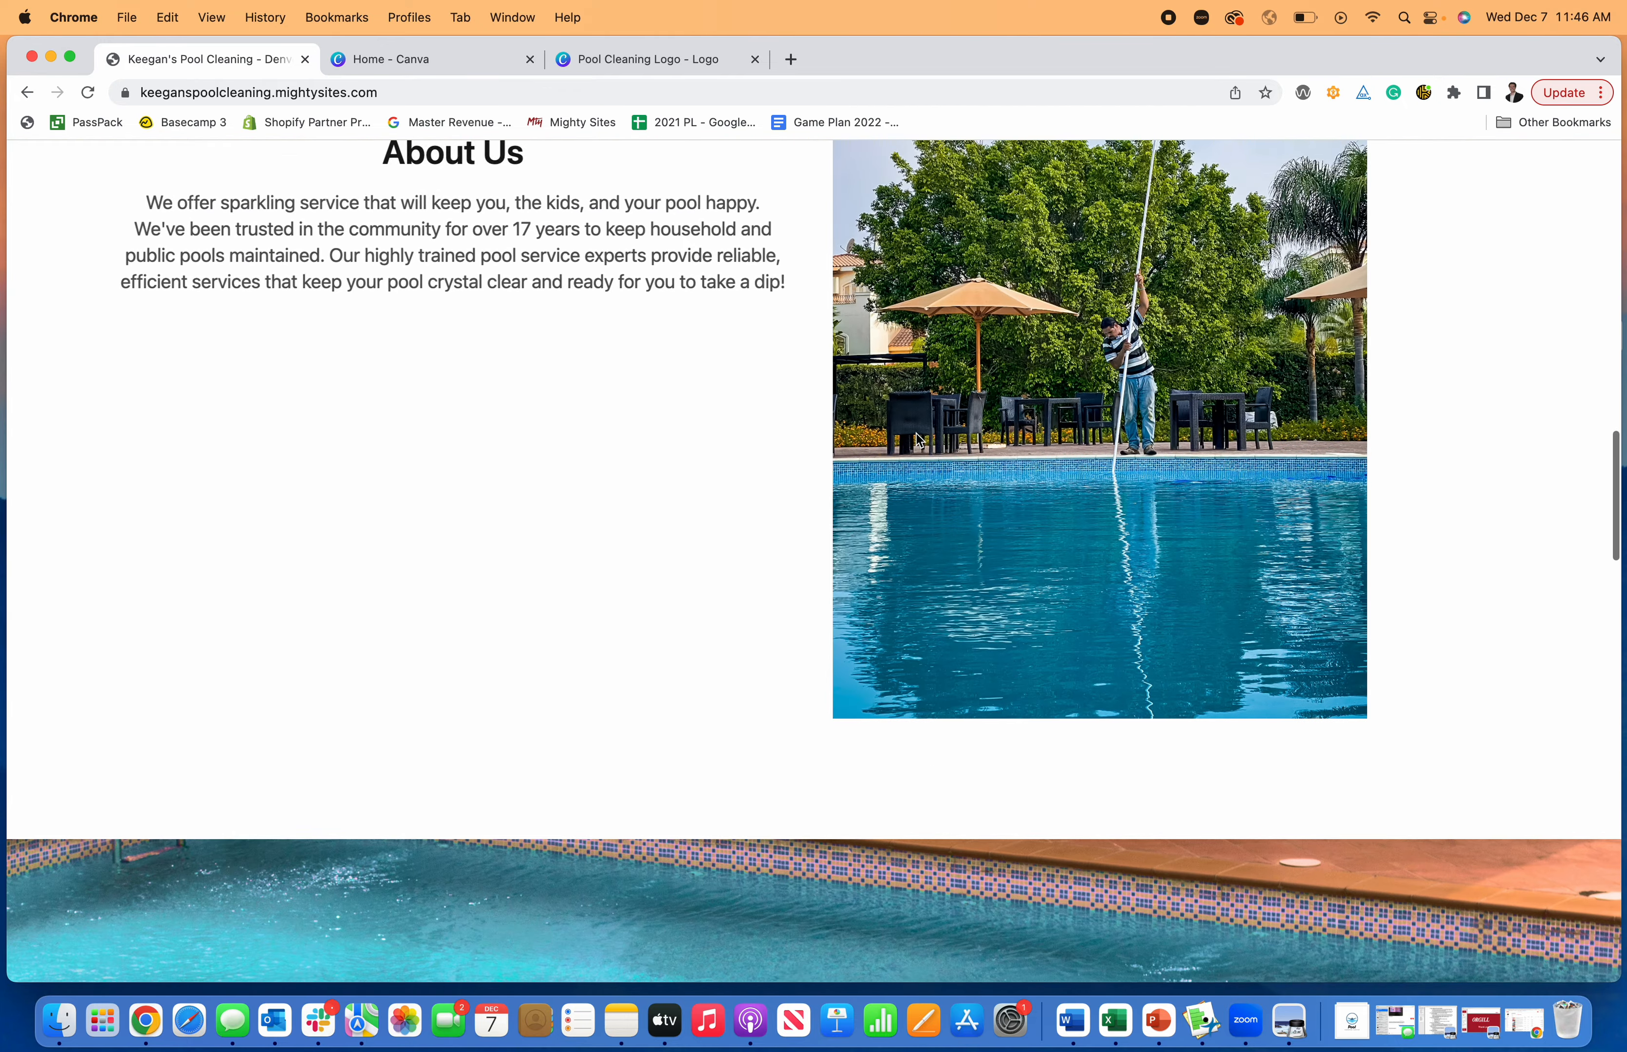
{"action": "scroll", "coordinate": [917, 434], "scroll_direction": "down", "scroll_amount": 20}
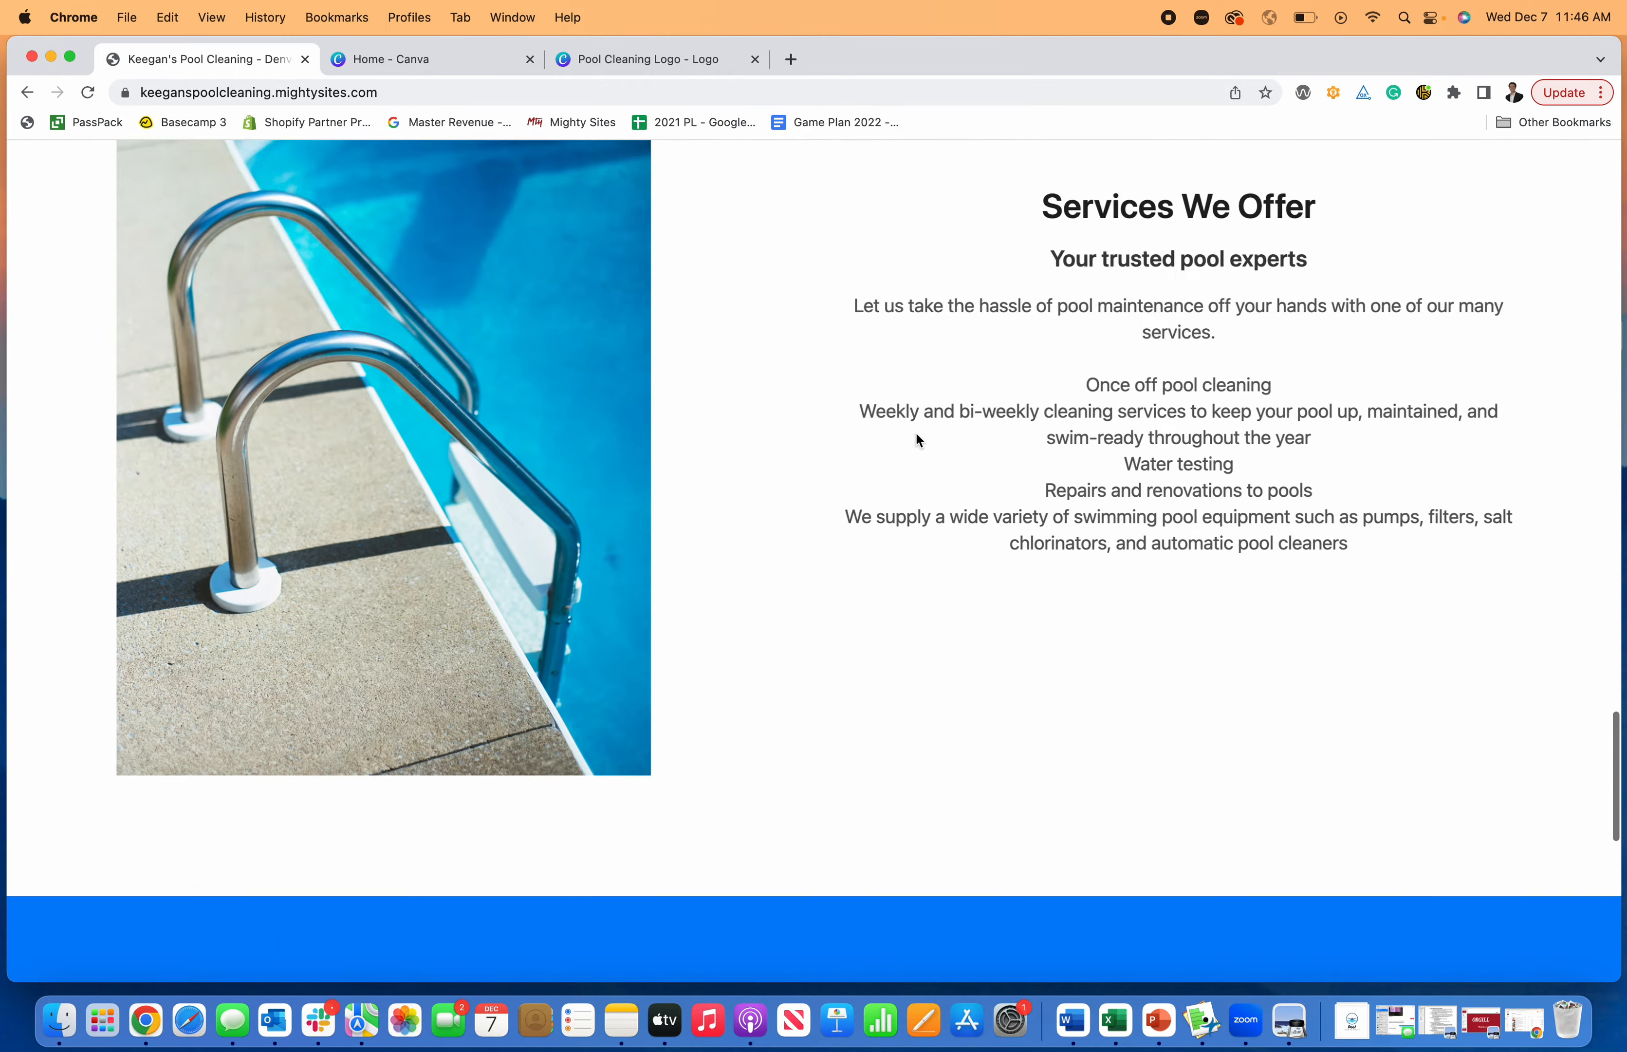
{"action": "scroll", "coordinate": [916, 433], "scroll_direction": "down", "scroll_amount": 5}
{"action": "scroll", "coordinate": [916, 433], "scroll_direction": "up", "scroll_amount": 20}
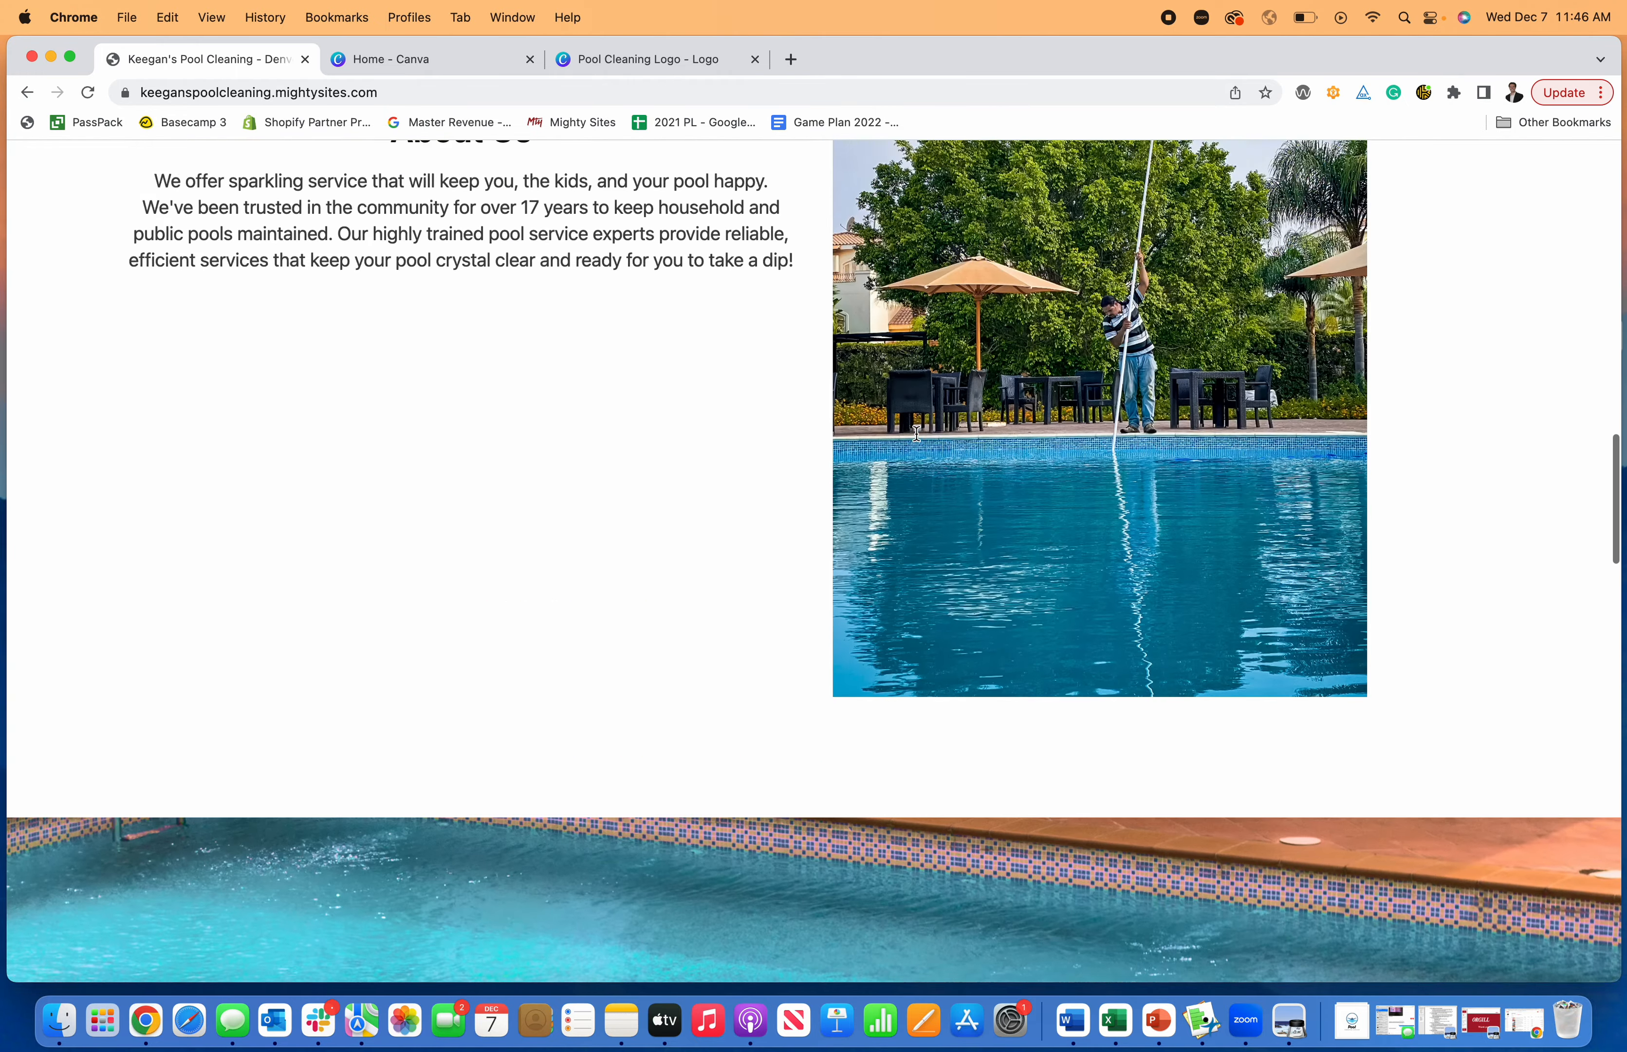
{"action": "scroll", "coordinate": [916, 438], "scroll_direction": "up", "scroll_amount": 15}
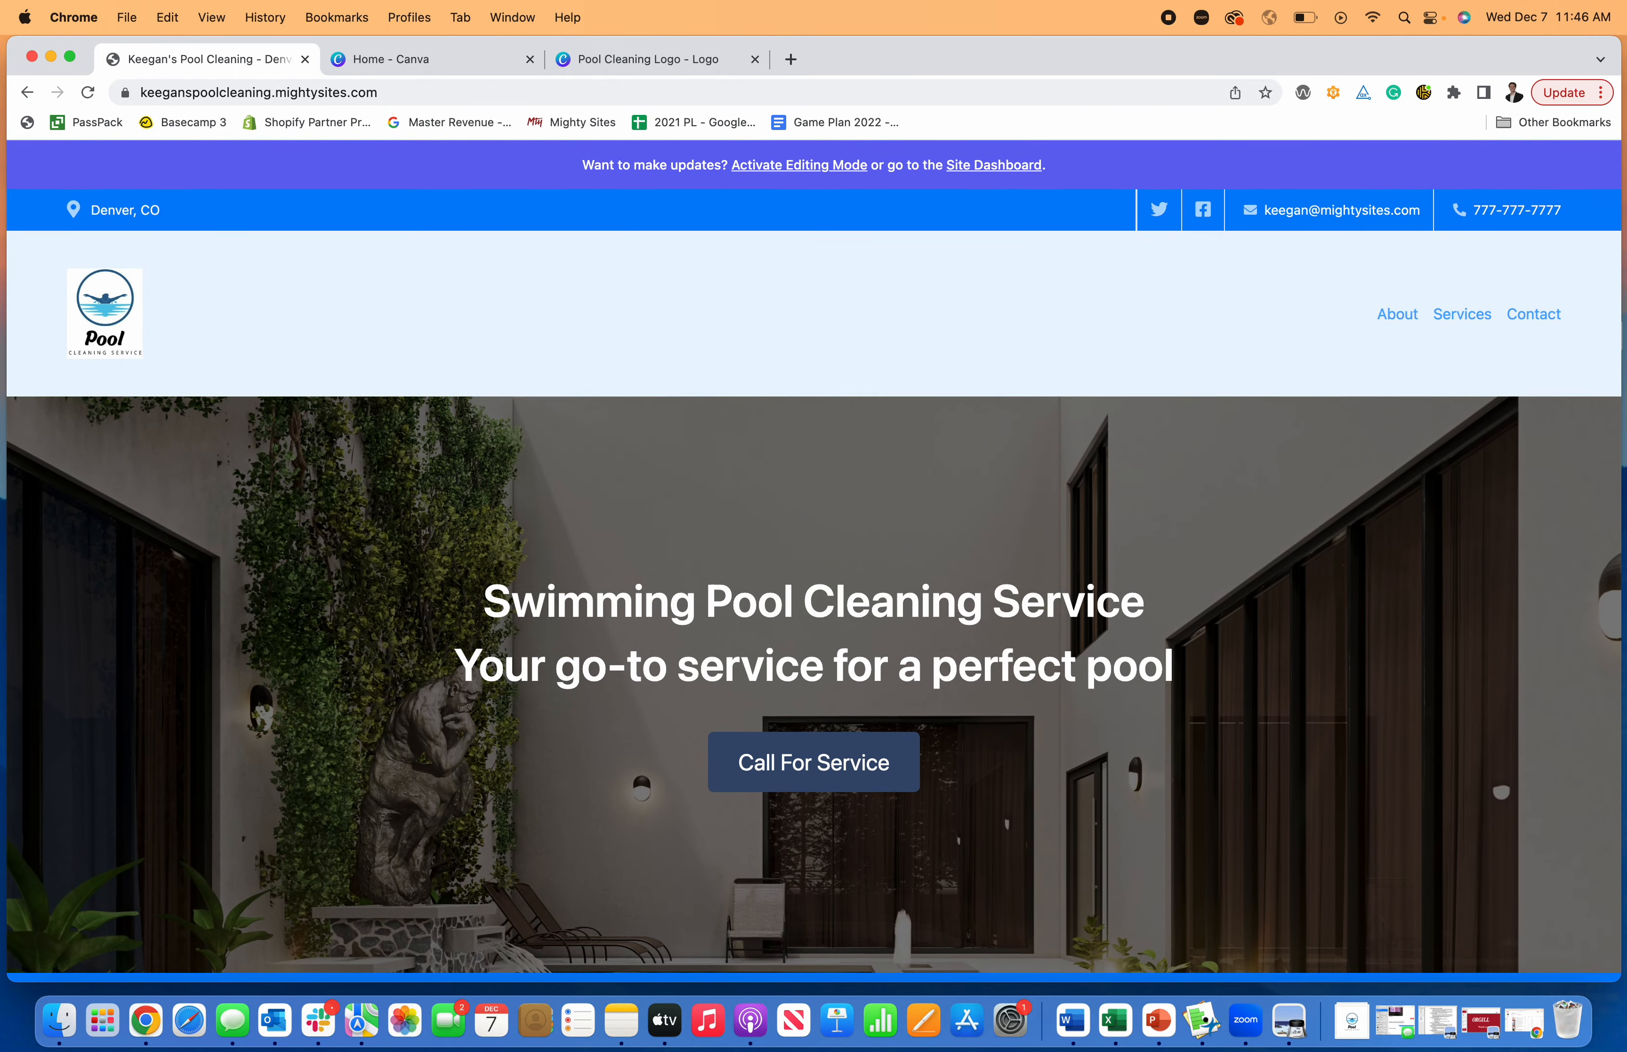
{"action": "scroll", "coordinate": [919, 439], "scroll_direction": "down", "scroll_amount": 2}
{"action": "scroll", "coordinate": [918, 439], "scroll_direction": "up", "scroll_amount": 1}
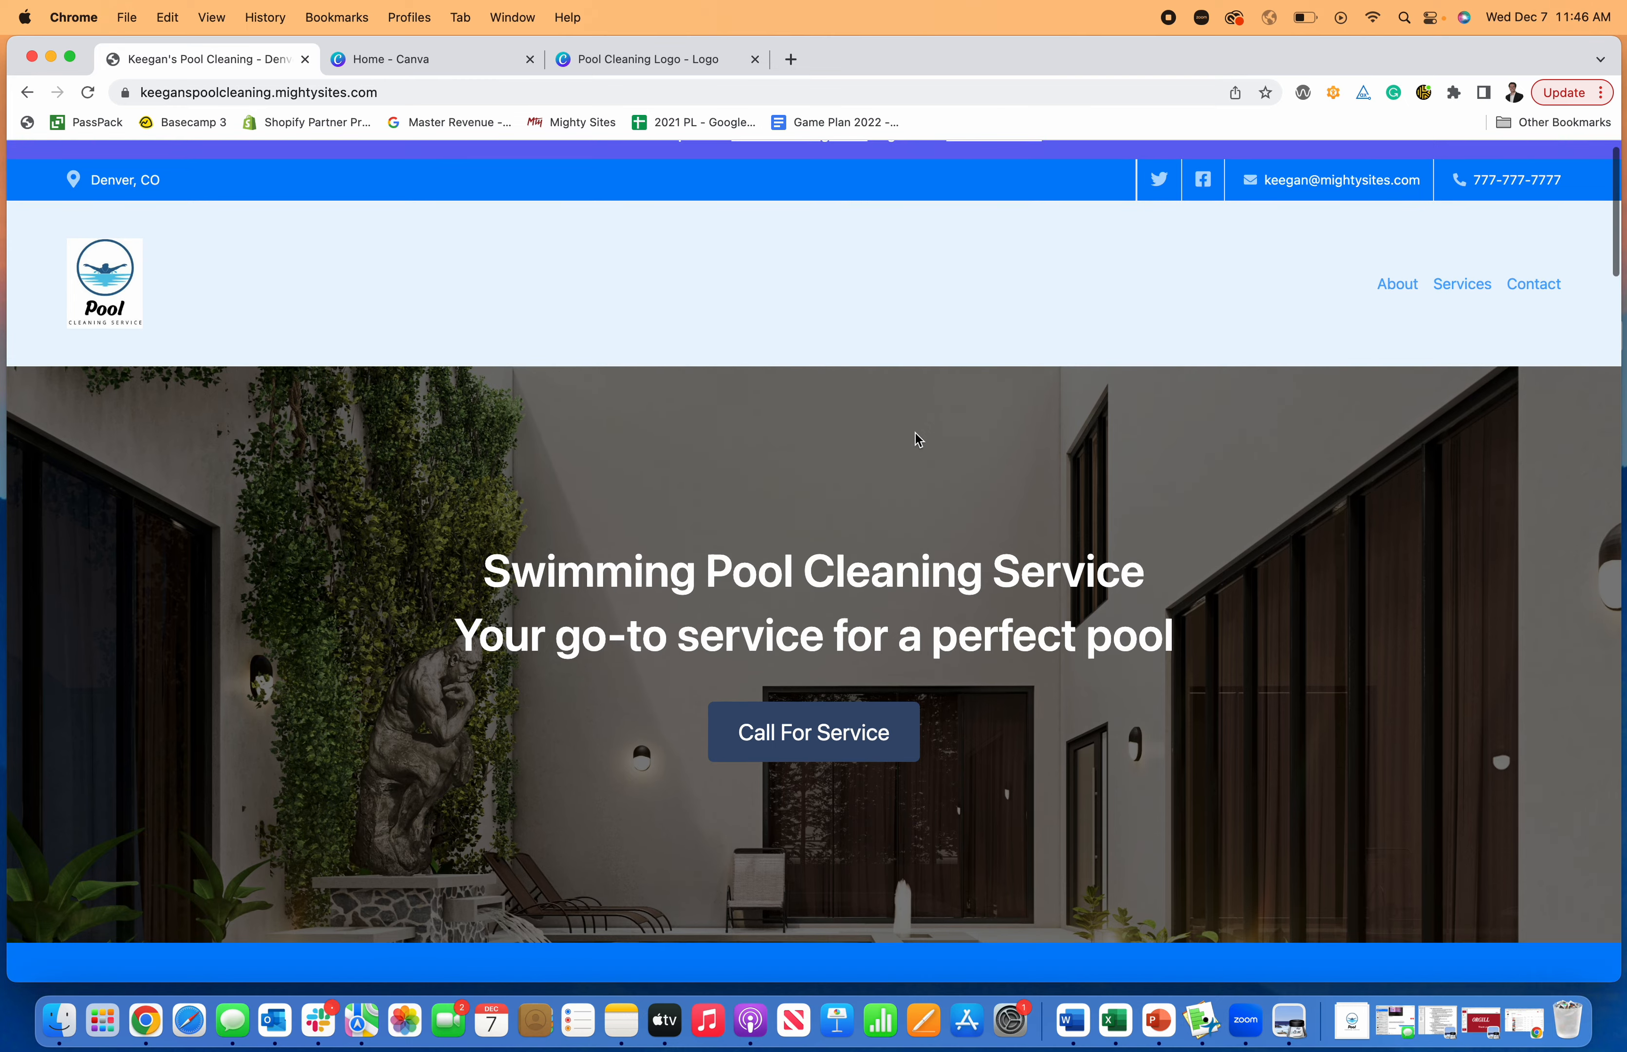
{"action": "scroll", "coordinate": [918, 440], "scroll_direction": "down", "scroll_amount": 1}
{"action": "scroll", "coordinate": [918, 437], "scroll_direction": "down", "scroll_amount": 15}
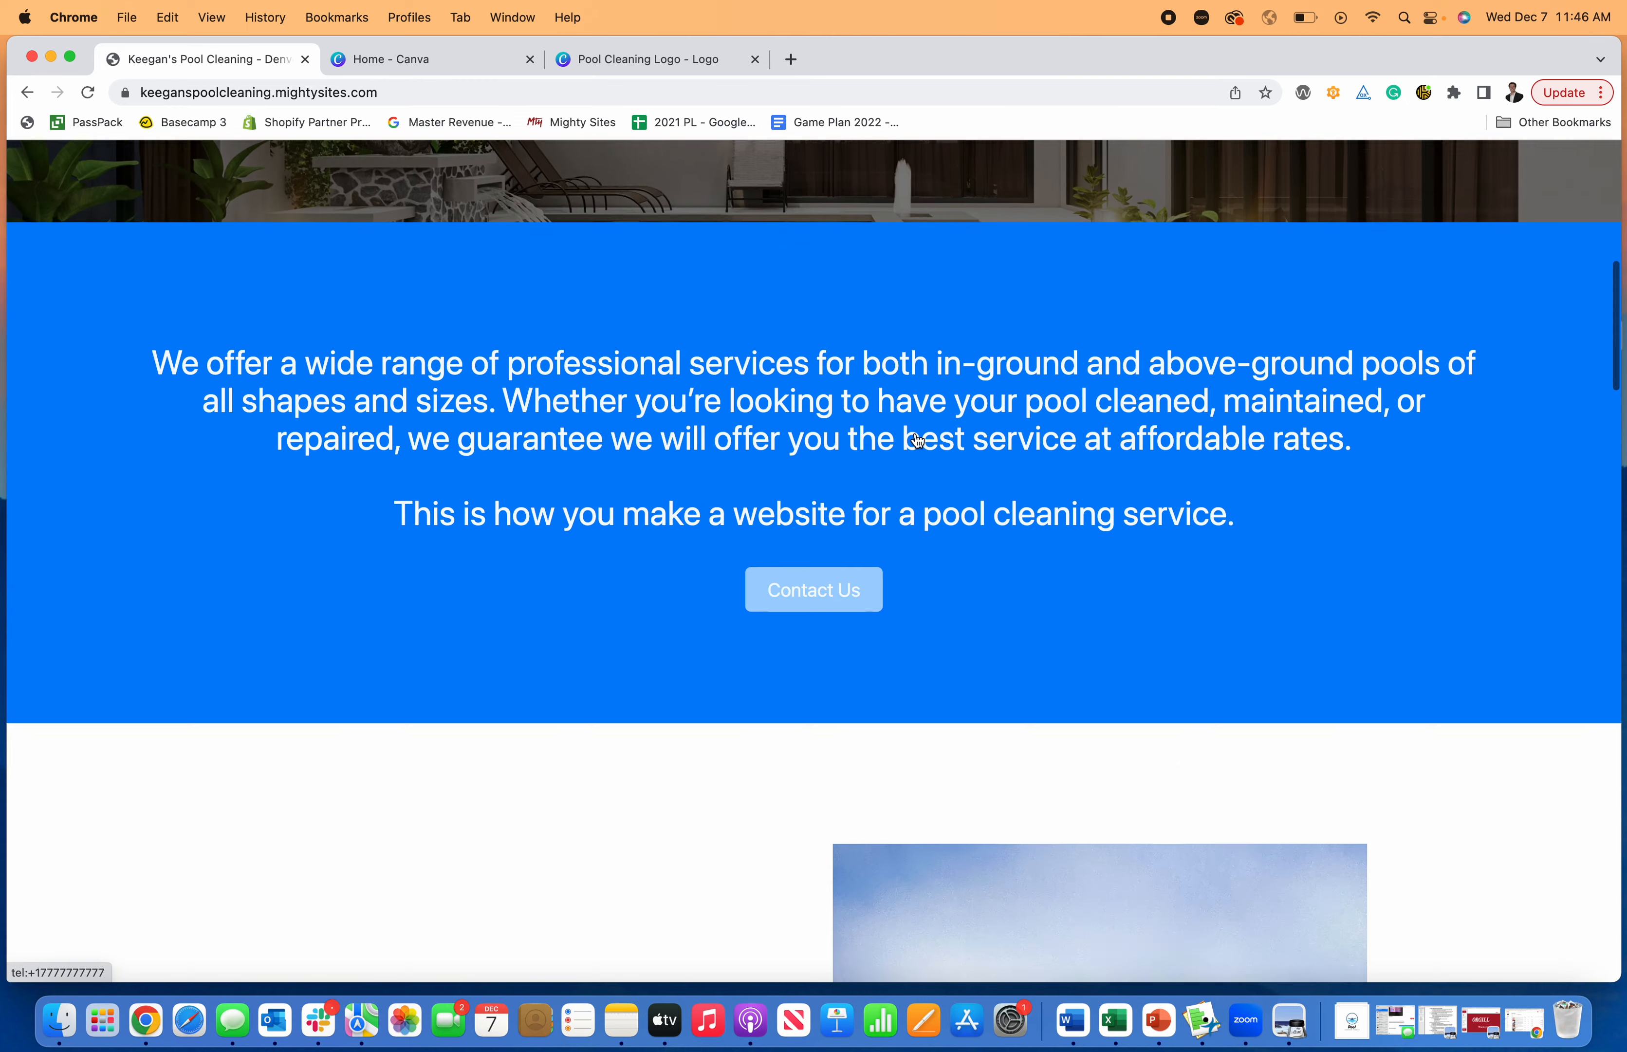
{"action": "scroll", "coordinate": [917, 440], "scroll_direction": "up", "scroll_amount": 15}
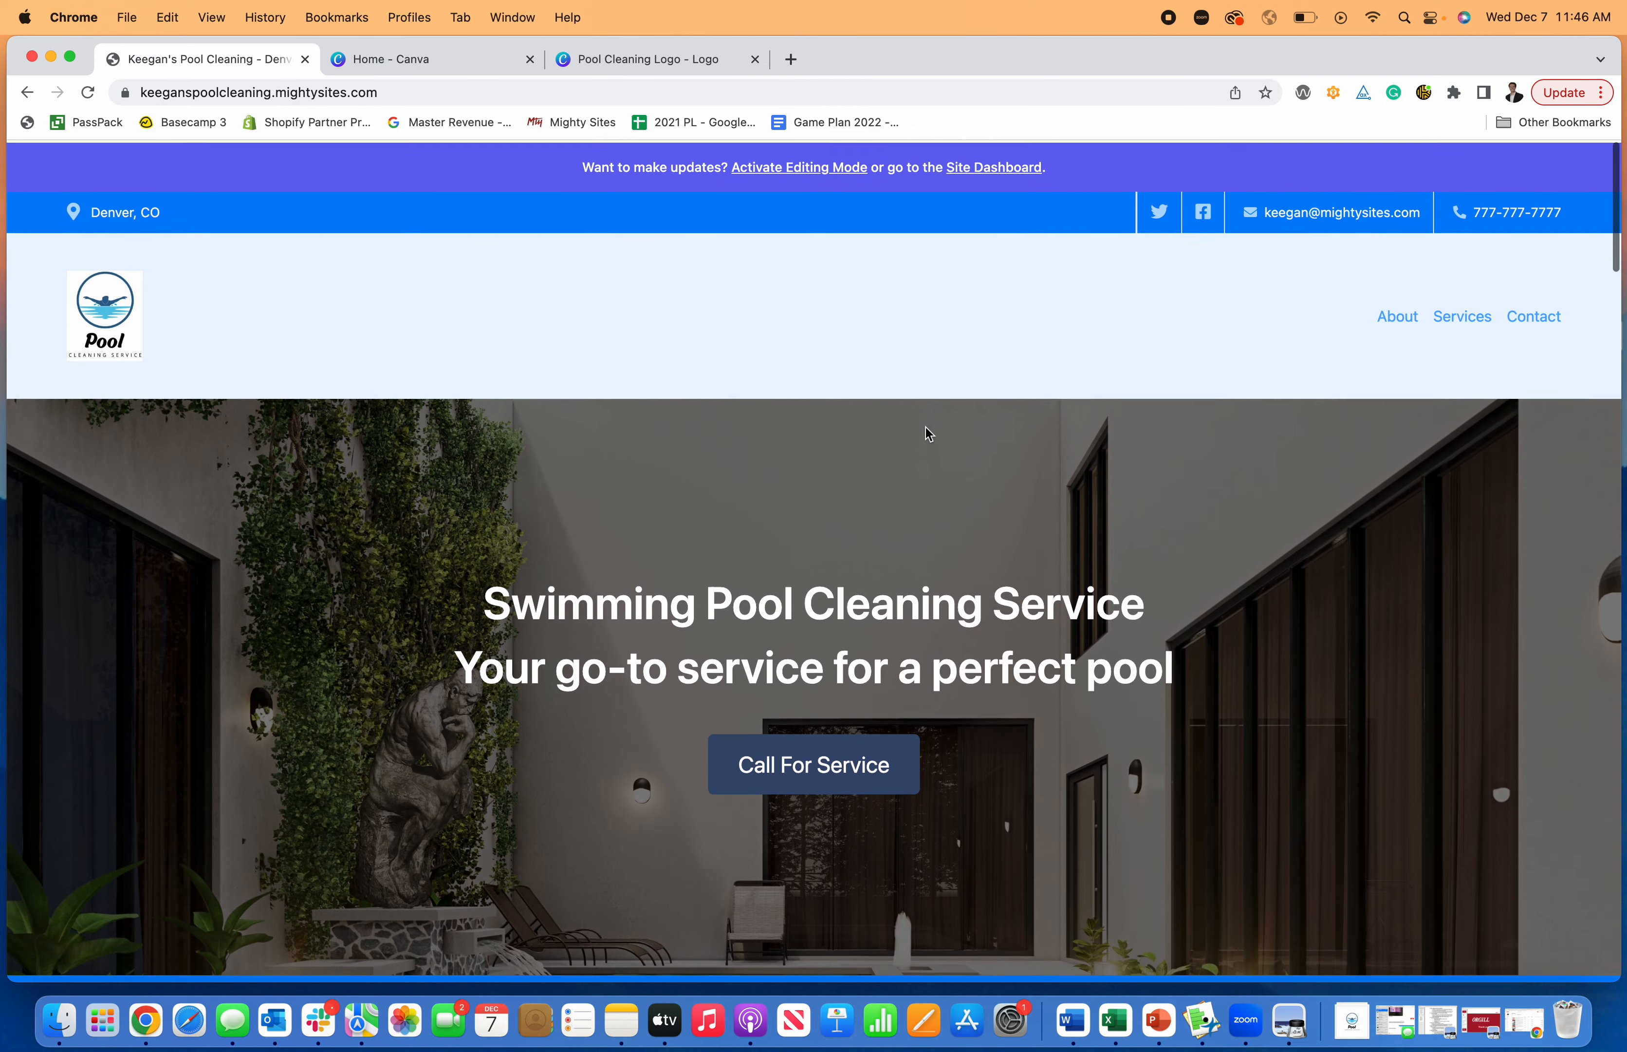